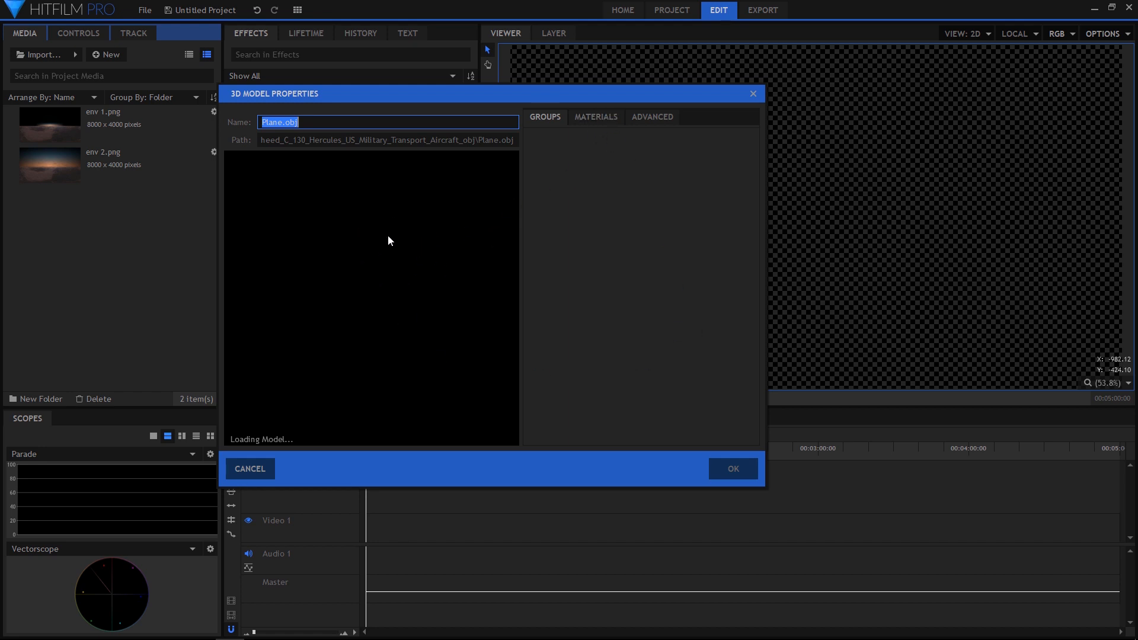
Enable the Right_Skrew_pivot, Right_Skrew2_pivot, Left_Skrew_pivot and Left_Skrew2_pivot propeller groups of the Plane.obj model for separate transforms
left_click_drag(405, 286, 488, 333)
scroll(345, 306, "up", 5)
scroll(581, 382, "down", 3)
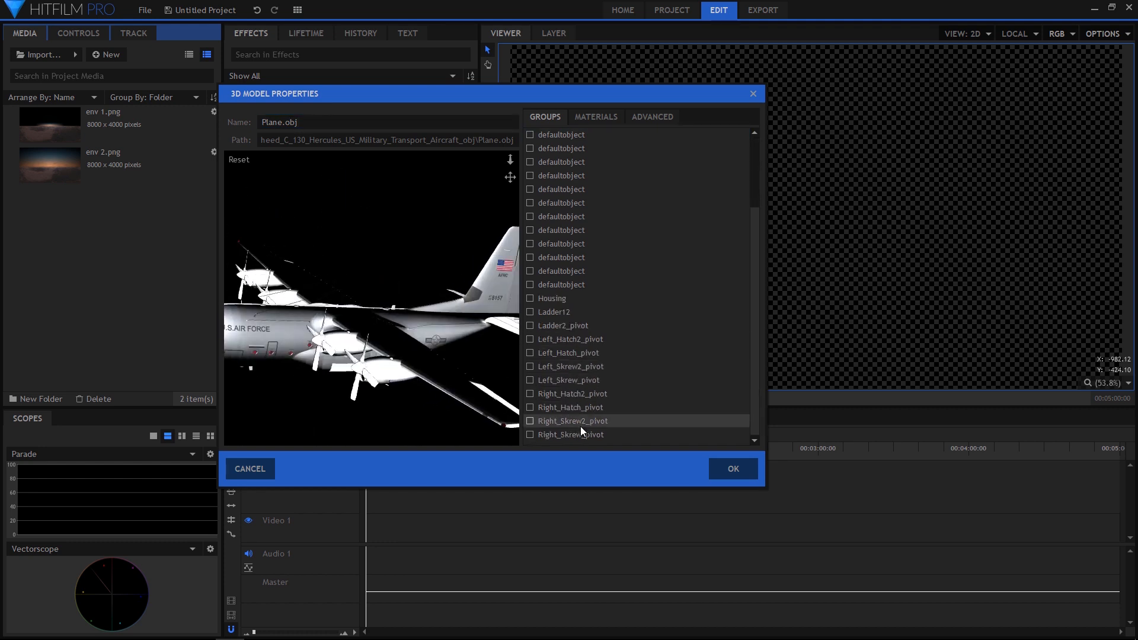
left_click(578, 435)
left_click(543, 421)
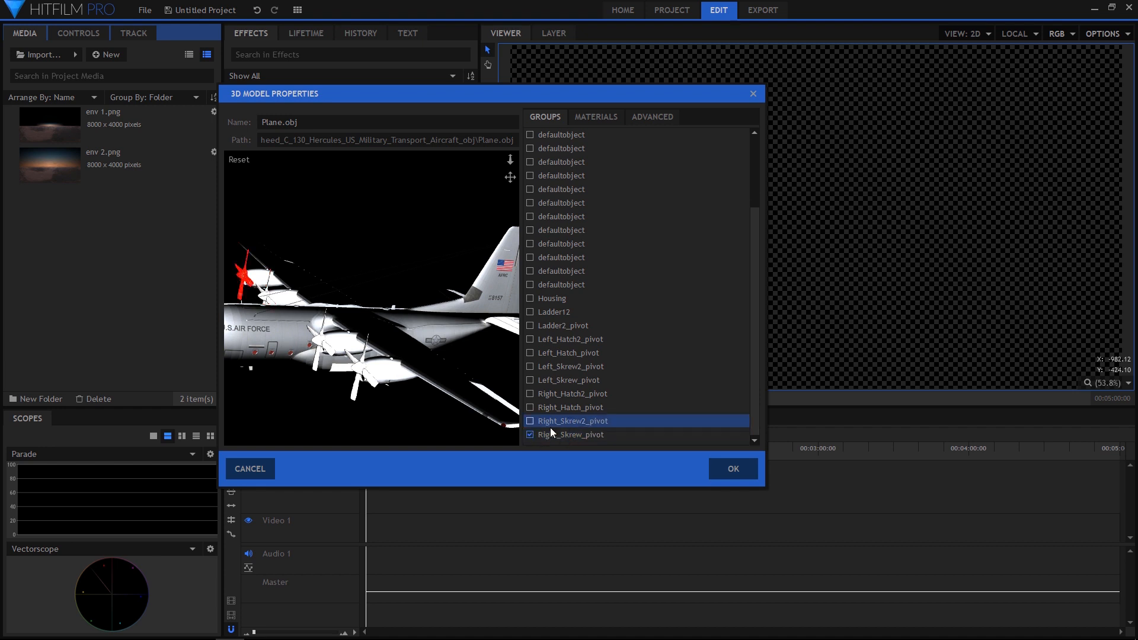
left_click(548, 380)
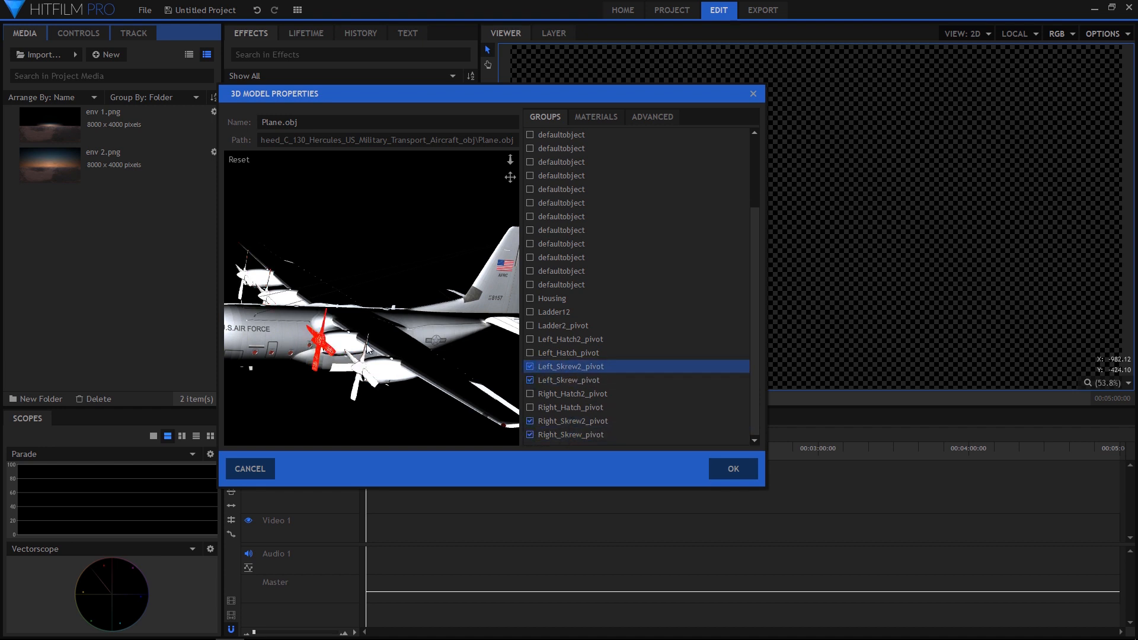
Set the illumination model of the aircraft's Housing material to Cook-Torrance
left_click(596, 117)
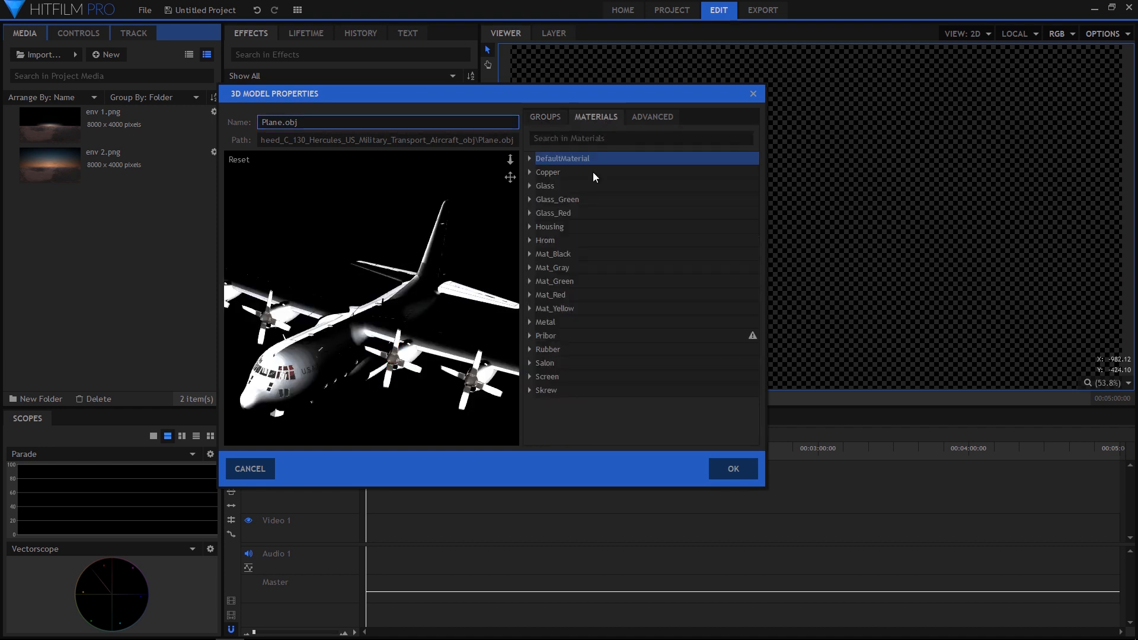
left_click(581, 230)
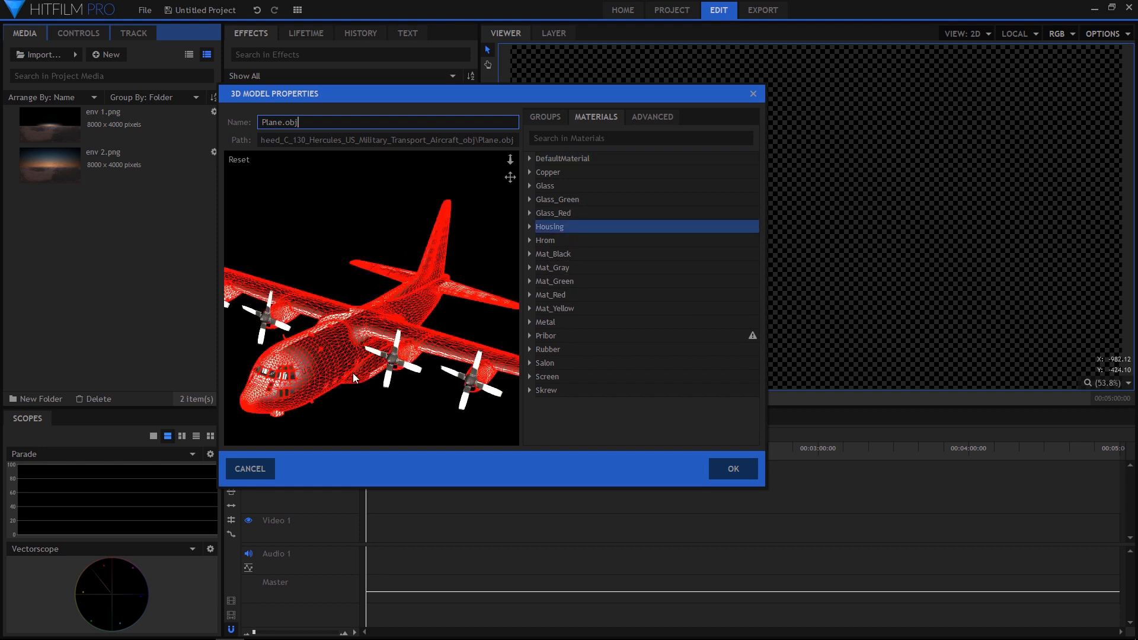
left_click_drag(350, 384, 343, 323)
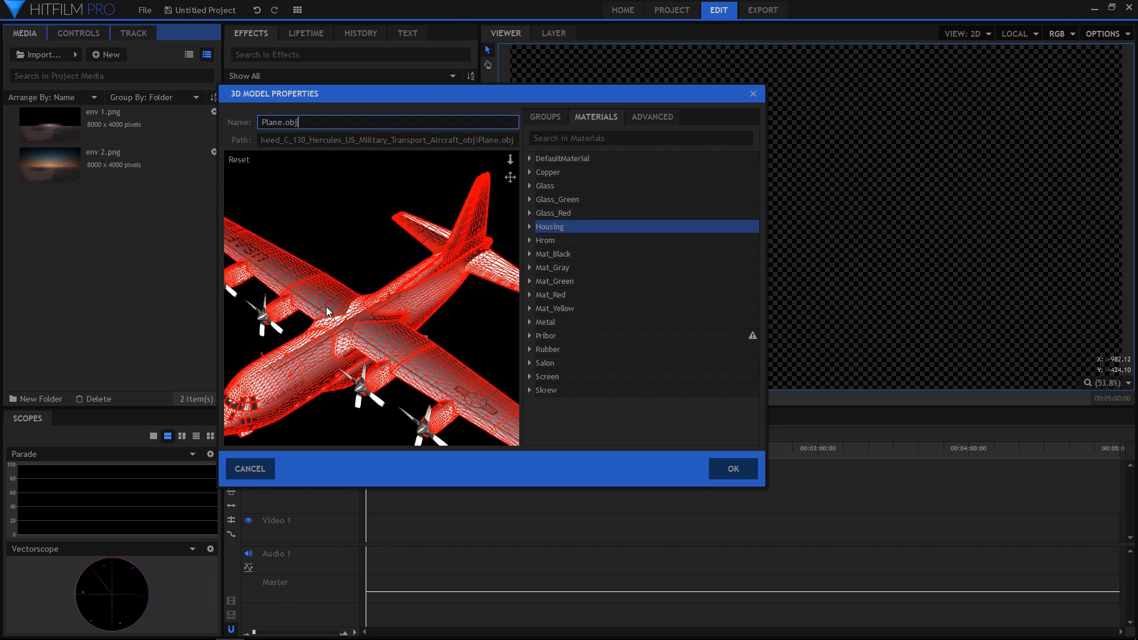
double_click(557, 230)
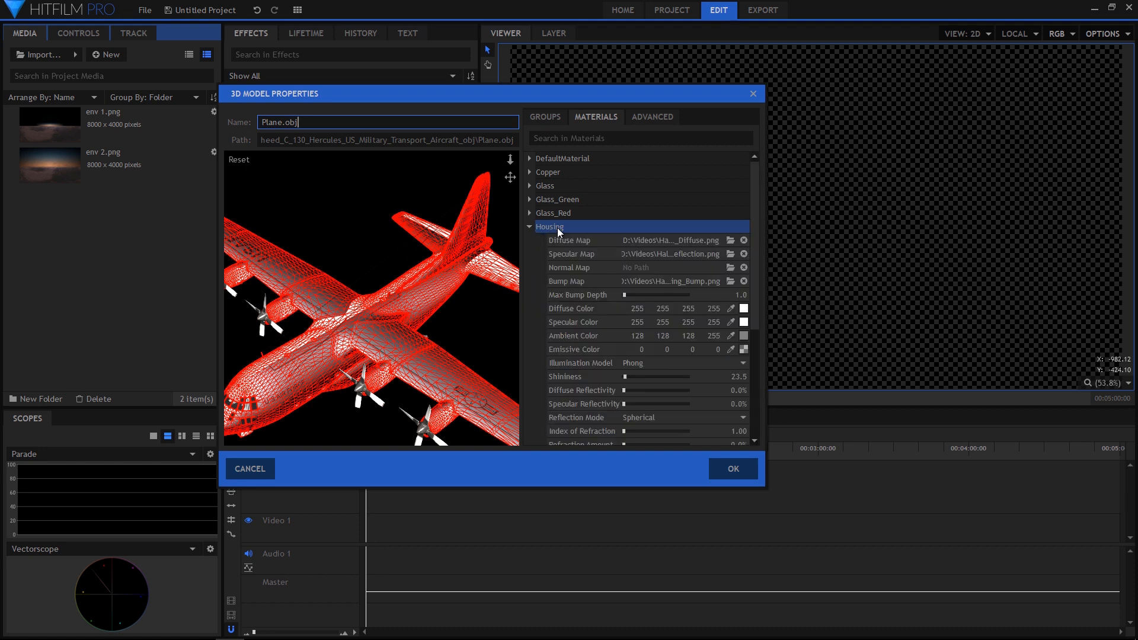
left_click(595, 364)
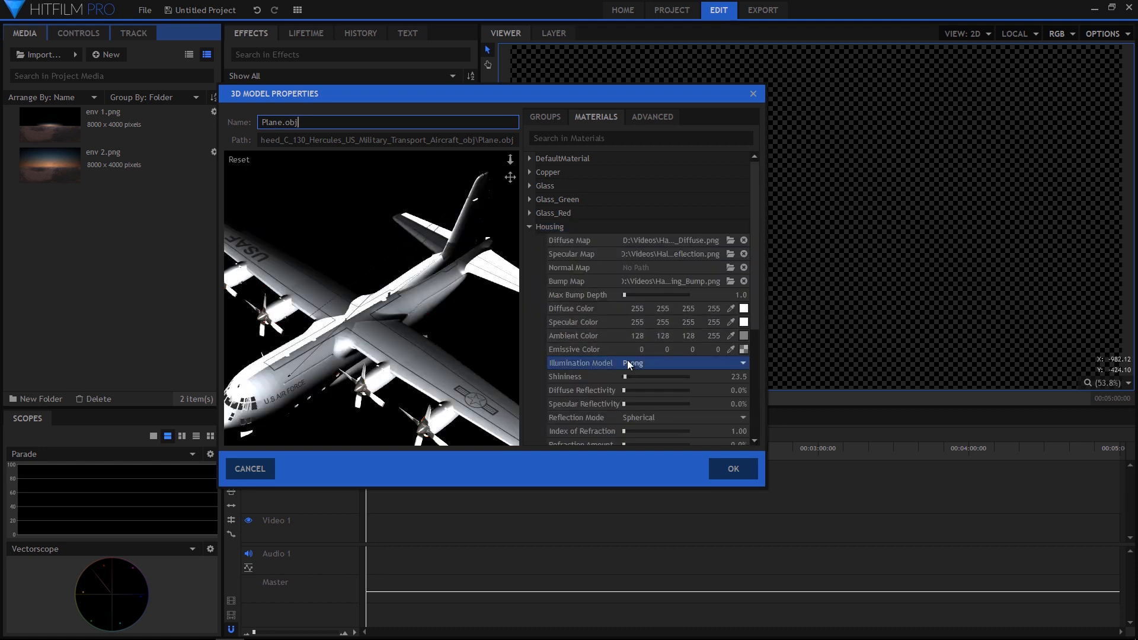
left_click(652, 364)
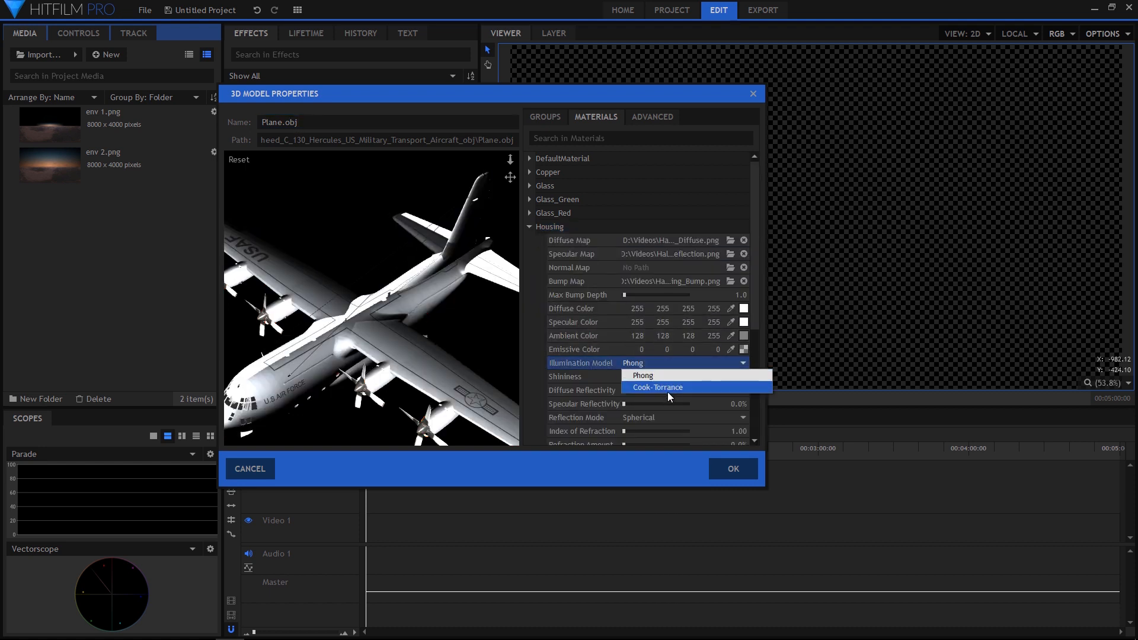
left_click(684, 391)
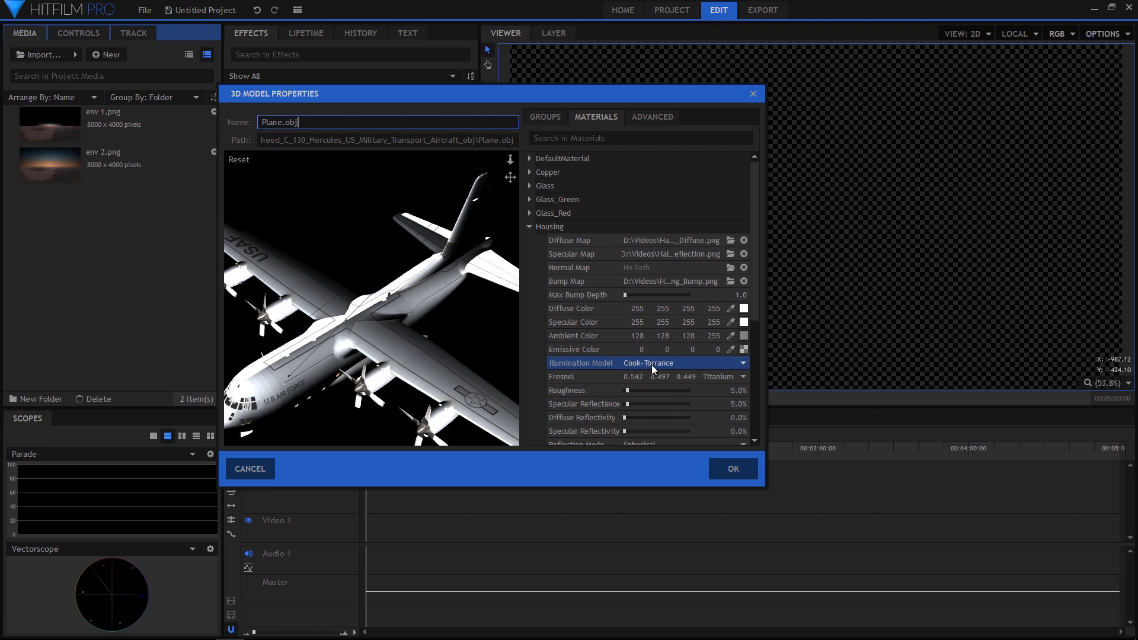
left_click(652, 369)
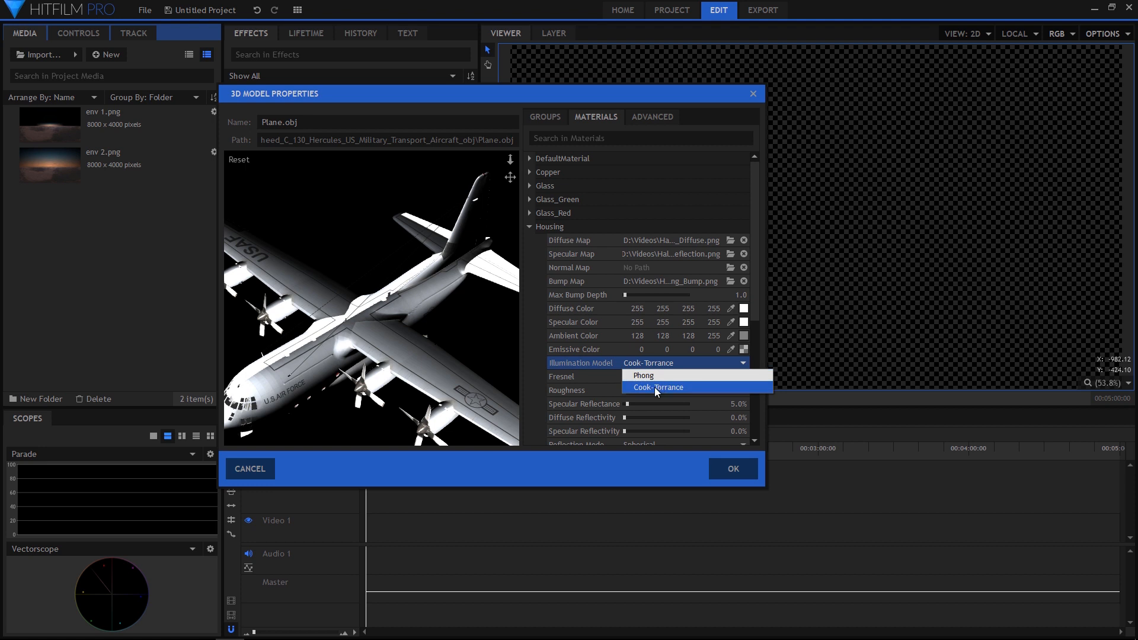
left_click(584, 390)
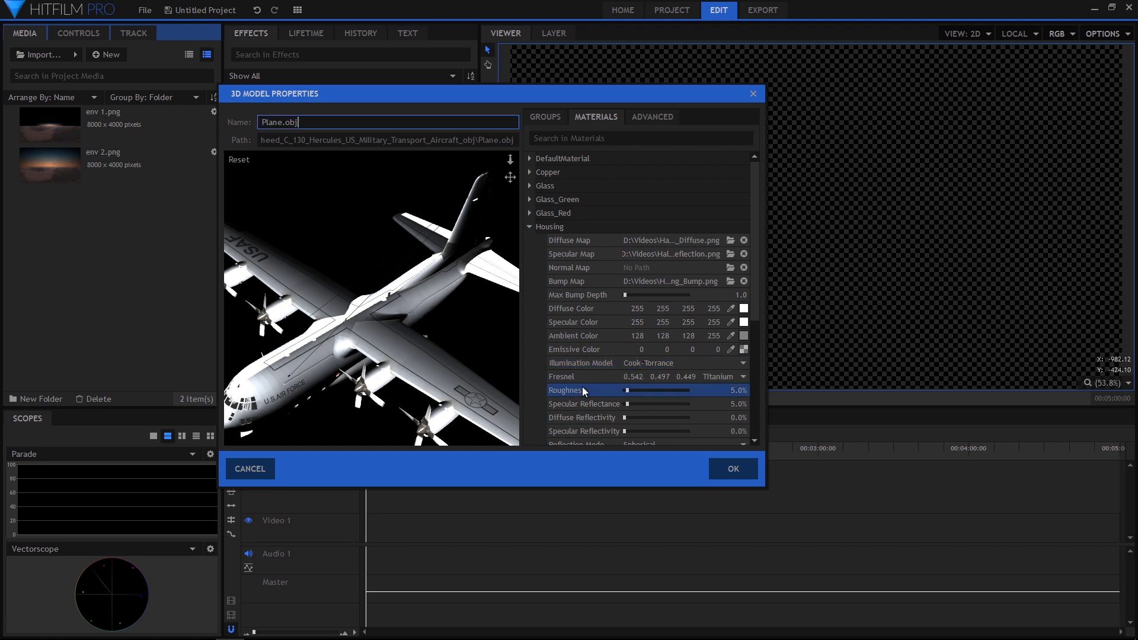
Choose the Titanium Fresnel preset for the Housing material and set its roughness to 26%
left_click(730, 380)
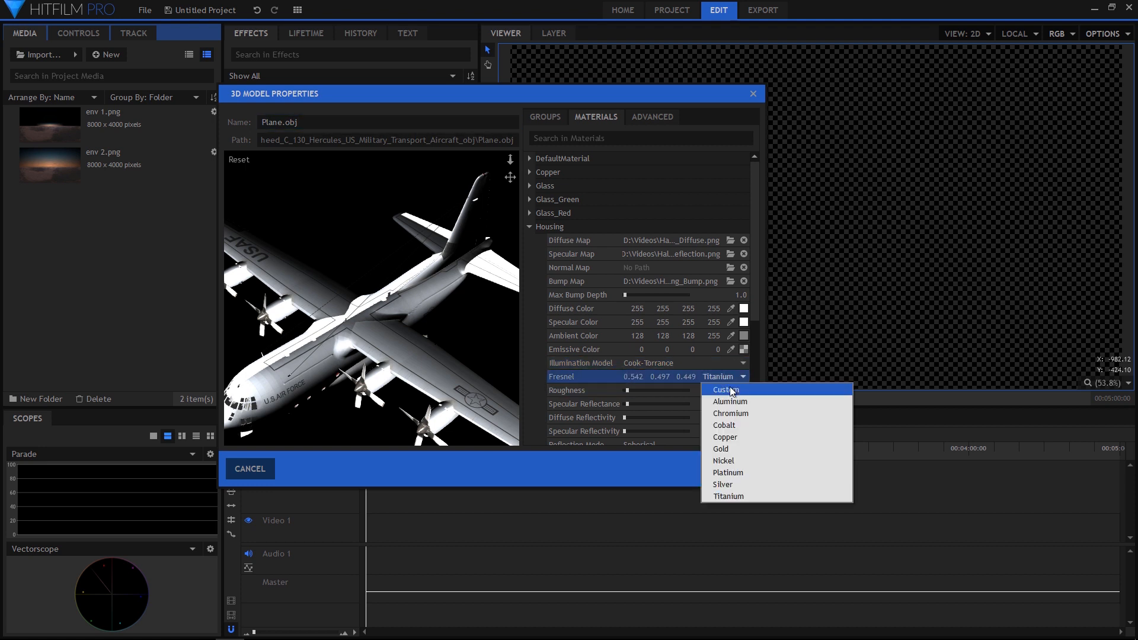
left_click(743, 502)
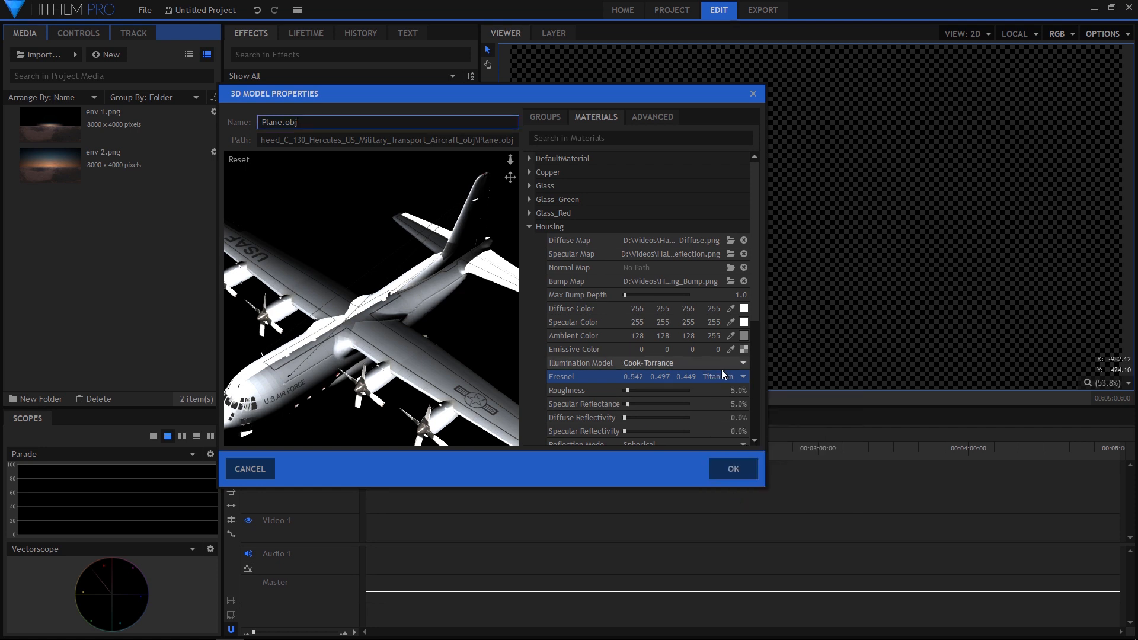
type("26")
key("Return")
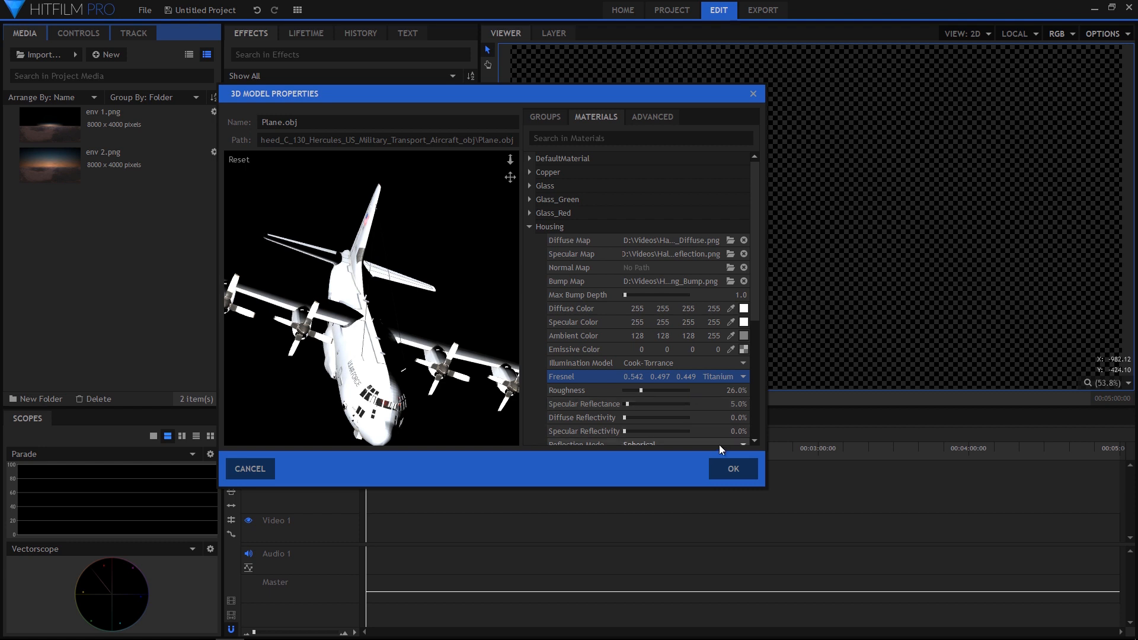
Set the Housing material's refraction amount to 10% and accept the 3D model properties
scroll(646, 409, "down", 3)
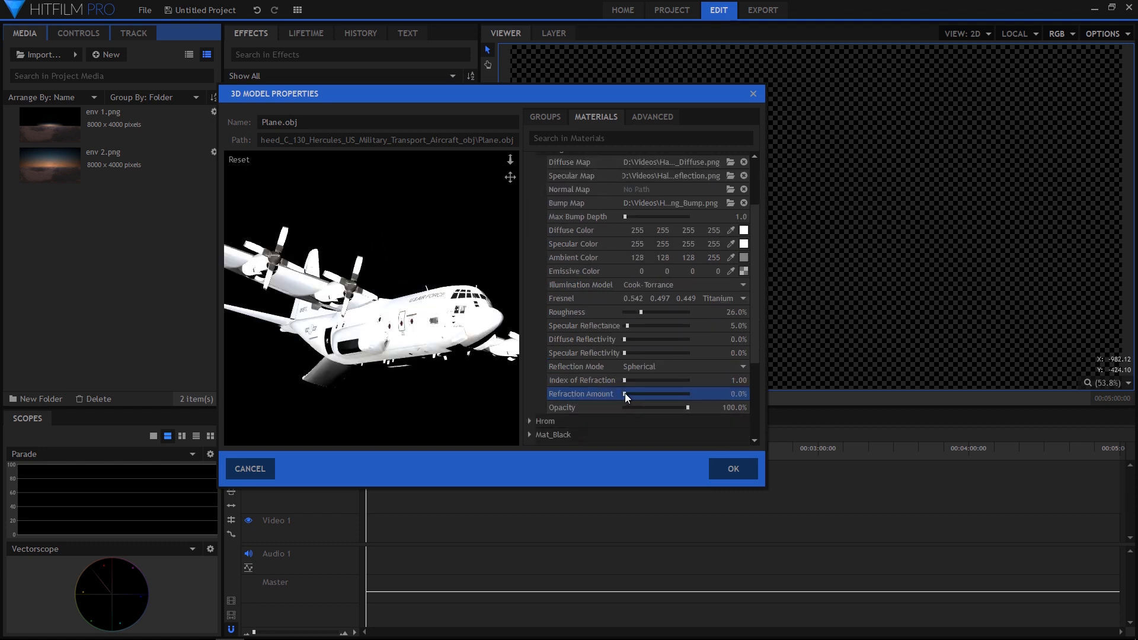
left_click_drag(627, 396, 695, 400)
left_click_drag(467, 363, 389, 362)
left_click_drag(687, 396, 631, 408)
left_click(741, 394)
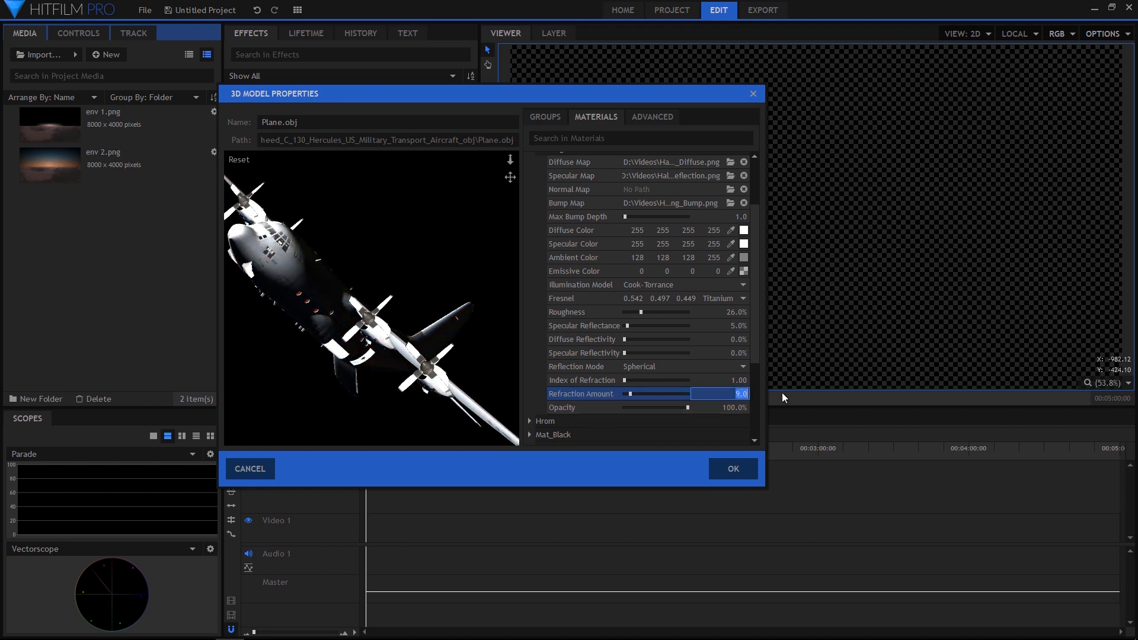
type("10")
key("Return")
left_click_drag(277, 301, 419, 335)
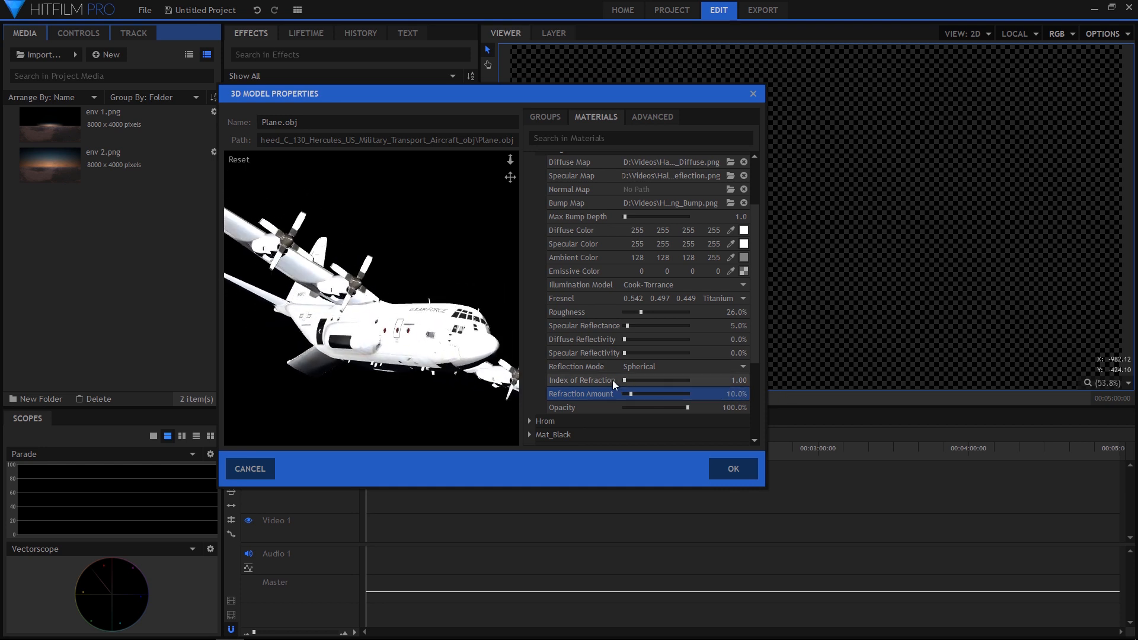
left_click(733, 471)
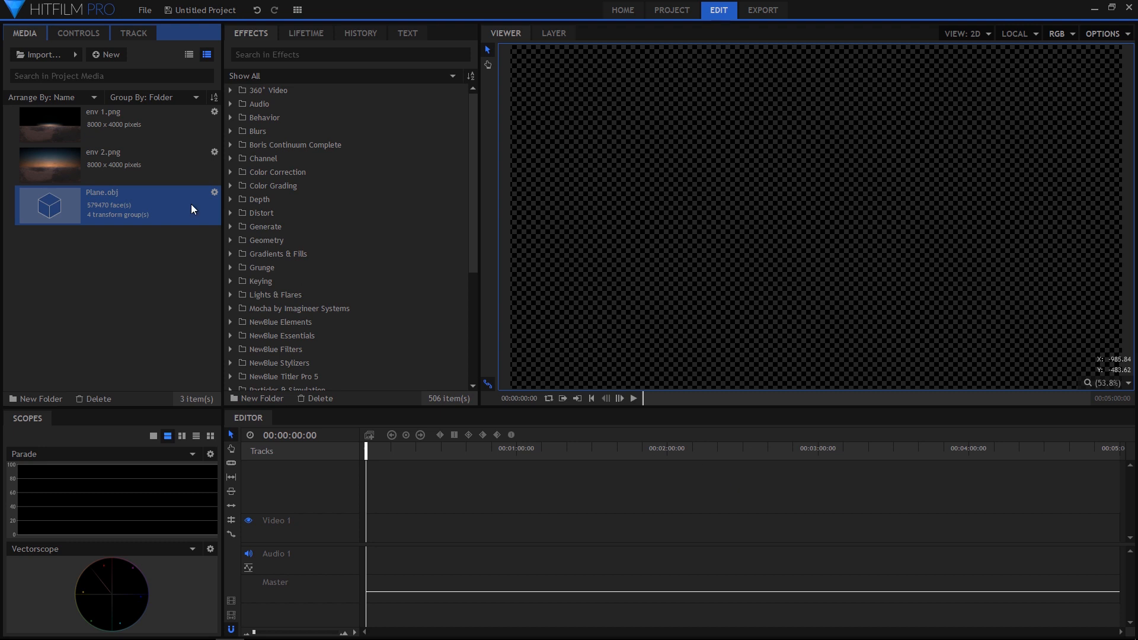
Create a 1080p Full HD, 24 fps composite shot named Plane and add the Plane.obj model to it
left_click(107, 58)
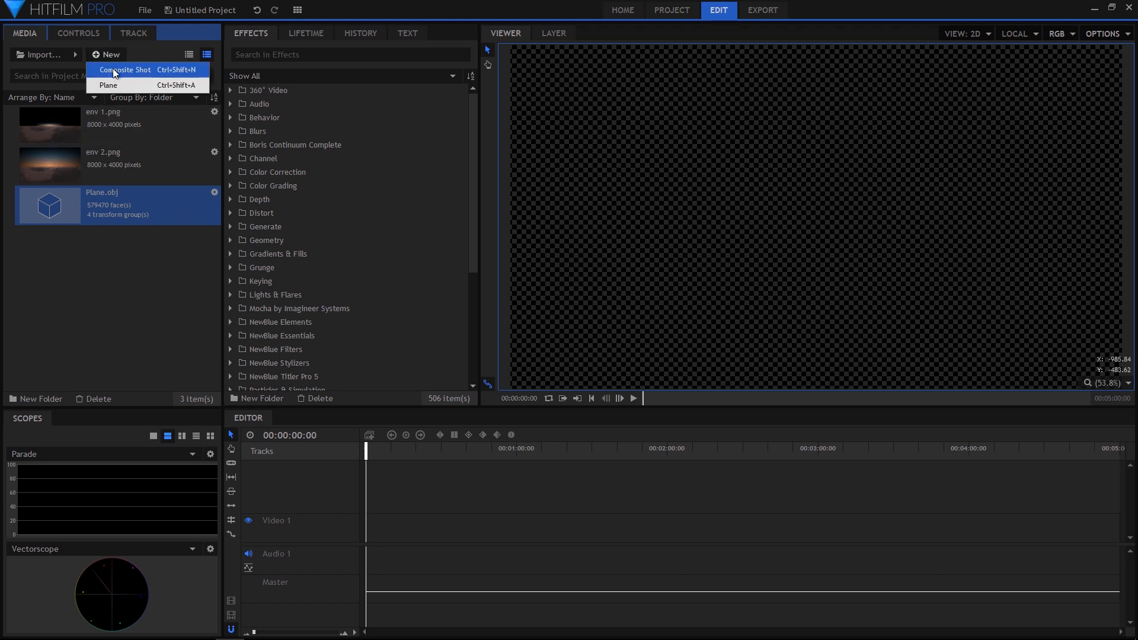
left_click(112, 70)
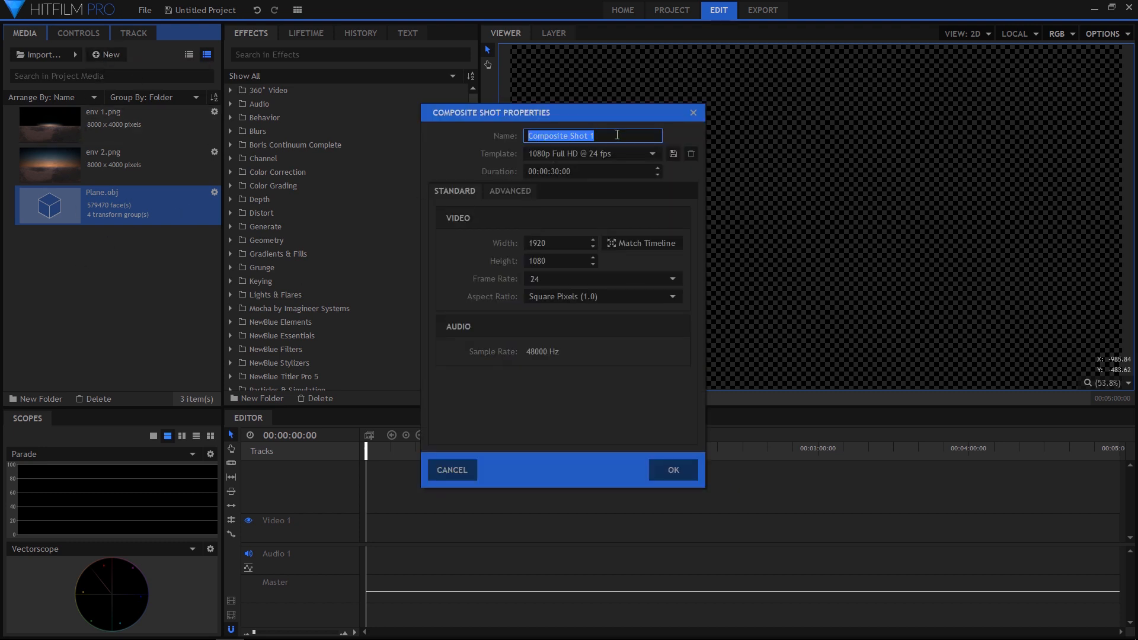
type("Plane")
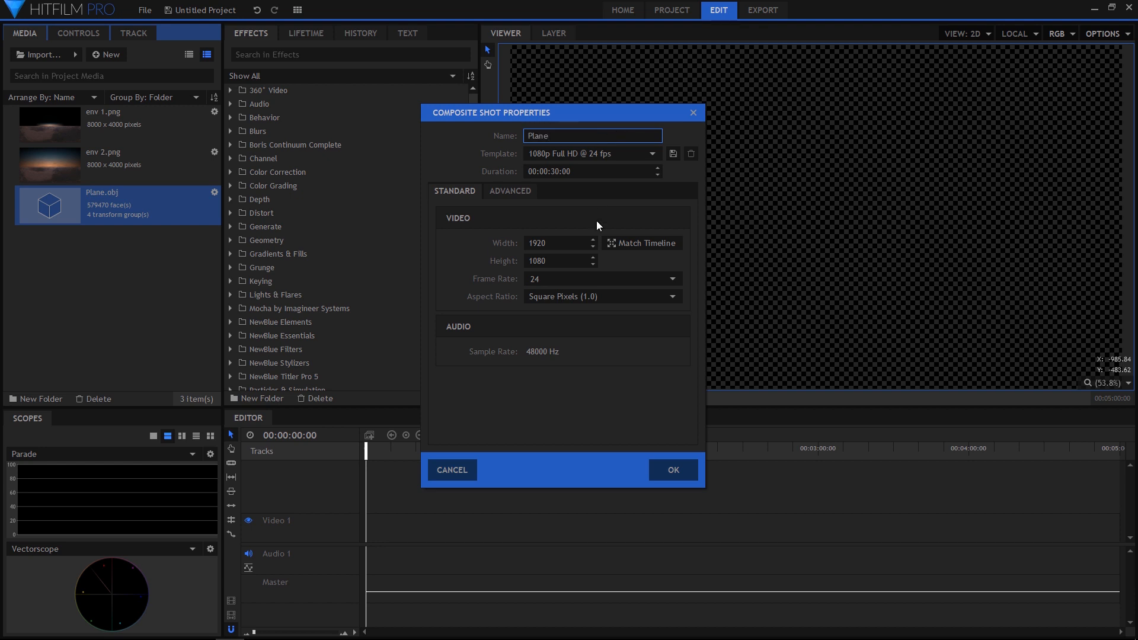
left_click(674, 469)
left_click_drag(68, 250, 335, 503)
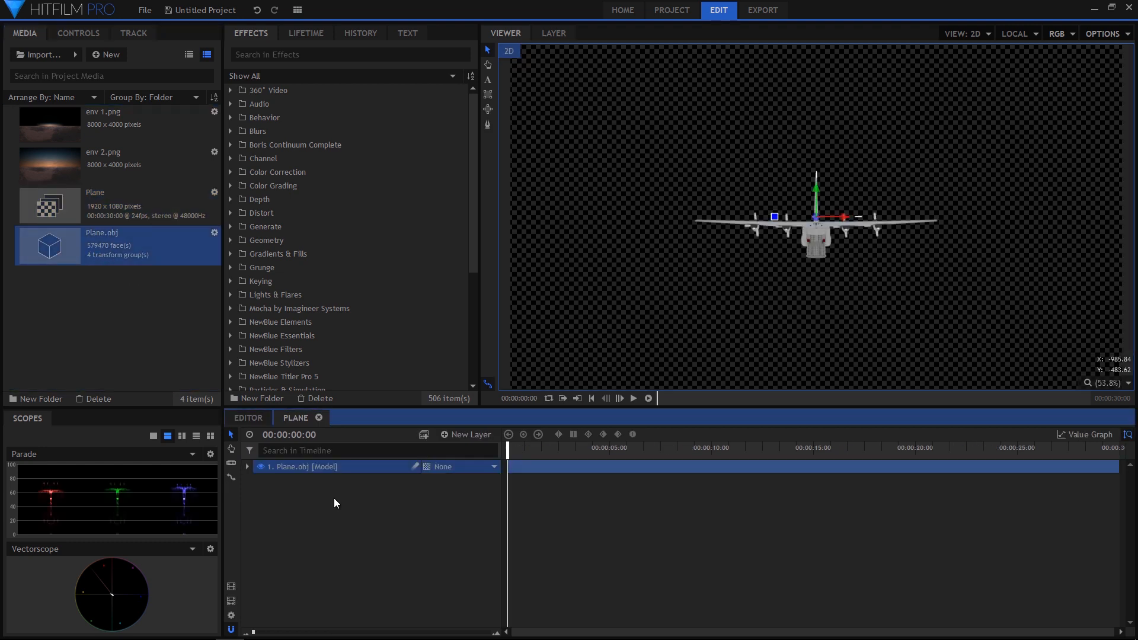
Add a black 1920 x 1080 plane layer named Black to the composite shot
left_click(475, 436)
left_click(465, 452)
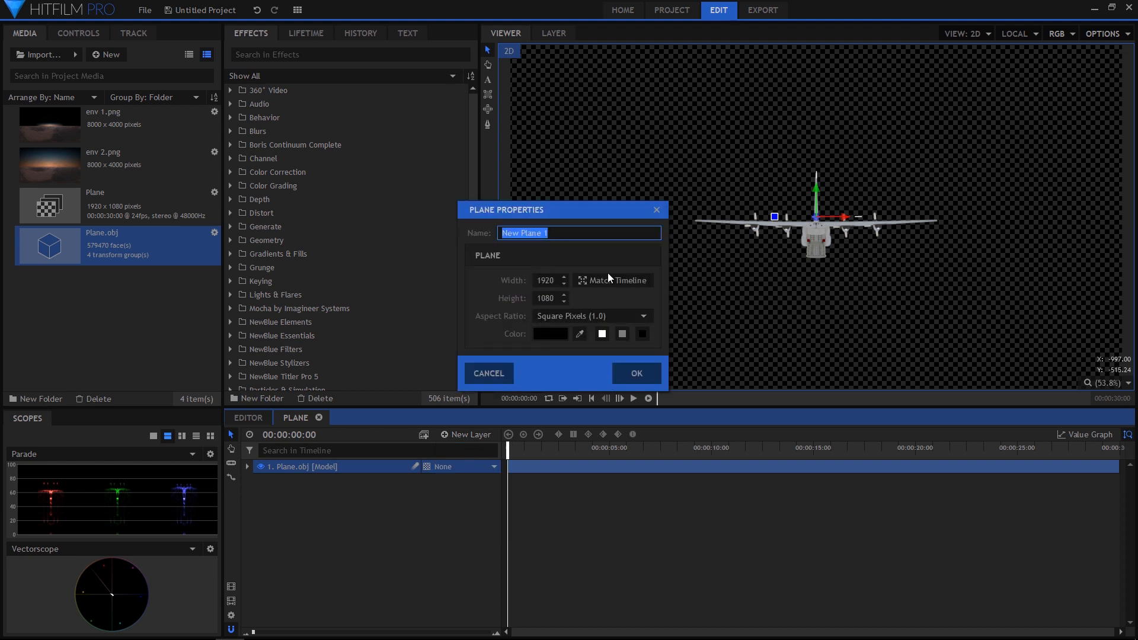
type("Black")
key("Return")
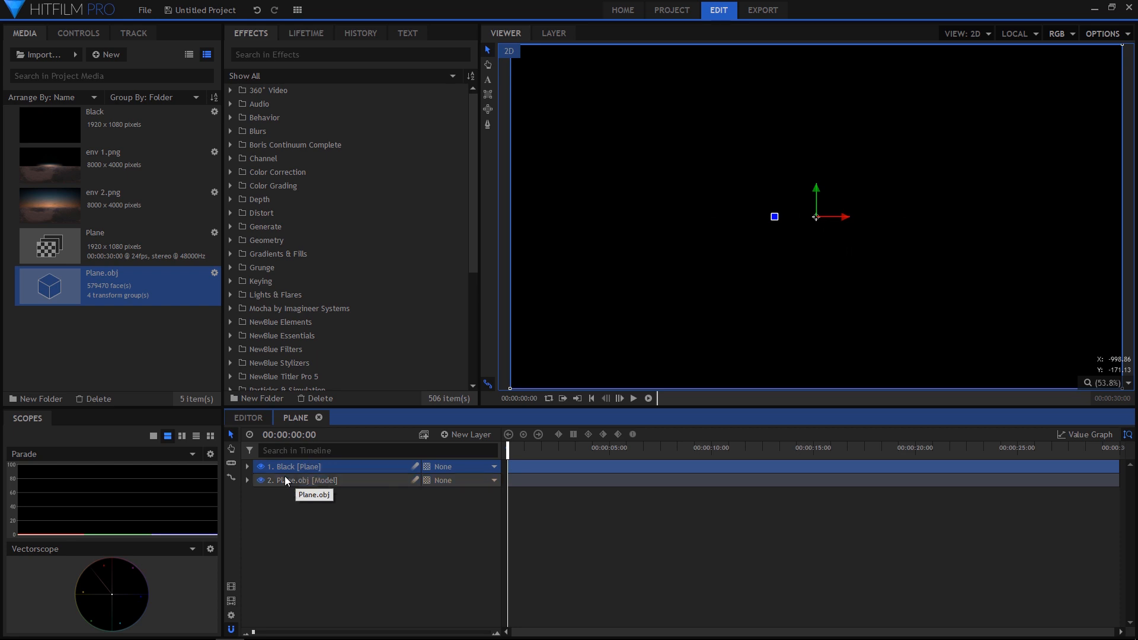
Rename the Black plane layer as Environment and move it below the Plane.obj layer
double_click(318, 468)
type("Envi")
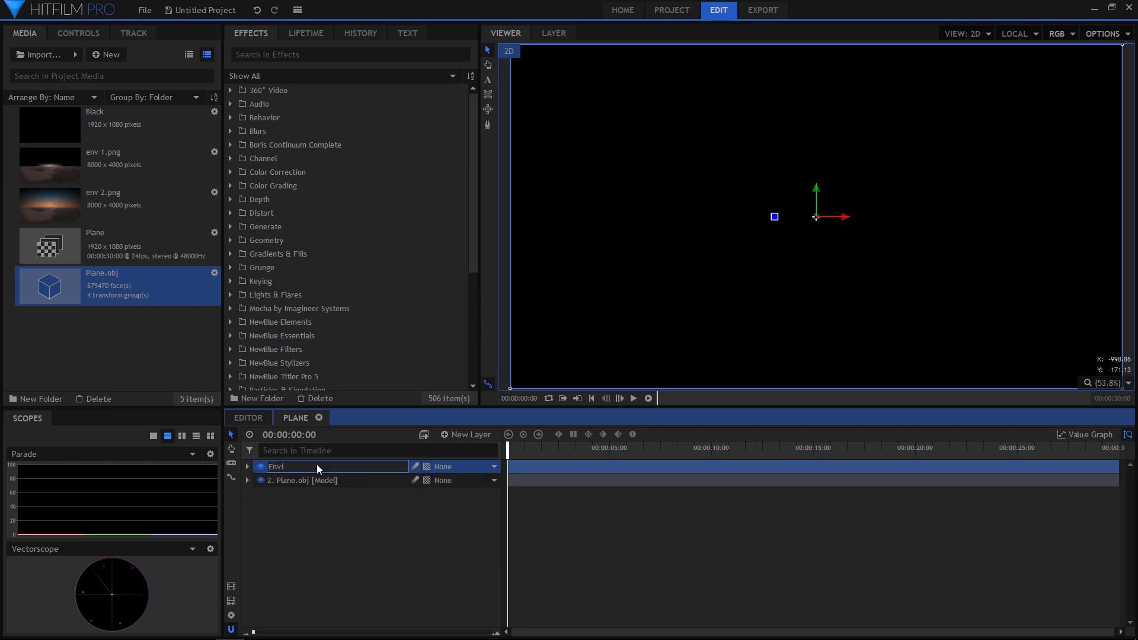
type("ronment")
key("Return")
left_click_drag(334, 470, 330, 508)
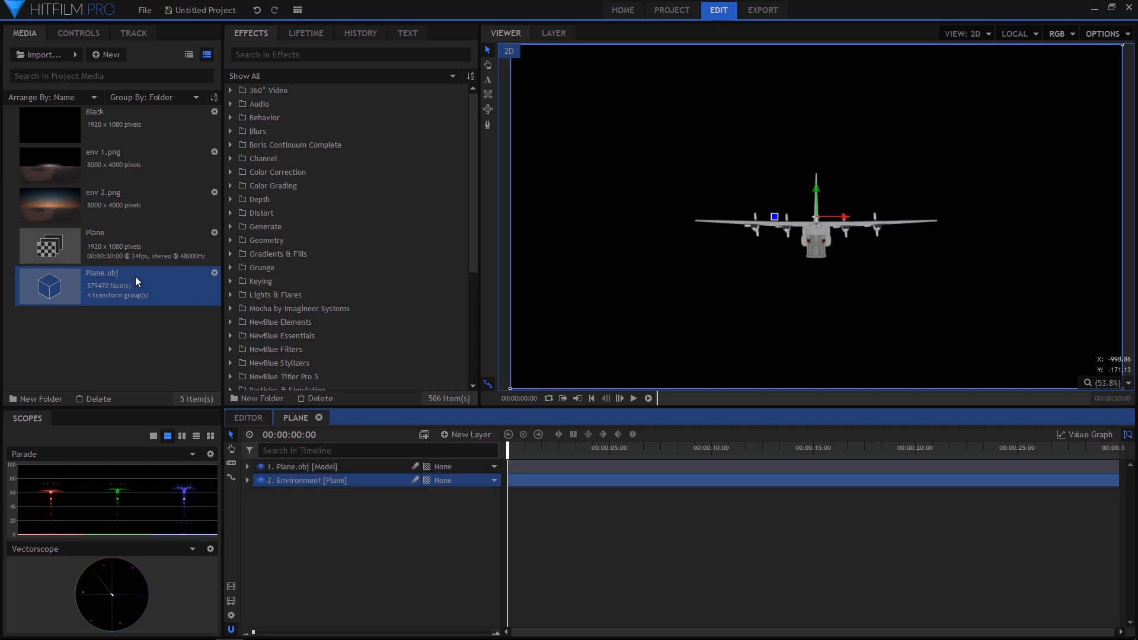
Add env 2.png beneath the Environment layer and hide it
left_click(91, 215)
left_click_drag(83, 207, 318, 504)
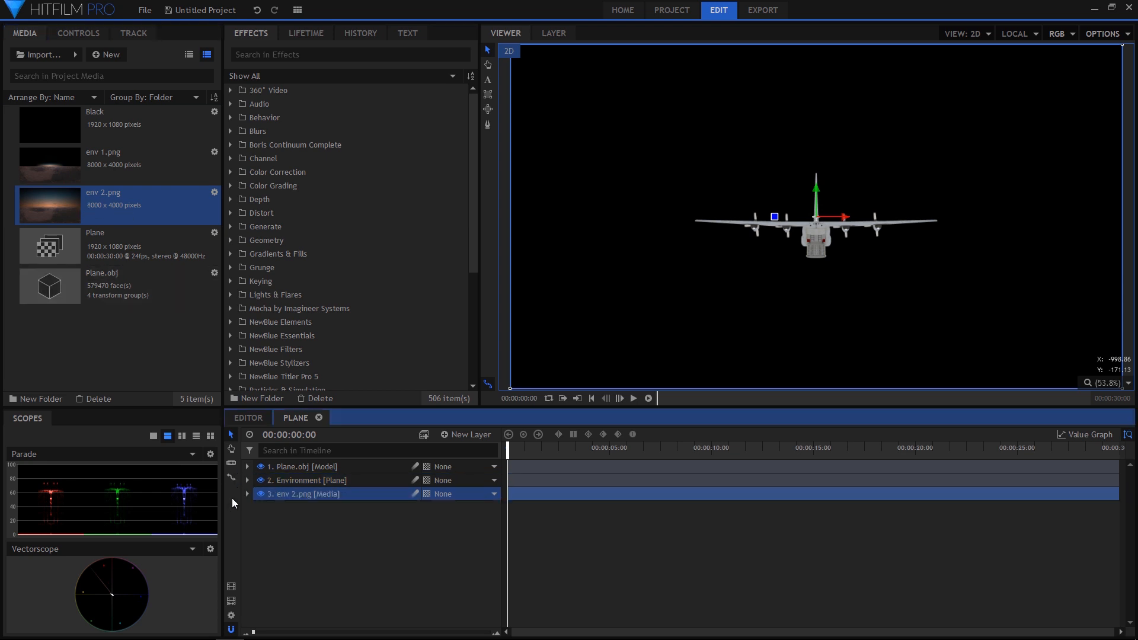
left_click(261, 495)
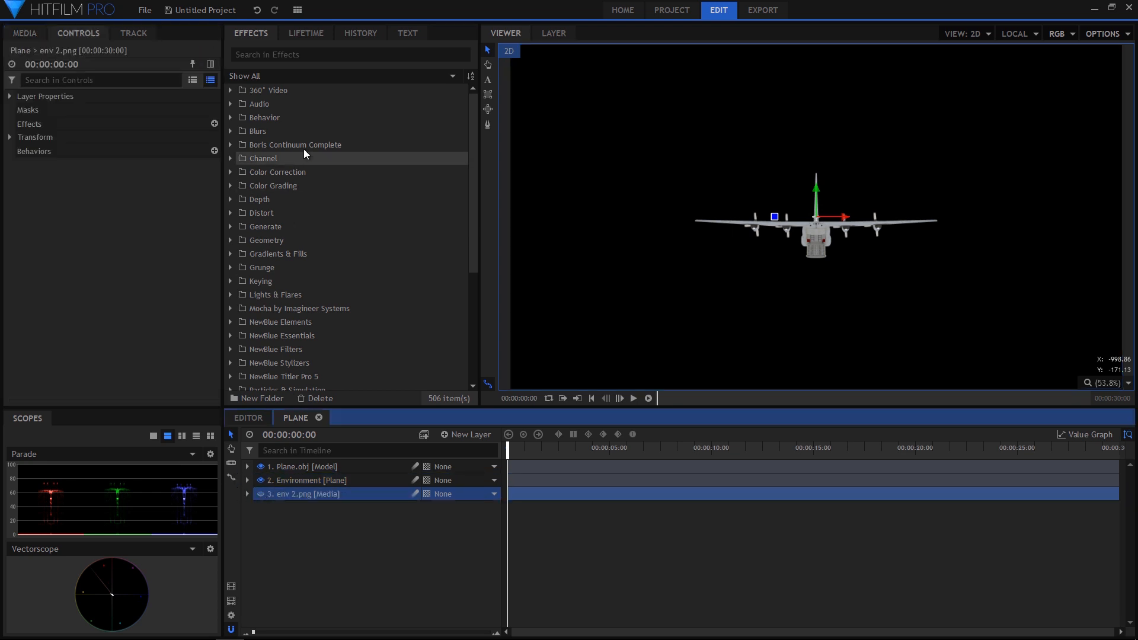
Apply the 360° Viewer effect to the Environment layer and set its source layer to env 2.png
left_click(308, 54)
type("env")
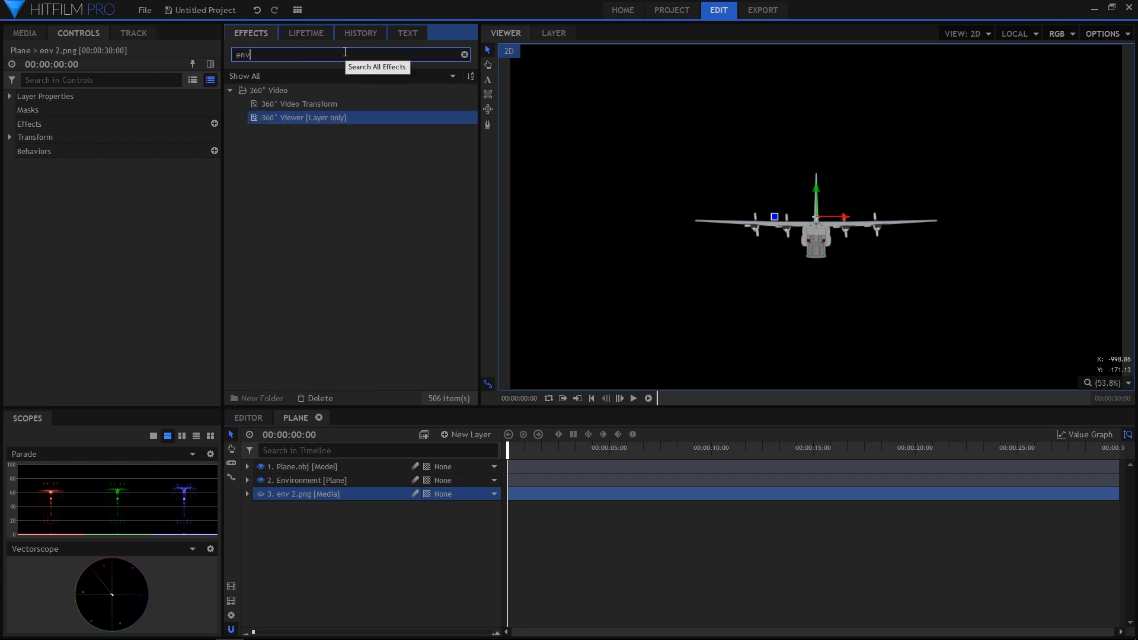
left_click_drag(326, 122, 329, 482)
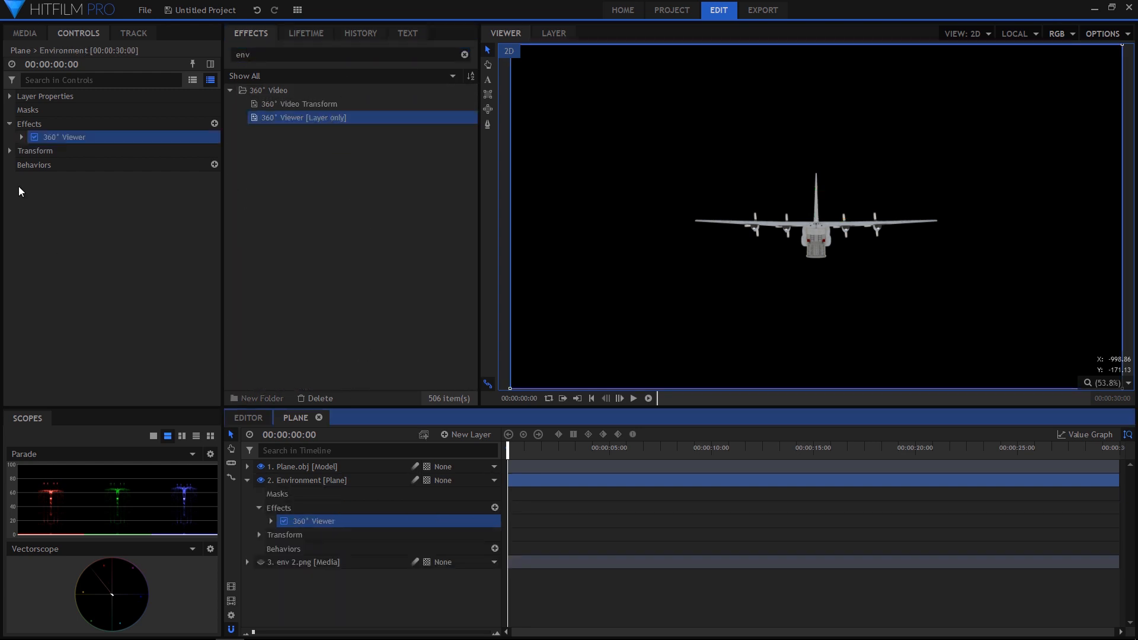
left_click(21, 137)
left_click(56, 164)
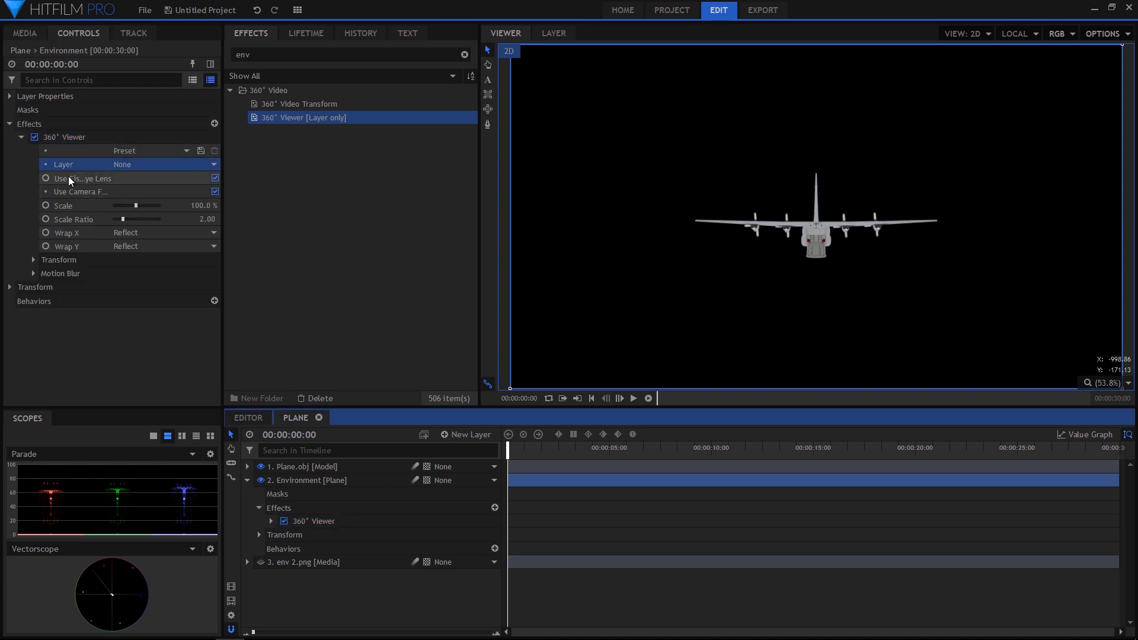
left_click(142, 170)
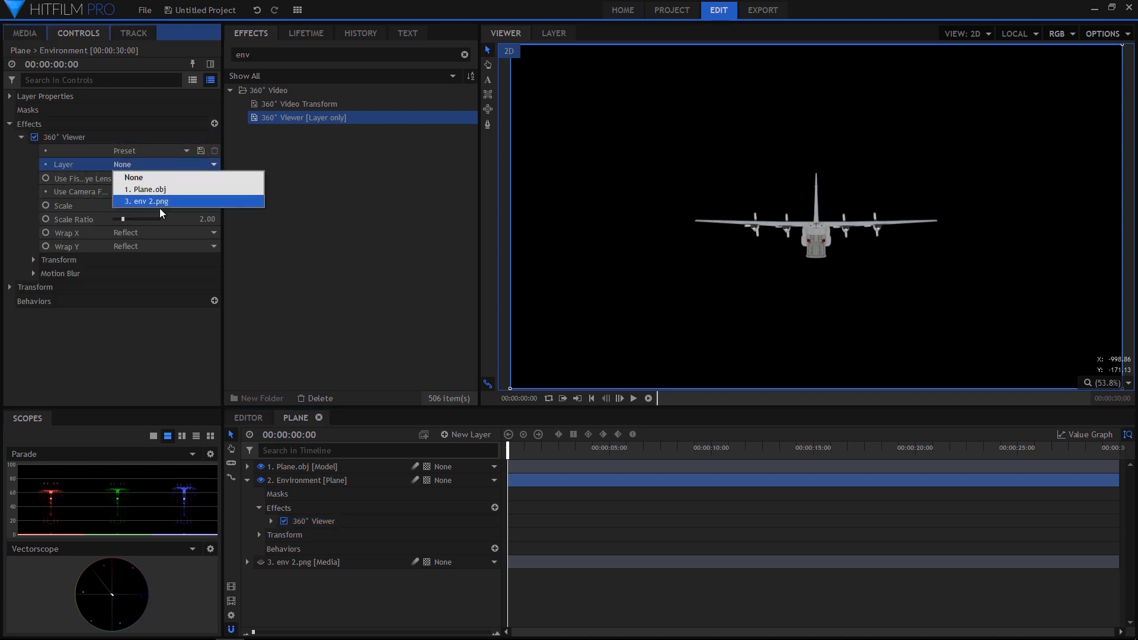
left_click(165, 204)
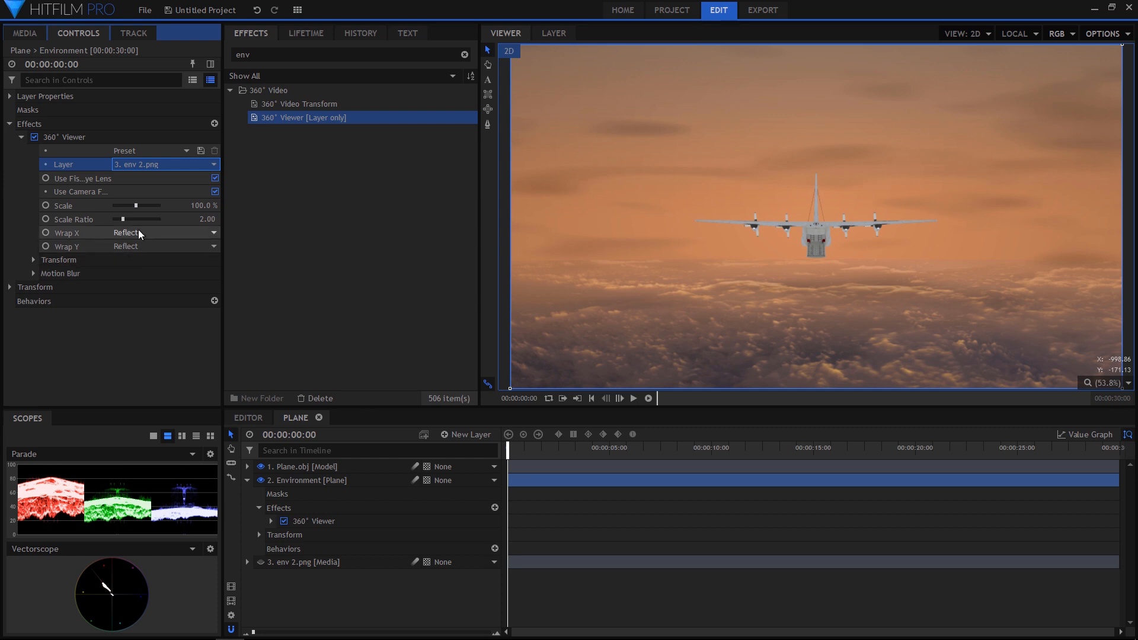
Add a camera layer to the Plane composite shot
left_click(438, 452)
left_click(469, 435)
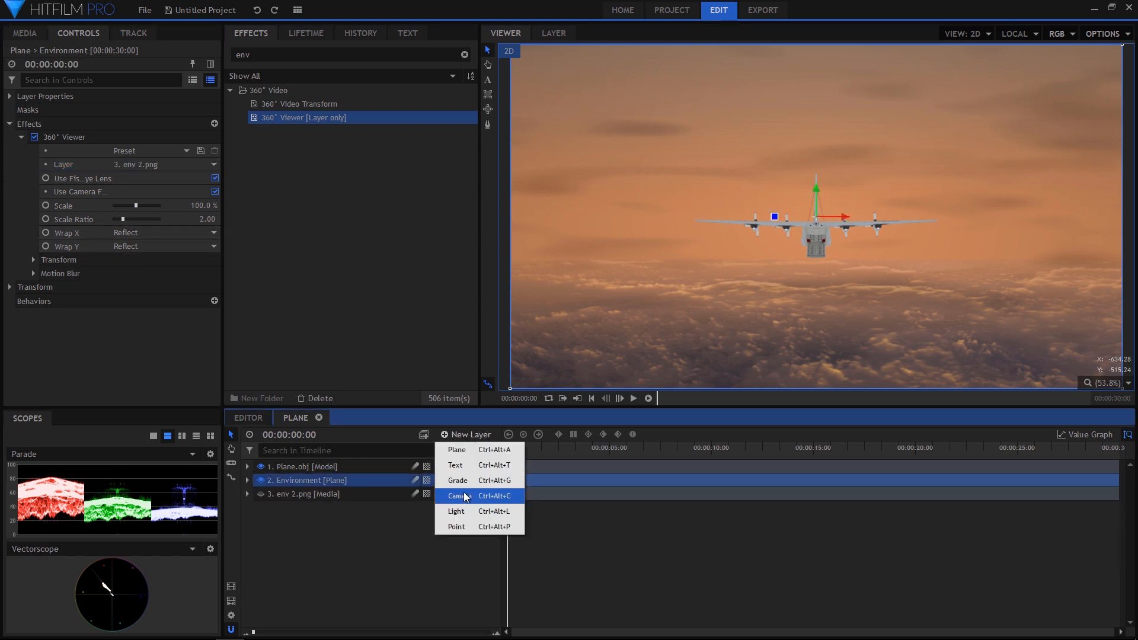
left_click(465, 493)
Set the Plane.obj model's Y orientation to 180° so its nose faces the camera
left_click(315, 481)
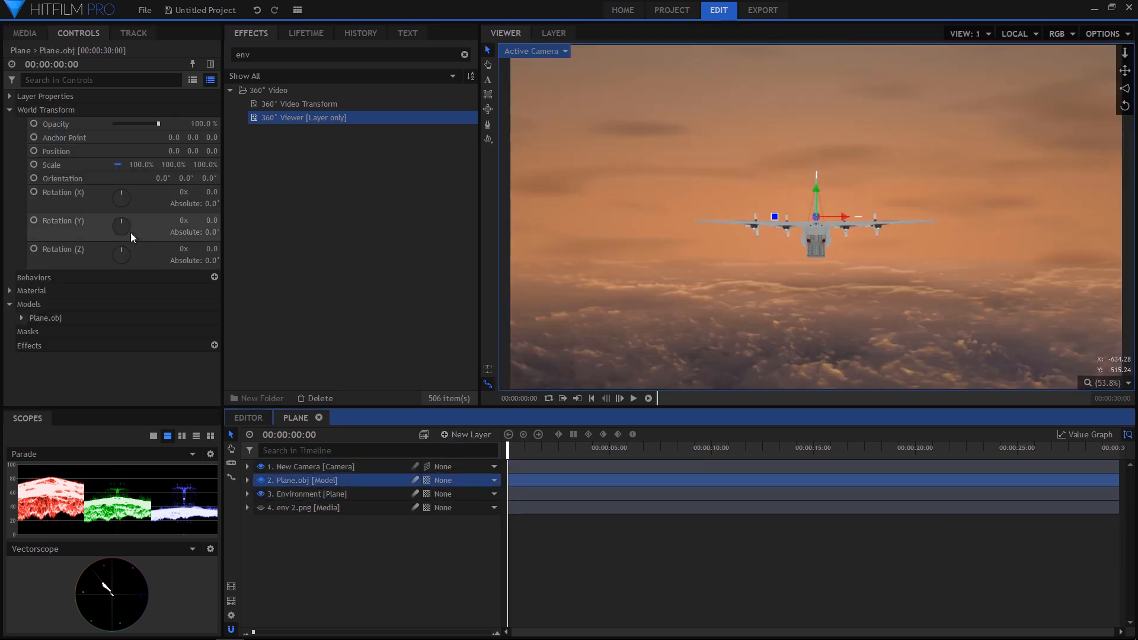
left_click(186, 178)
left_click_drag(186, 178, 188, 183)
type("180")
key("Return")
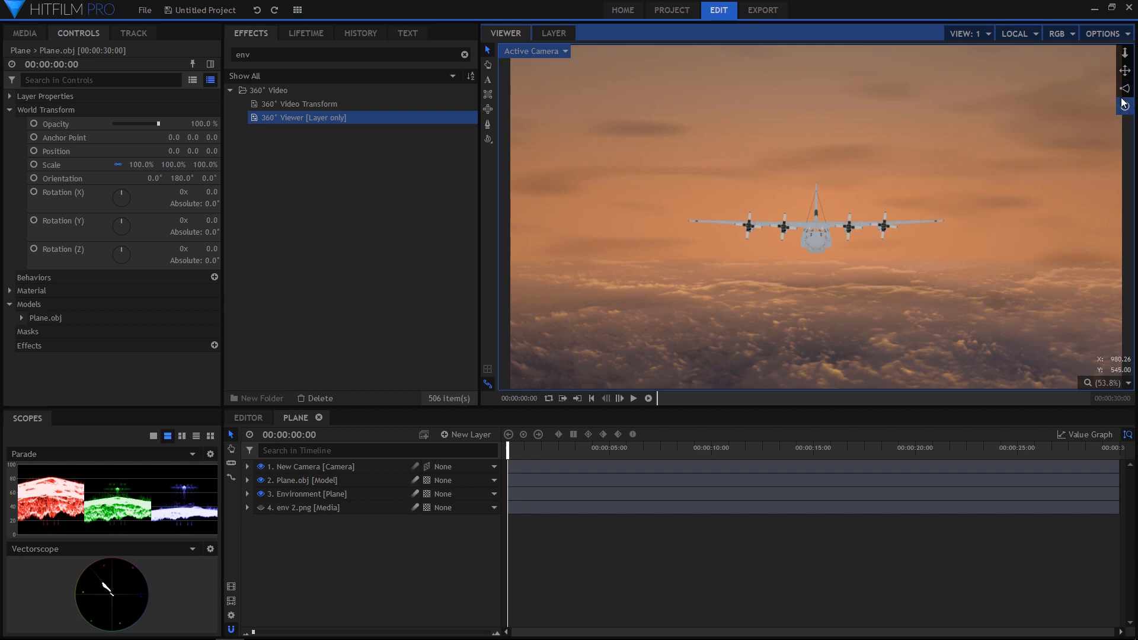
Reposition the camera closer to the aircraft, at about 131.3, -25.7, 1522.0
left_click_drag(1124, 70, 1084, 59)
left_click_drag(1125, 52, 818, 232)
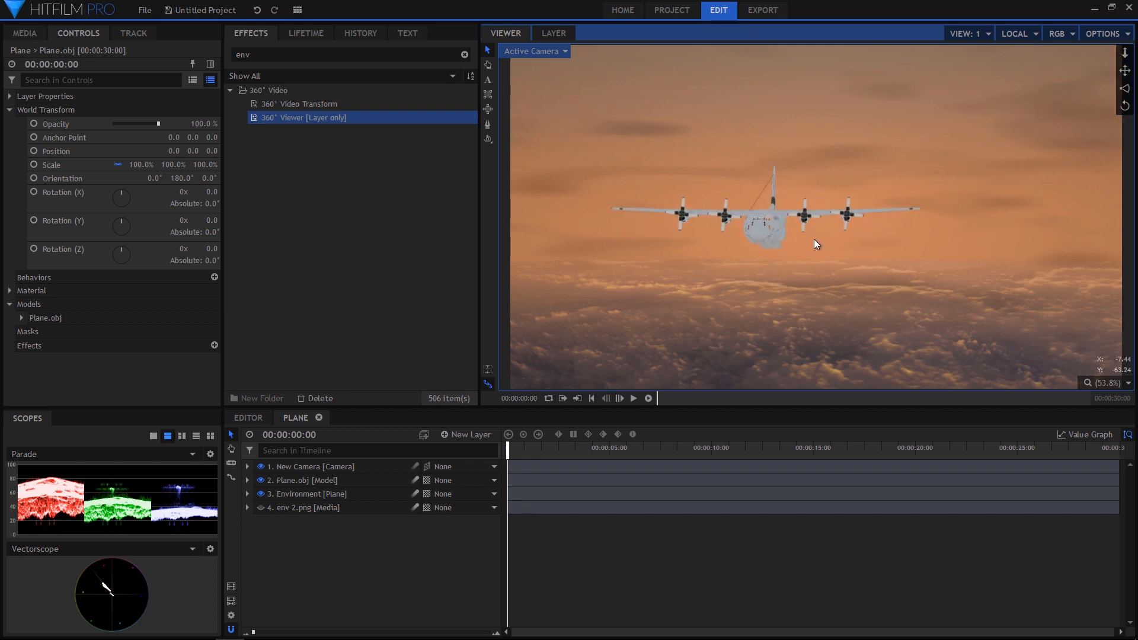
mouse_move(1127, 84)
left_mouse_down()
mouse_move(1119, 108)
mouse_move(1130, 102)
mouse_move(1126, 45)
mouse_move(1132, 72)
mouse_move(1106, 163)
mouse_move(1120, 98)
left_mouse_up()
Roll the New Camera layer to a Z rotation of 6.0° so the horizon tilts
left_click(342, 466)
left_click(10, 123)
left_click_drag(212, 222, 229, 226)
left_click(247, 467)
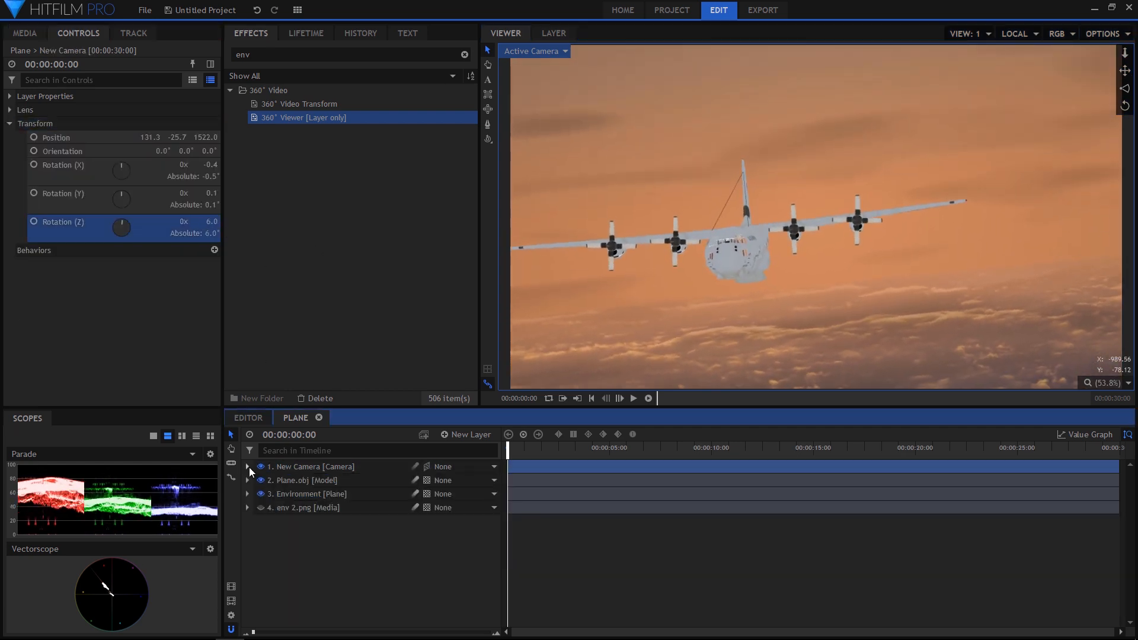
key("ctrl+z")
Bank the Plane.obj model against the tilted horizon, to an orientation of about 180°, 360°, 169.4°
left_click(348, 482)
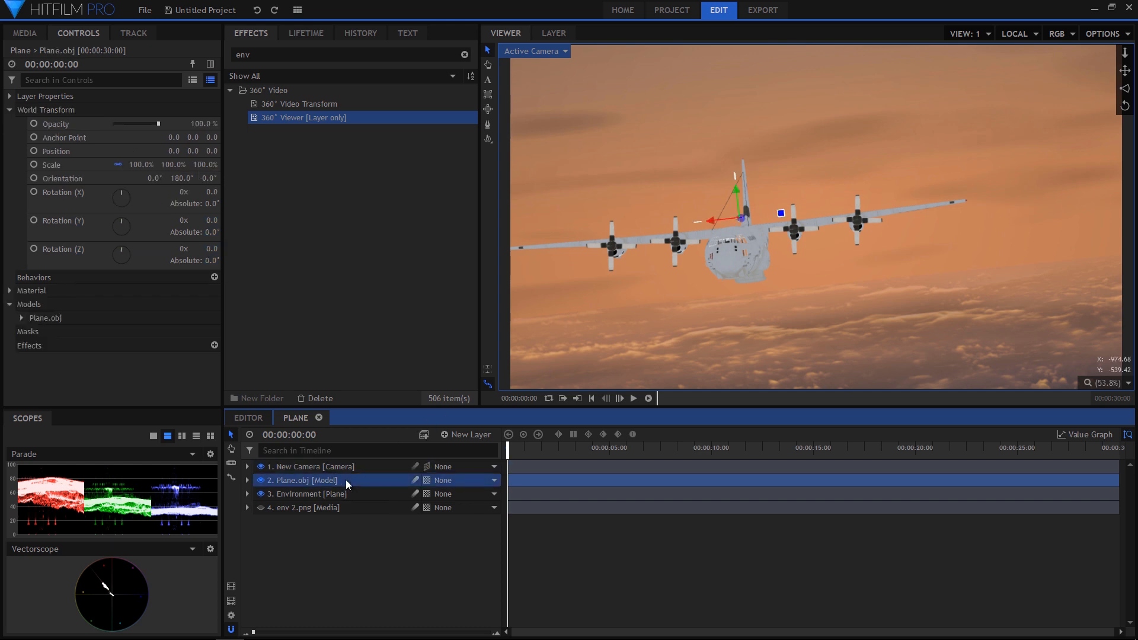
left_click_drag(779, 214, 793, 222)
left_click(350, 494)
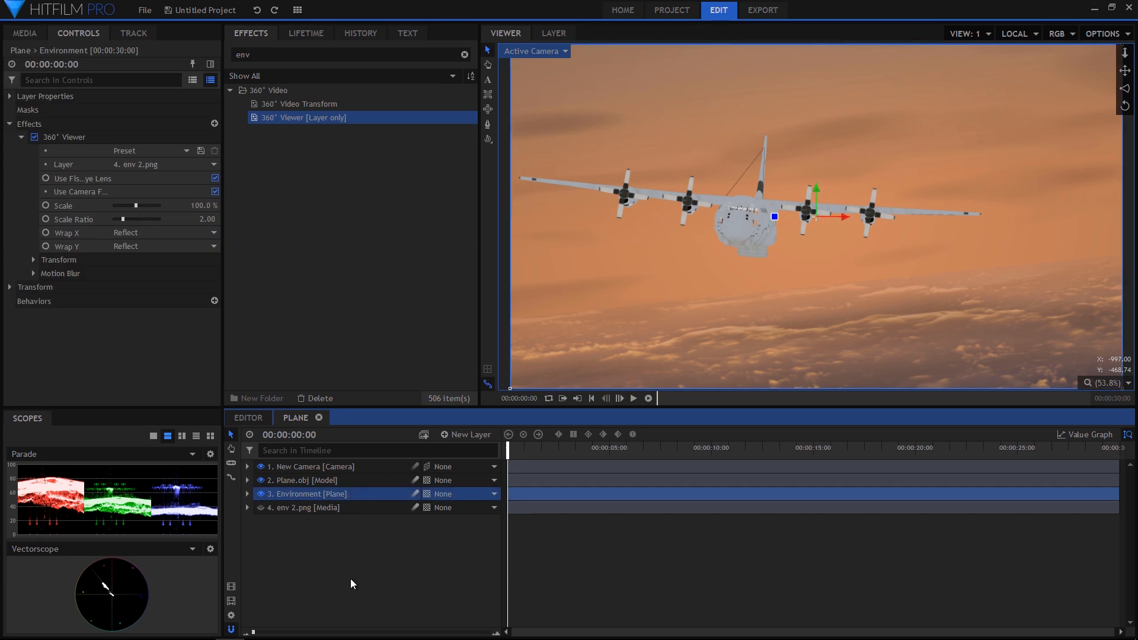
Add a light layer to the composite shot and name it Sun
left_click(453, 437)
left_click(468, 512)
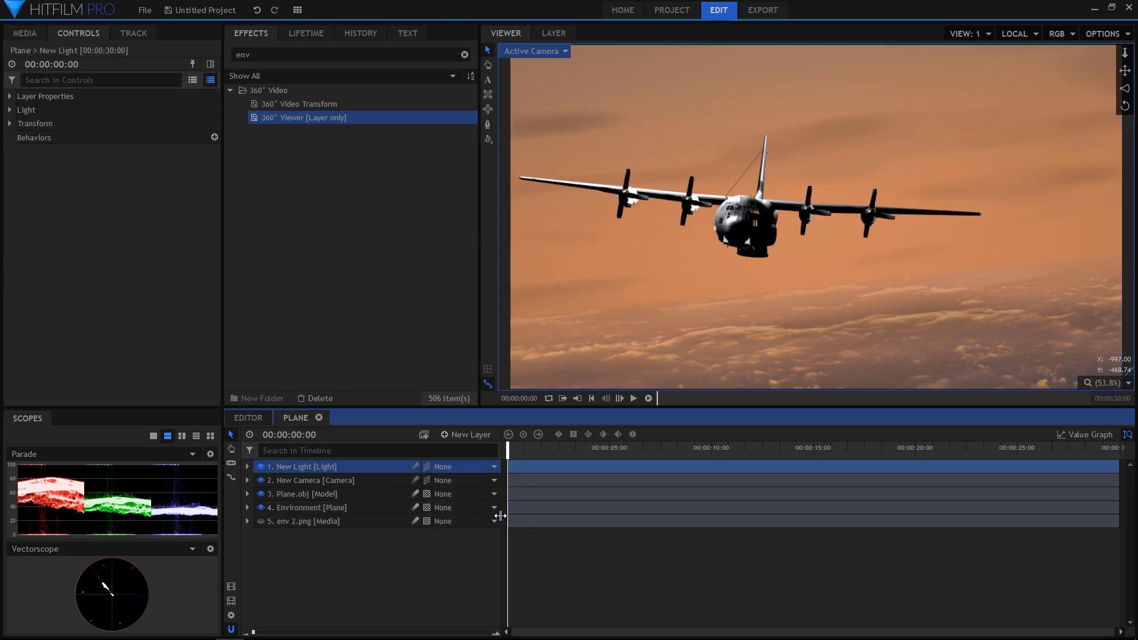
key("F2")
type("Sun")
key("Return")
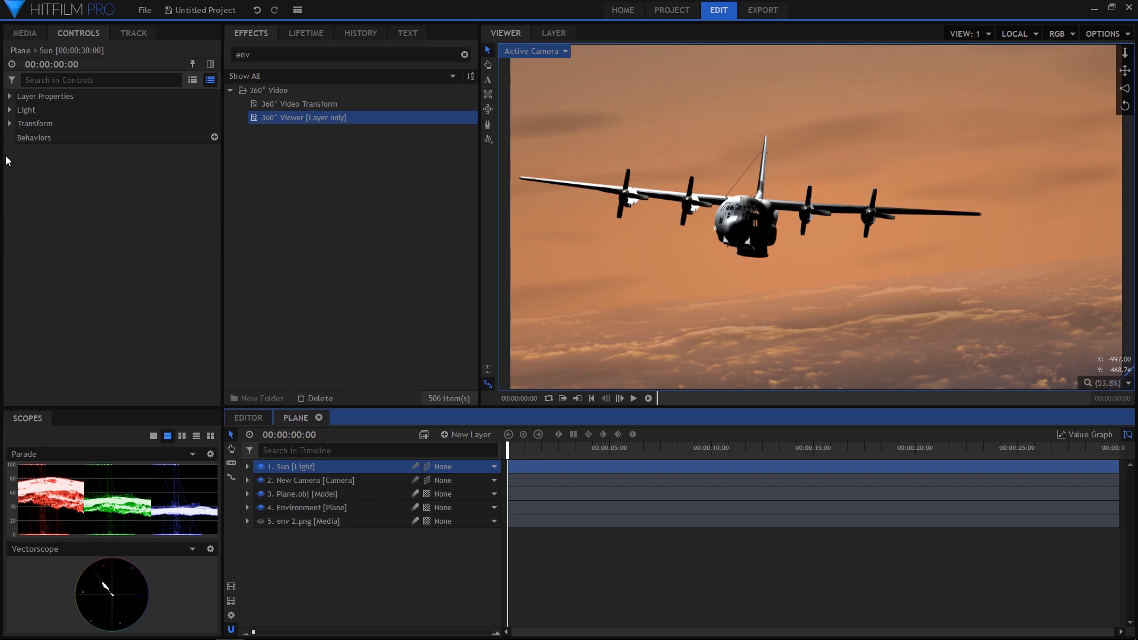
Set the Sun light's type to Directional and enable Cast Shadows on it
left_click(10, 110)
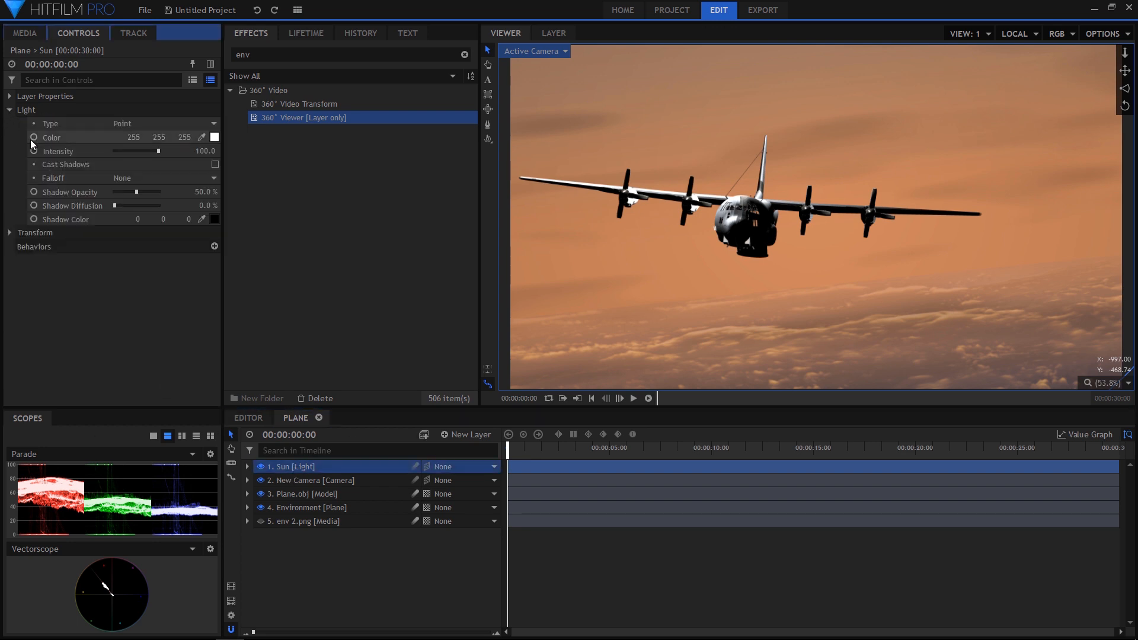
left_click(143, 125)
left_click(152, 172)
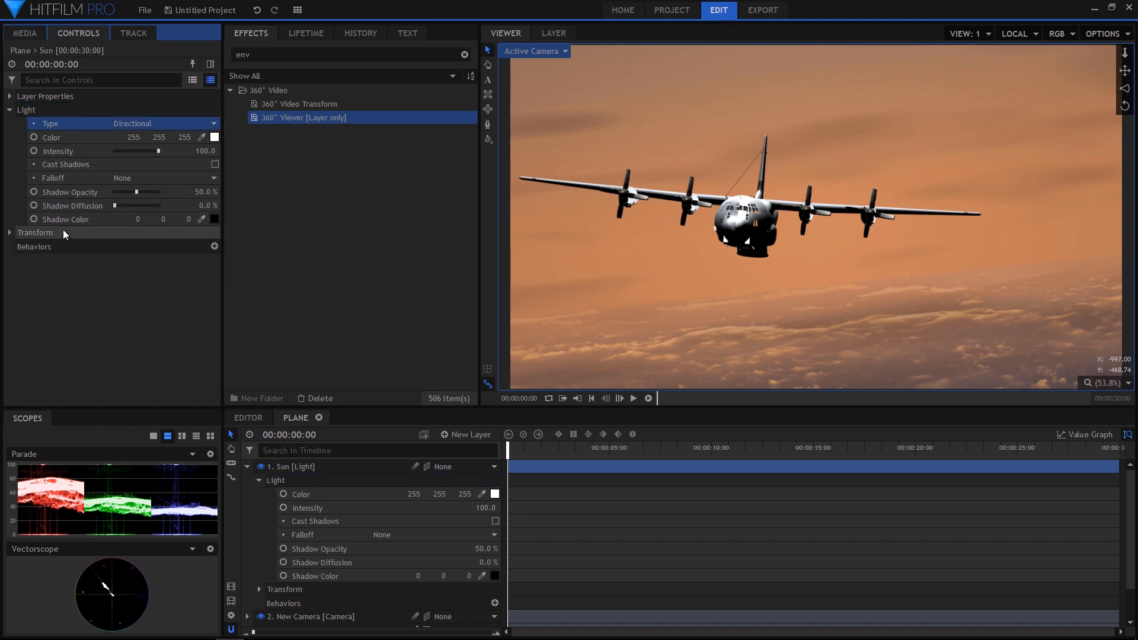
left_click(315, 466)
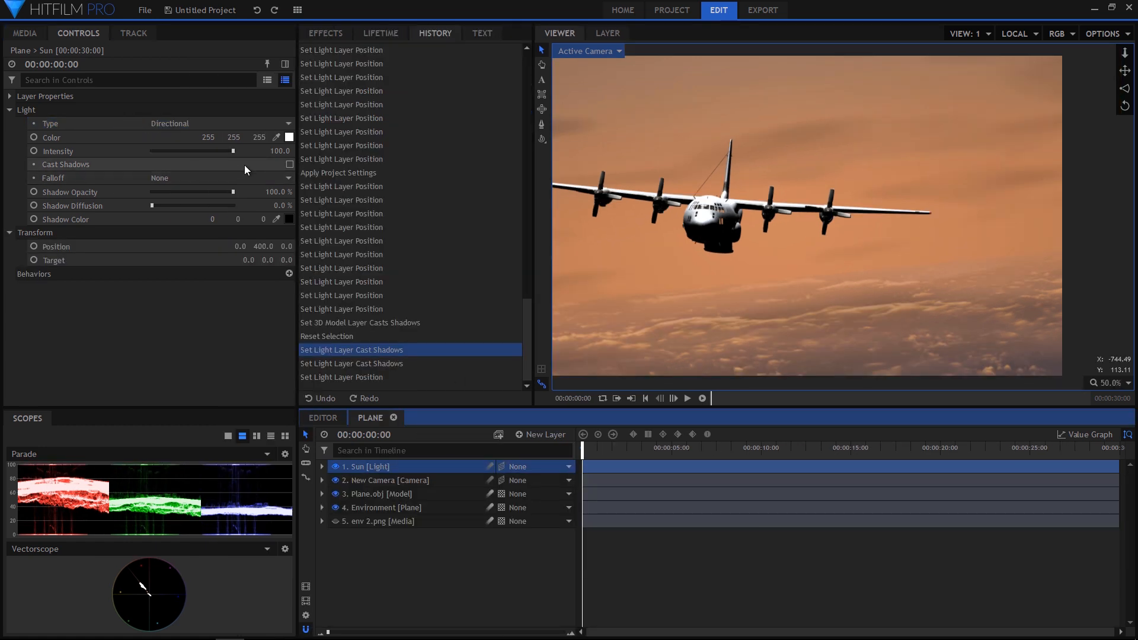
left_click(290, 164)
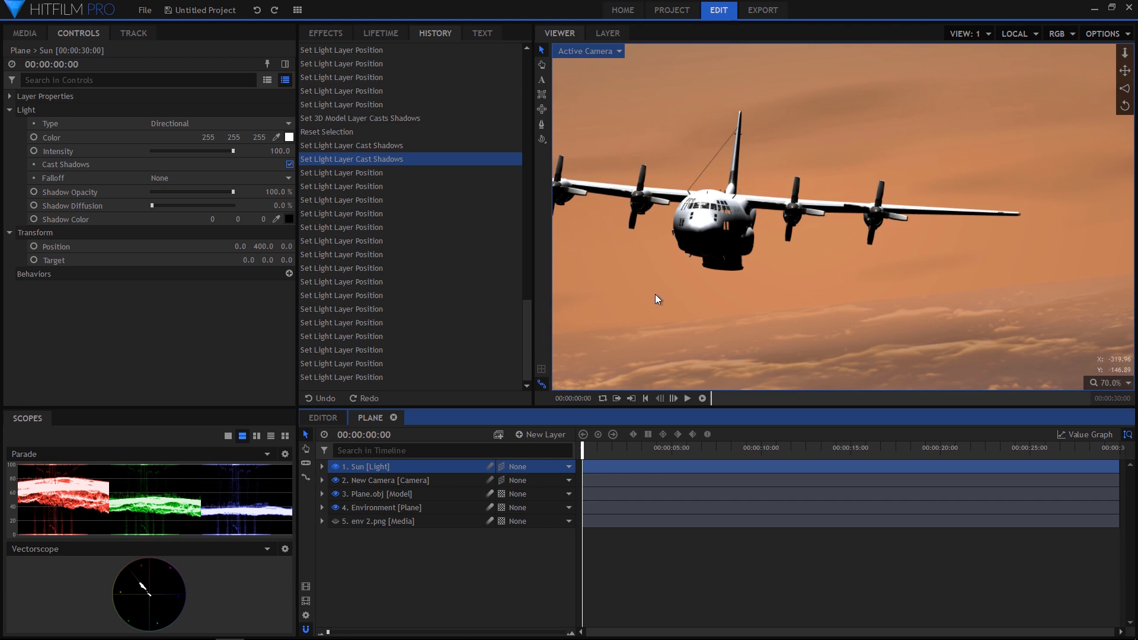
Enable Casts Shadows in the Plane.obj model's material and raise its Self Shadow Bias
left_click(438, 497)
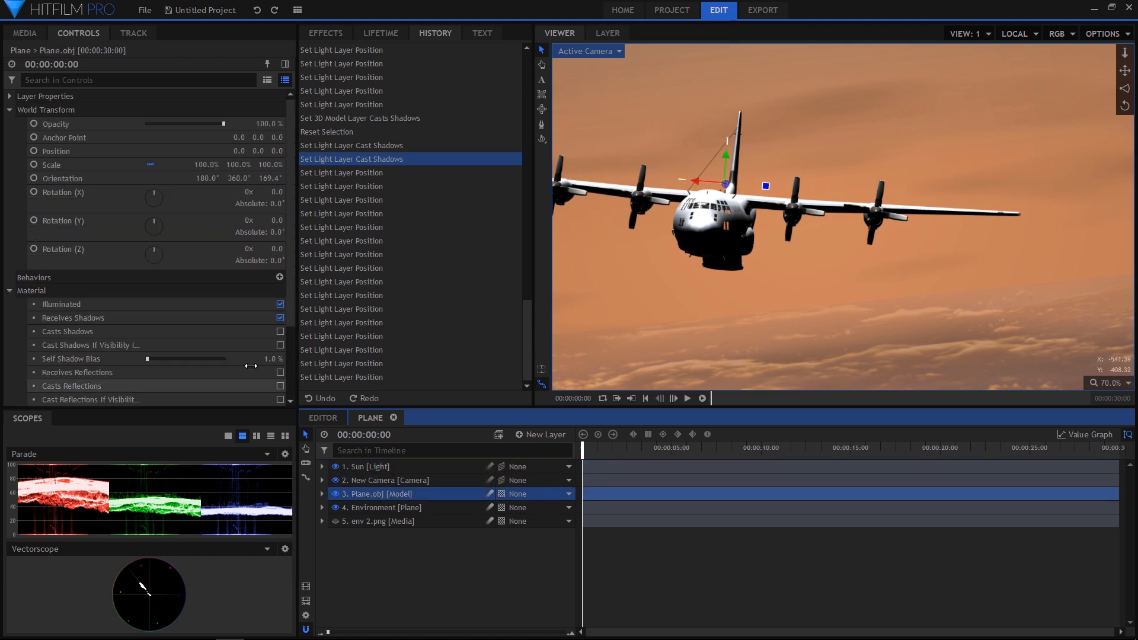
left_click(94, 336)
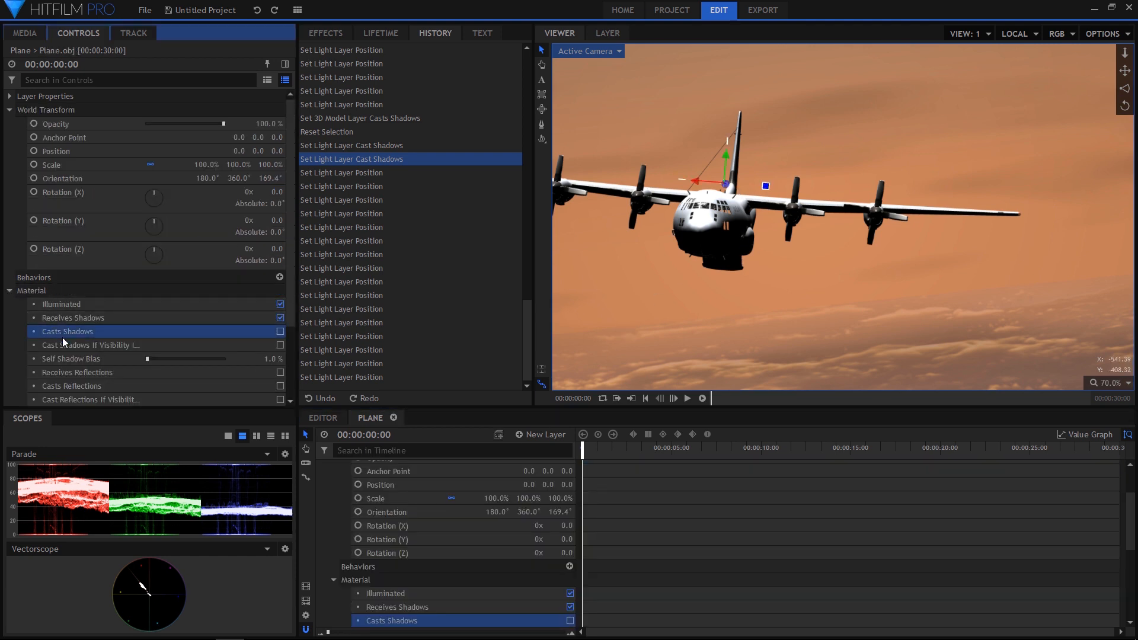
left_click(280, 332)
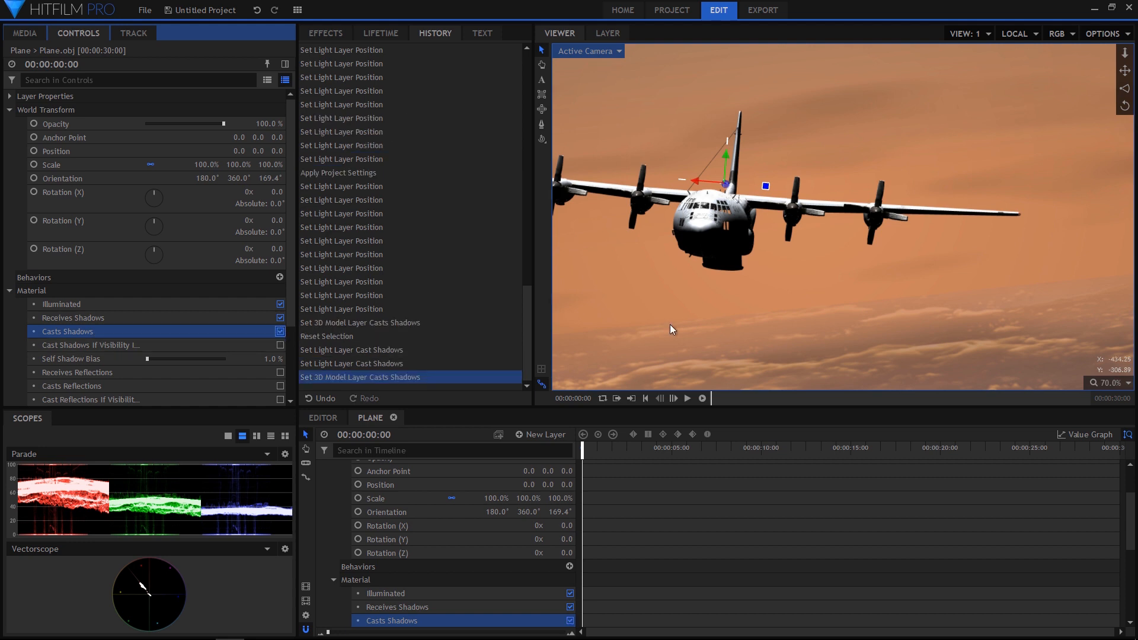
scroll(741, 226, "up", 5)
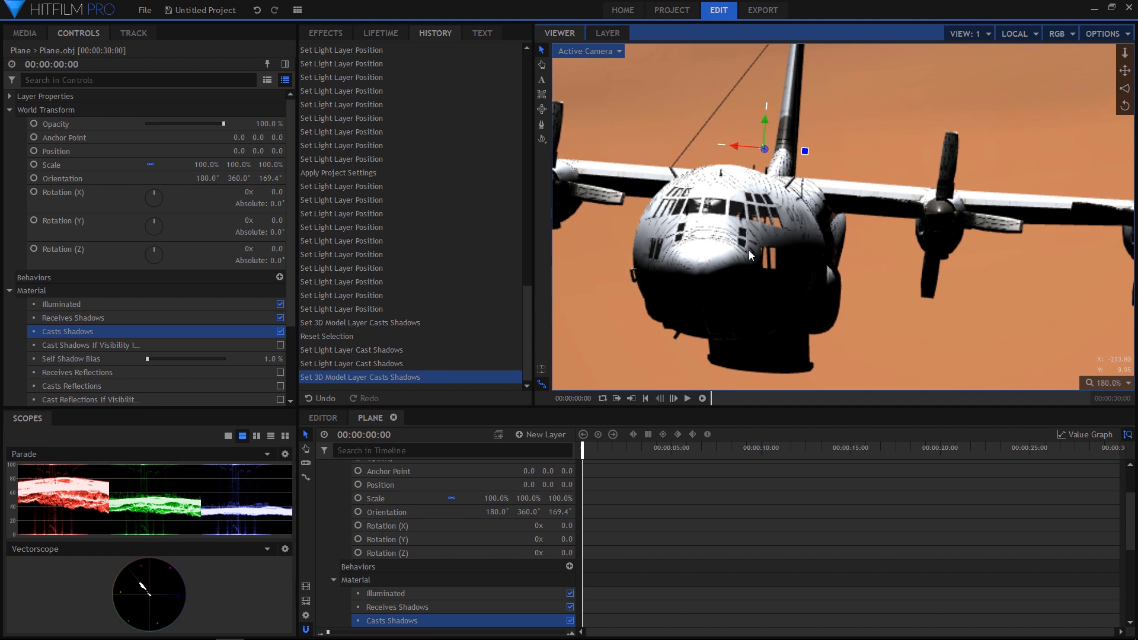
left_click(89, 359)
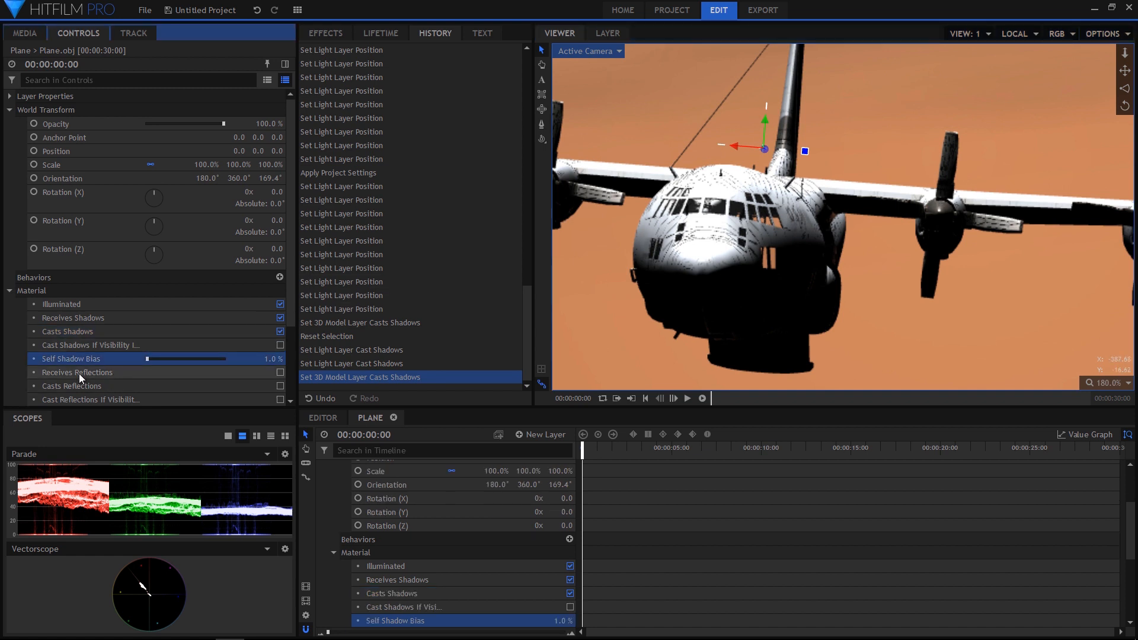
left_click_drag(274, 360, 300, 359)
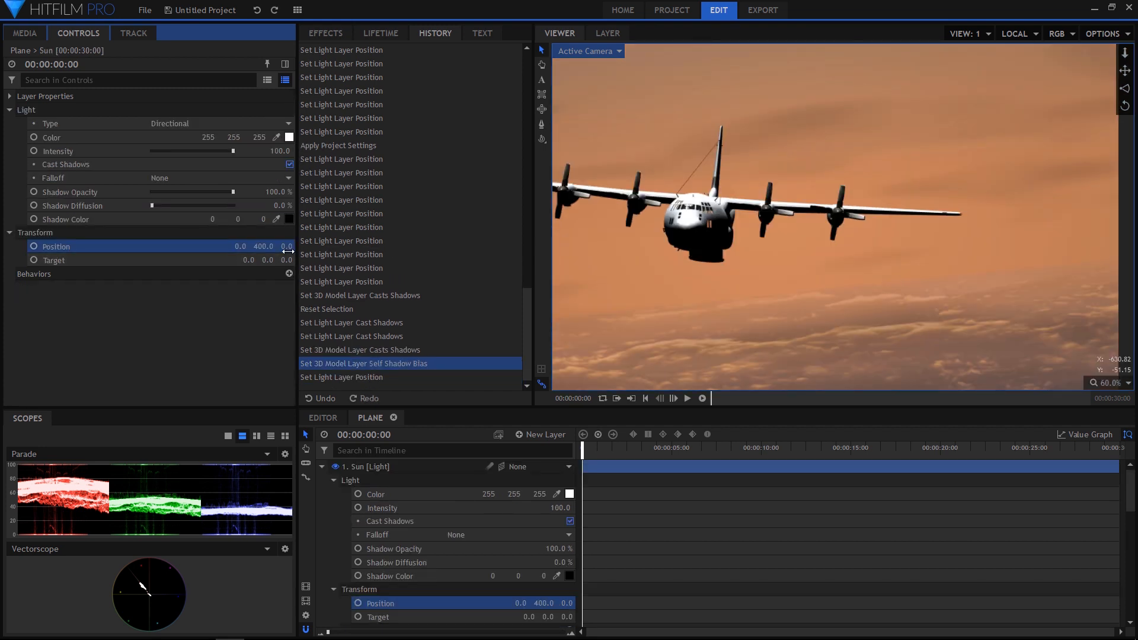
Move the Sun light behind and beside the aircraft, to a position of about 984.2, -150.3, -1646.7
left_click_drag(595, 143, 586, 144)
left_click_drag(736, 69, 935, 188)
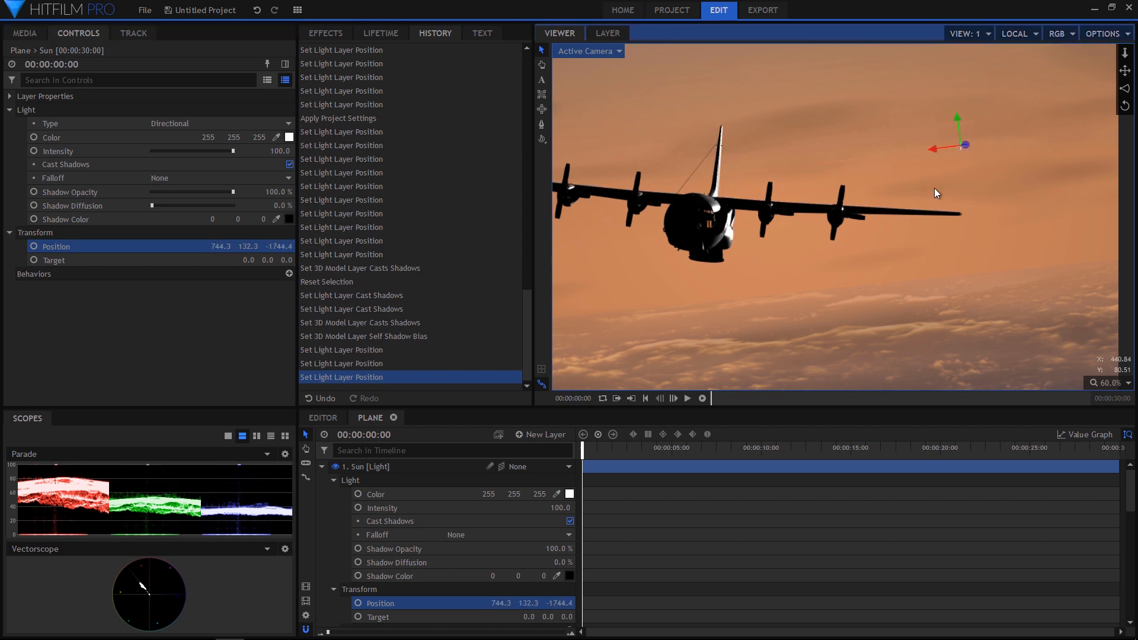
left_click_drag(956, 122, 1012, 200)
left_click_drag(1039, 136, 1048, 192)
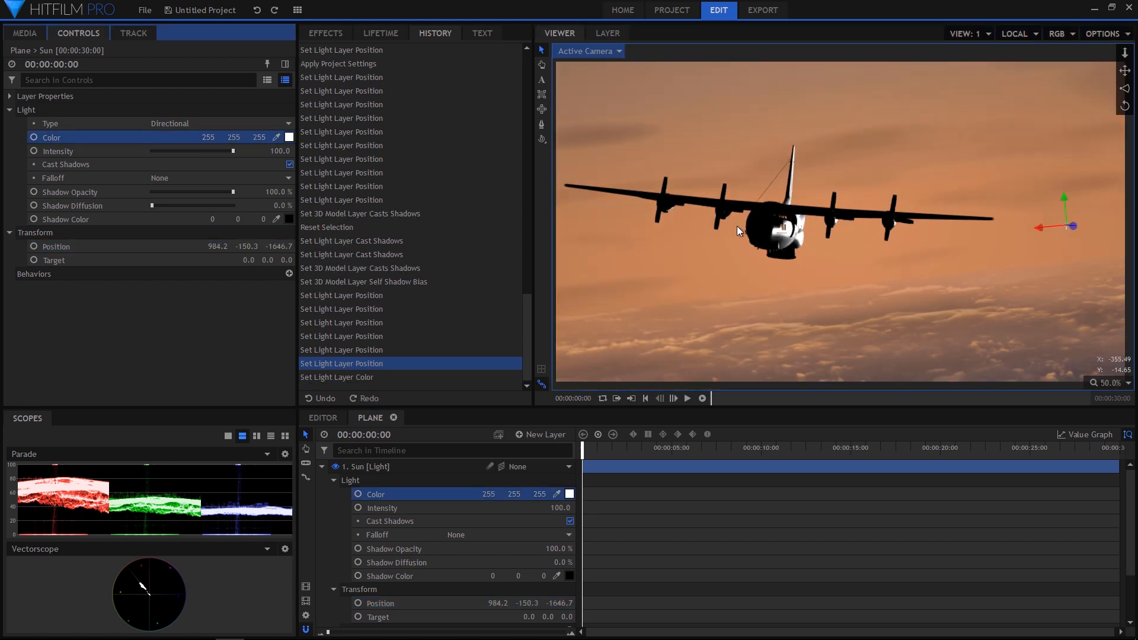
Sample the sky's orange as the Sun light's color, then brighten and desaturate it to #d8cabe
left_click(276, 137)
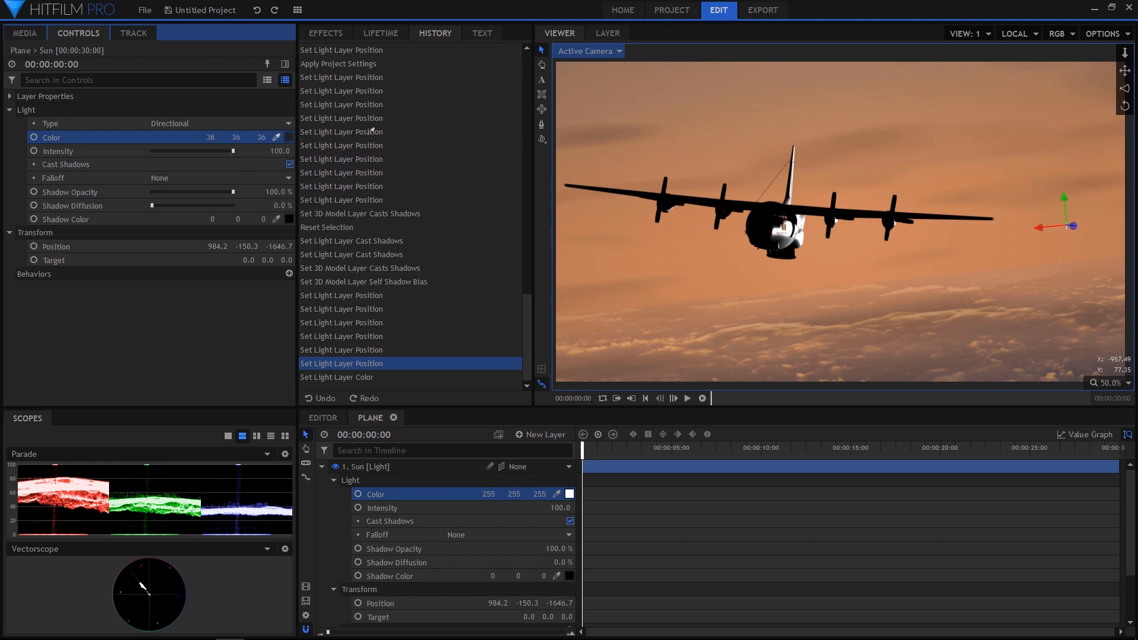
left_click(1005, 240)
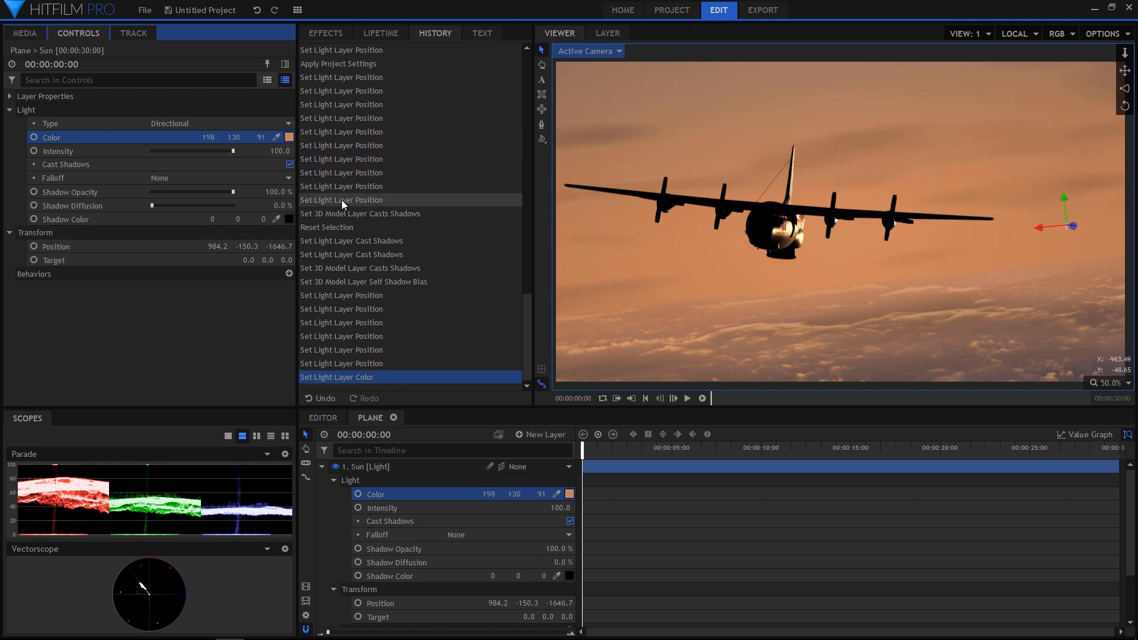
left_click(291, 136)
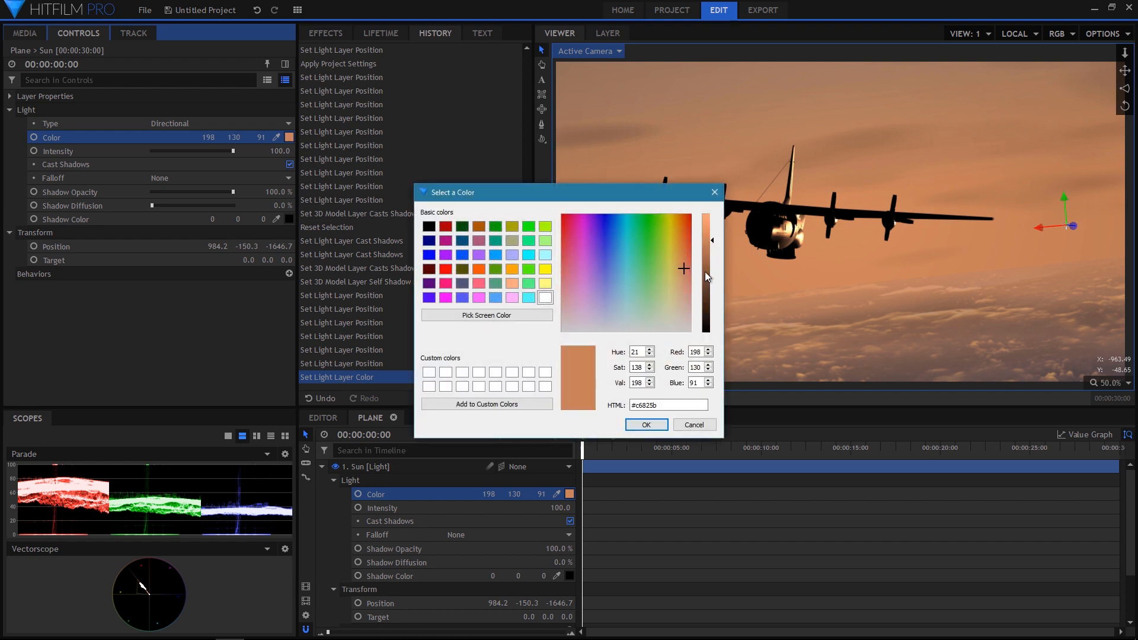
left_click_drag(710, 236, 711, 231)
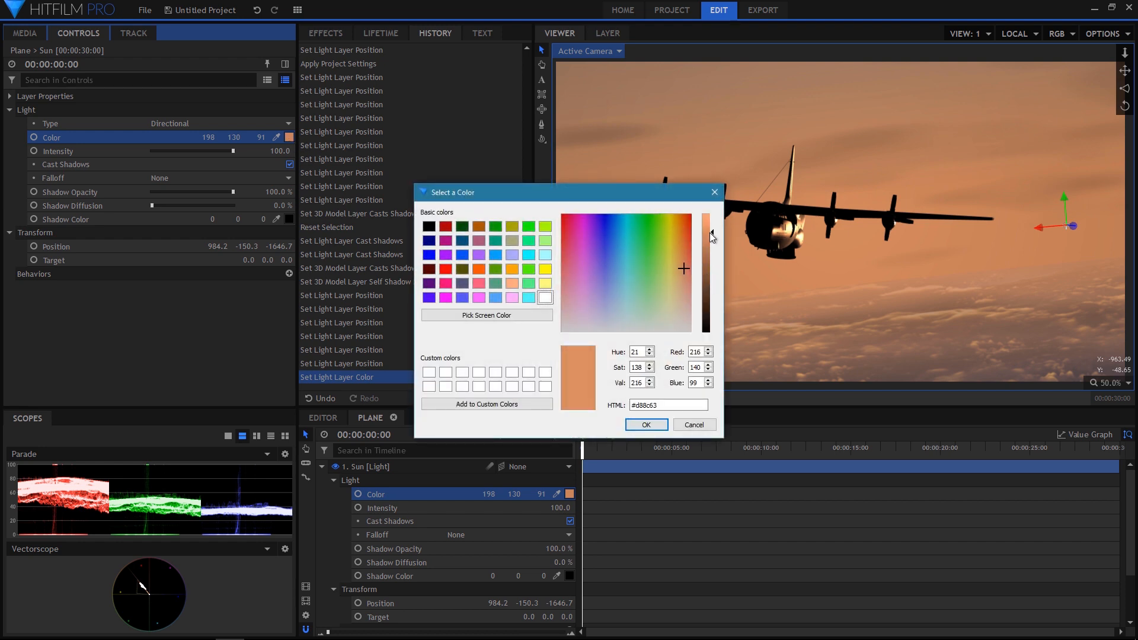
left_click_drag(683, 270, 680, 320)
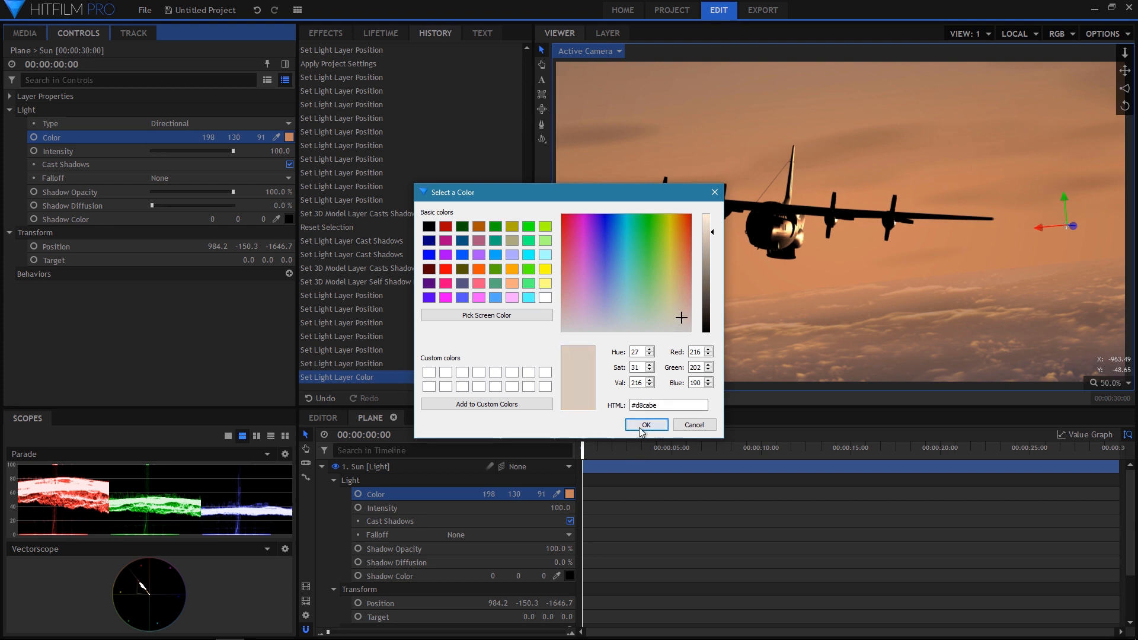
left_click(645, 425)
Add the Black plane above the Sun light in the timeline and rename the layer Flare
left_click(25, 33)
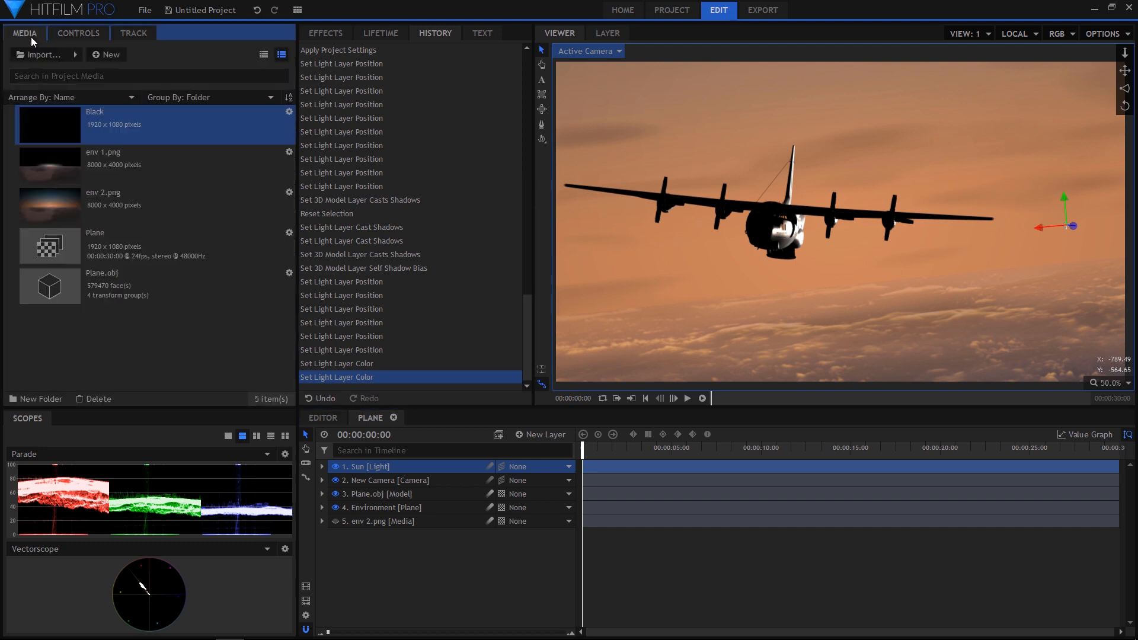
left_click(390, 469)
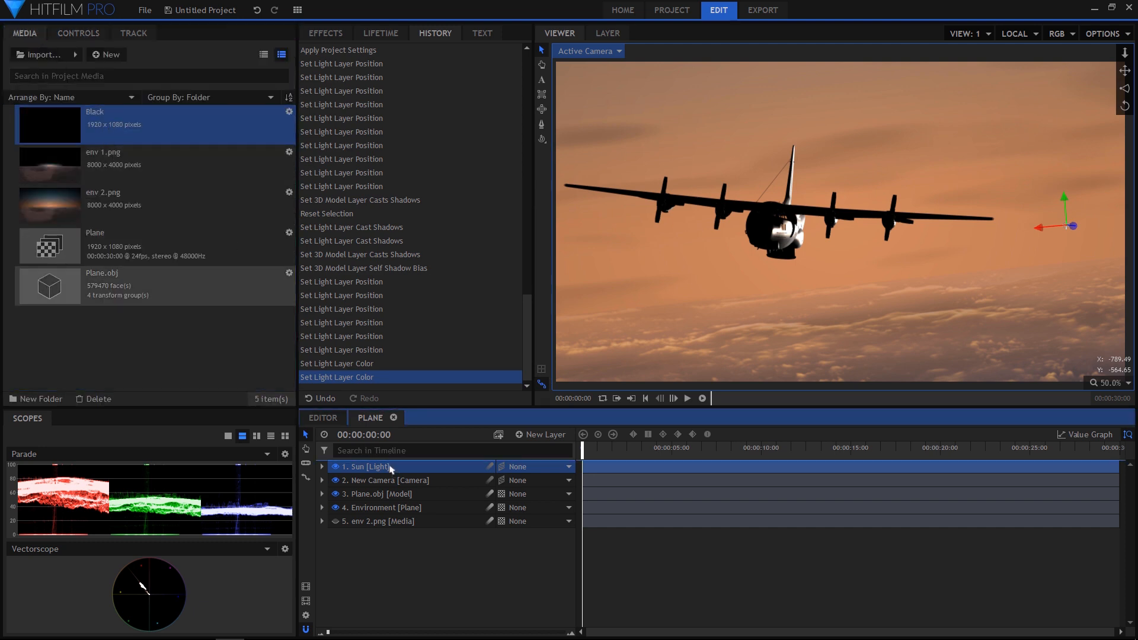
left_click_drag(390, 468, 394, 469)
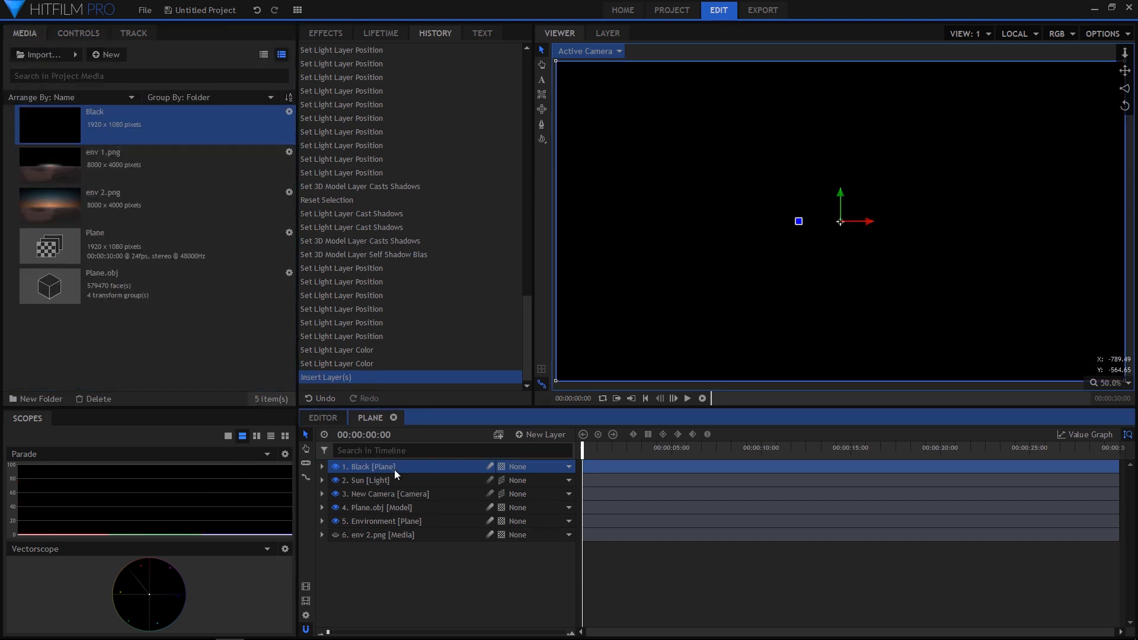
double_click(394, 469)
type("Flare")
key("Return")
Search the effects for flare and apply Light Flares to the Flare layer
left_click(341, 37)
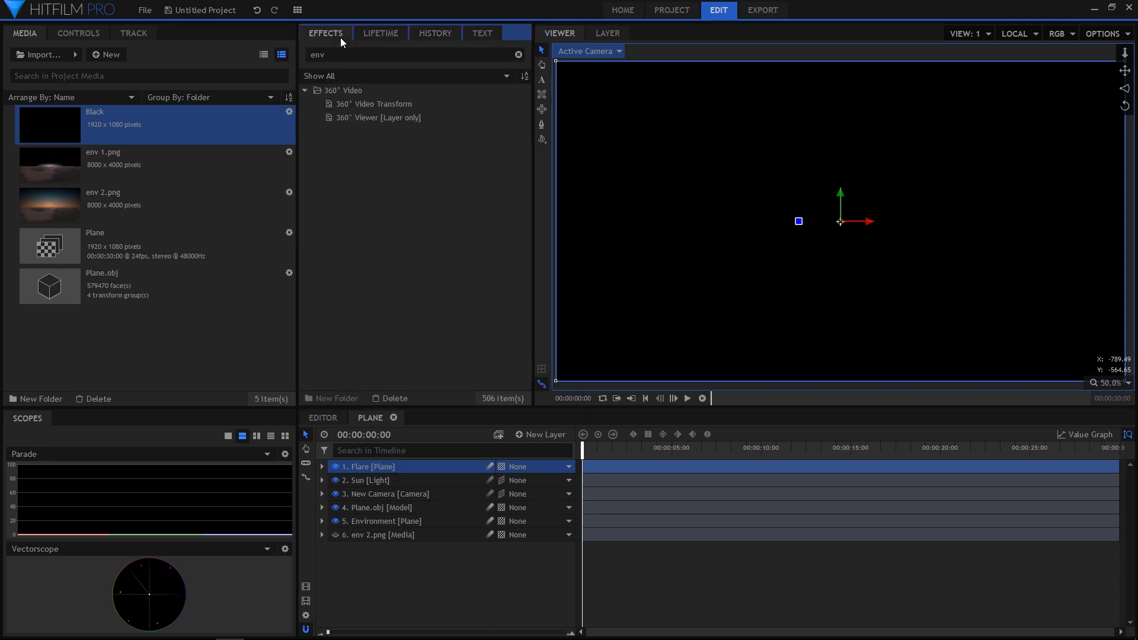
double_click(350, 59)
type("flare")
left_click_drag(403, 159, 379, 466)
Set the Light Flares effect's flare type to Flashlight white
left_click(80, 33)
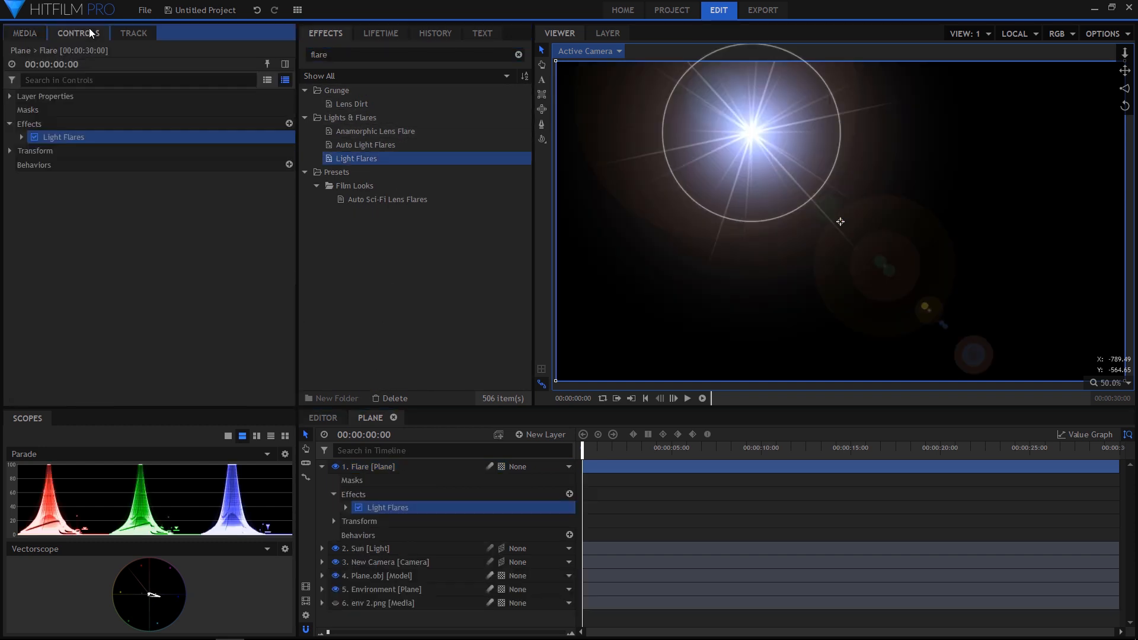
left_click(20, 136)
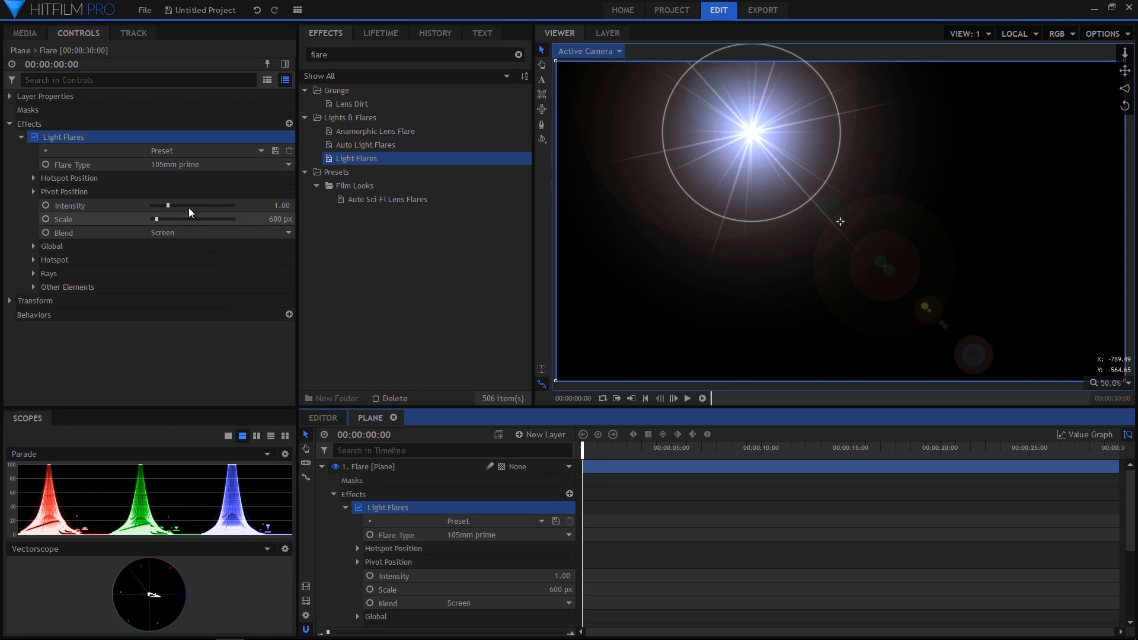
left_click(201, 171)
left_click(237, 164)
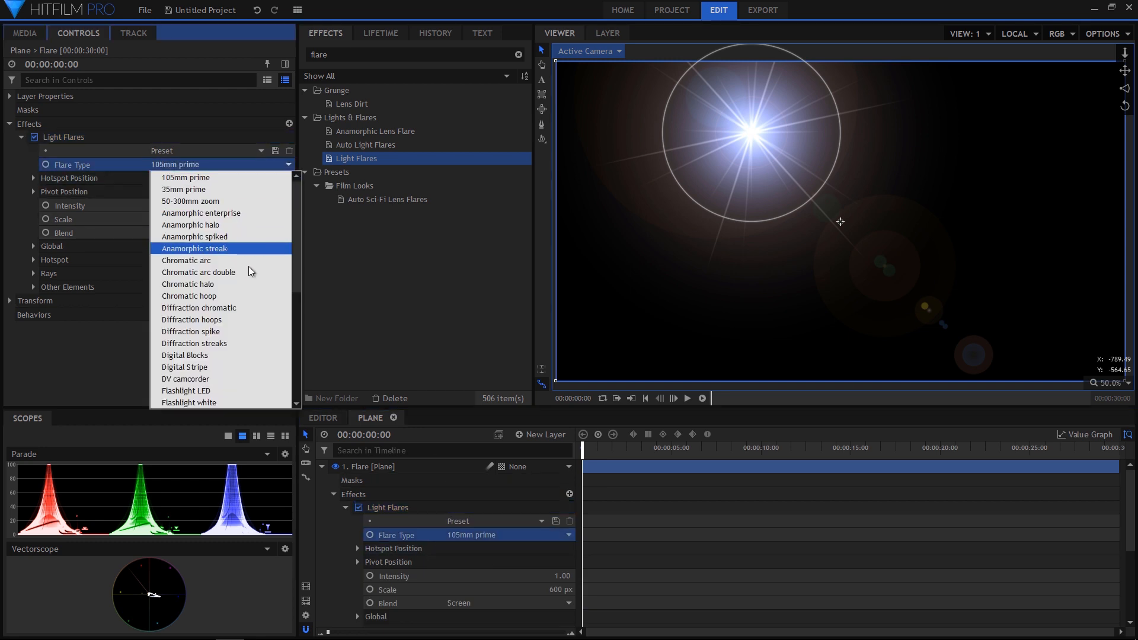
left_click(198, 404)
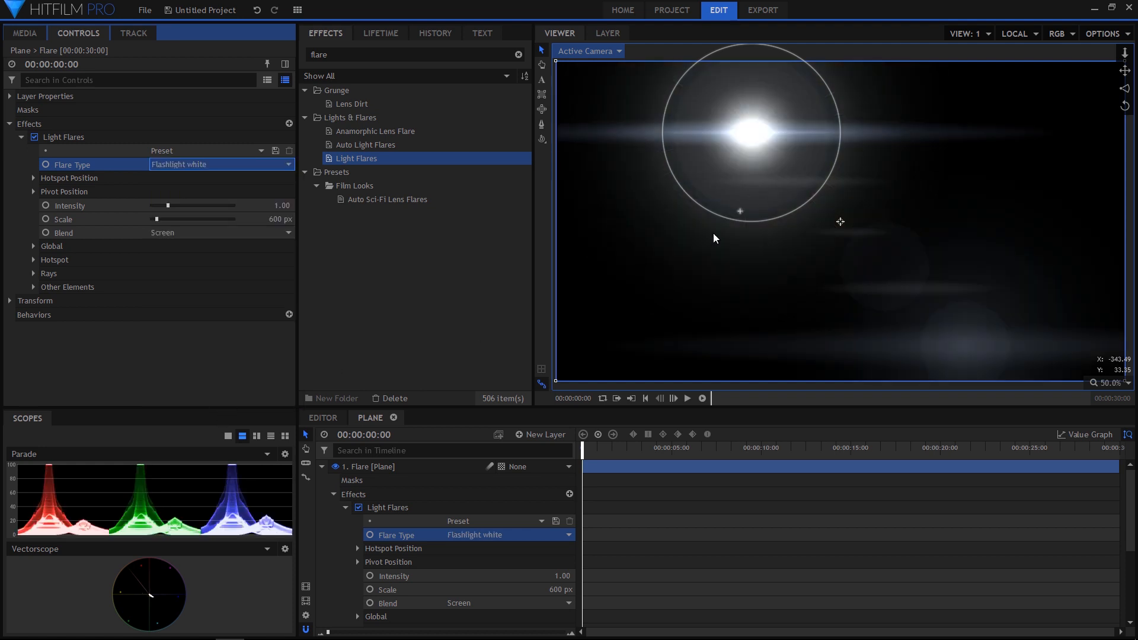
Attach the Light Flares hotspot position to the Sun layer and set its center to 0, 0
left_click(33, 178)
left_click(204, 206)
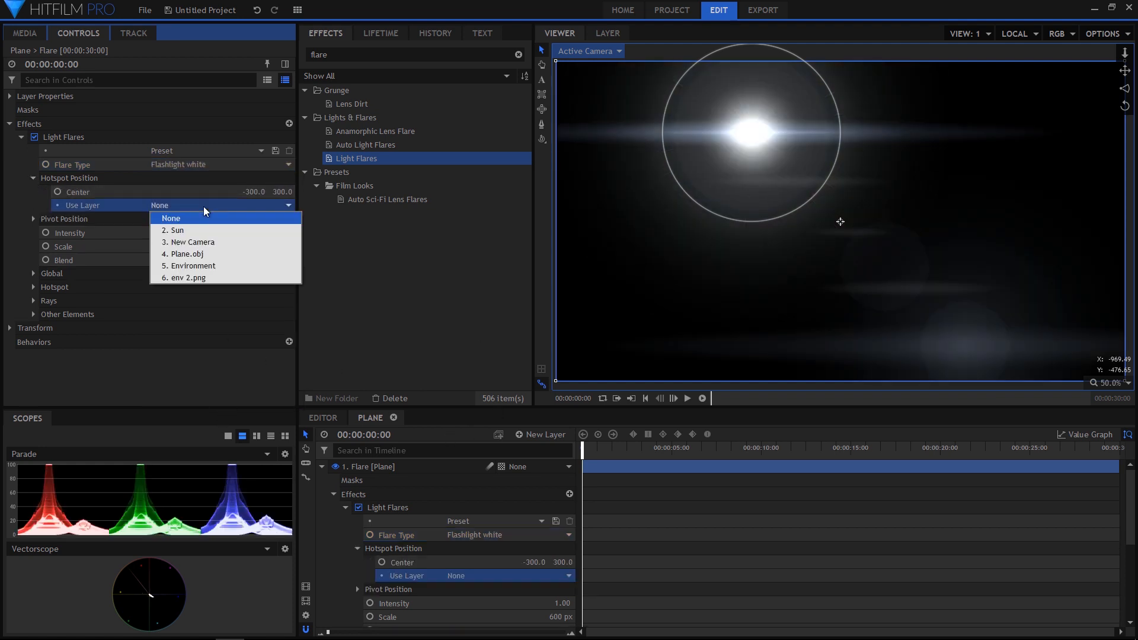
left_click(190, 231)
left_click(254, 191)
type("0")
key("Tab")
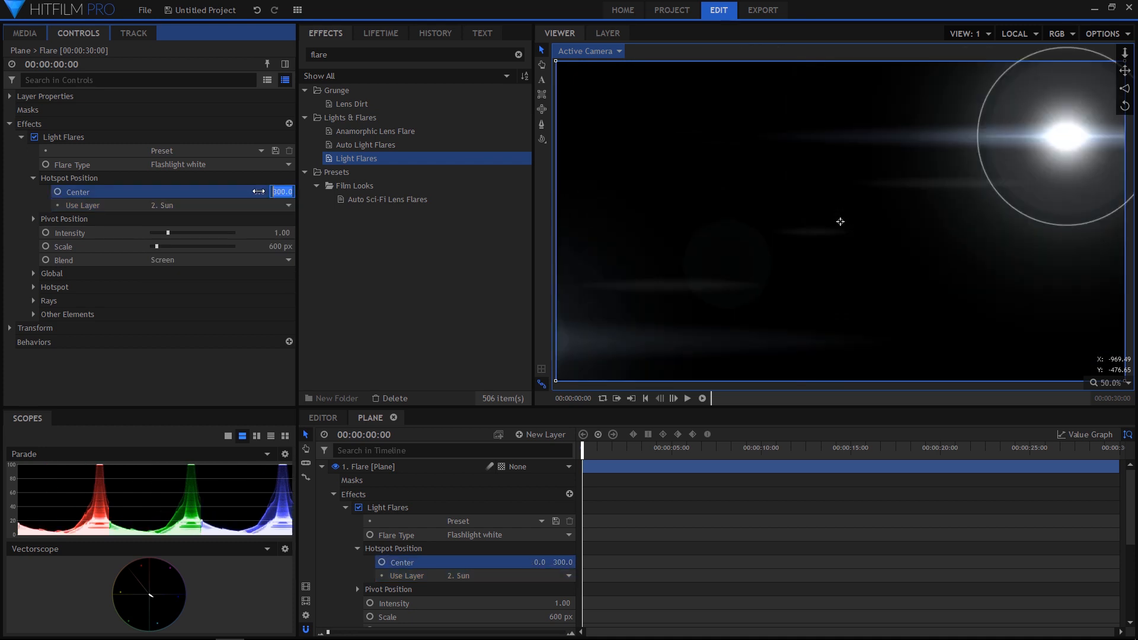
type("0")
key("Return")
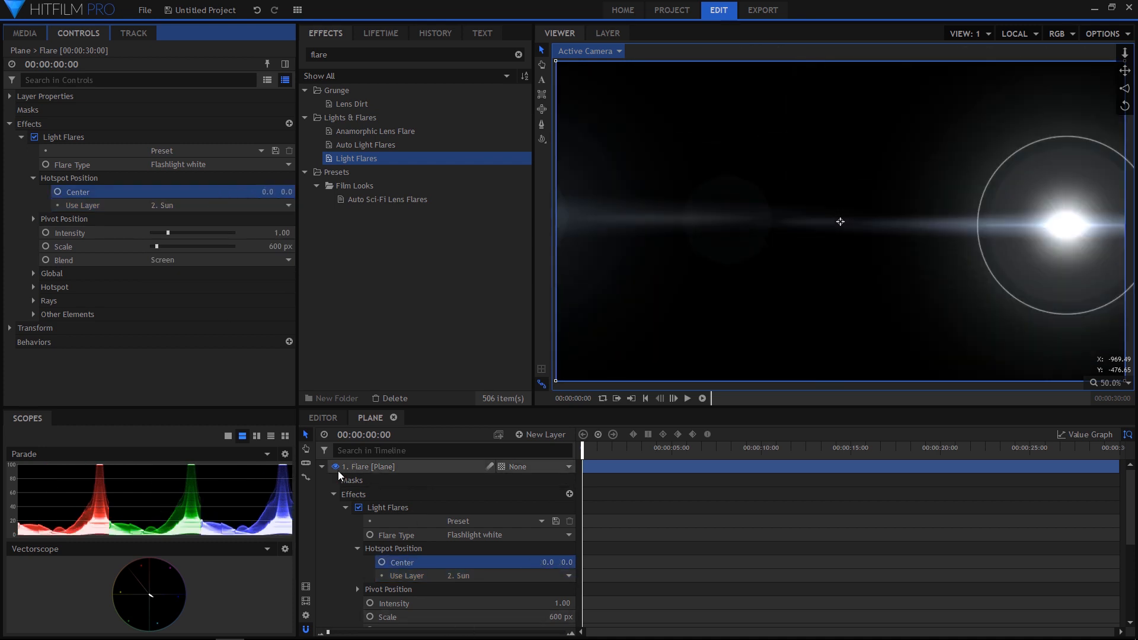
Set the Flare layer's blend mode to Add
left_click(323, 467)
left_click(383, 483)
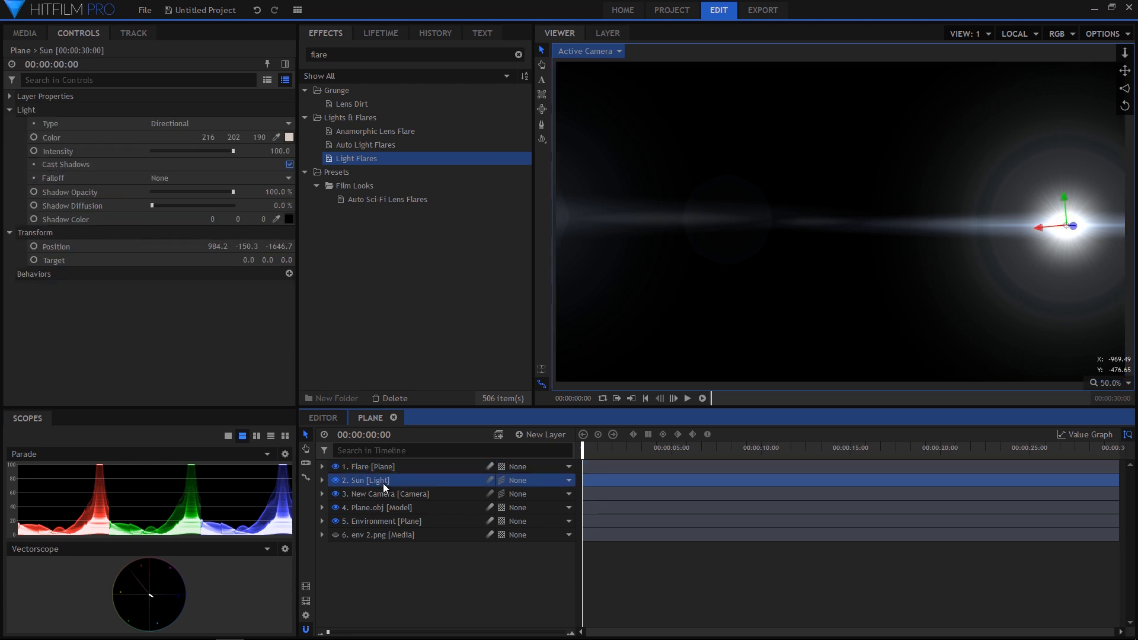
left_click(382, 466)
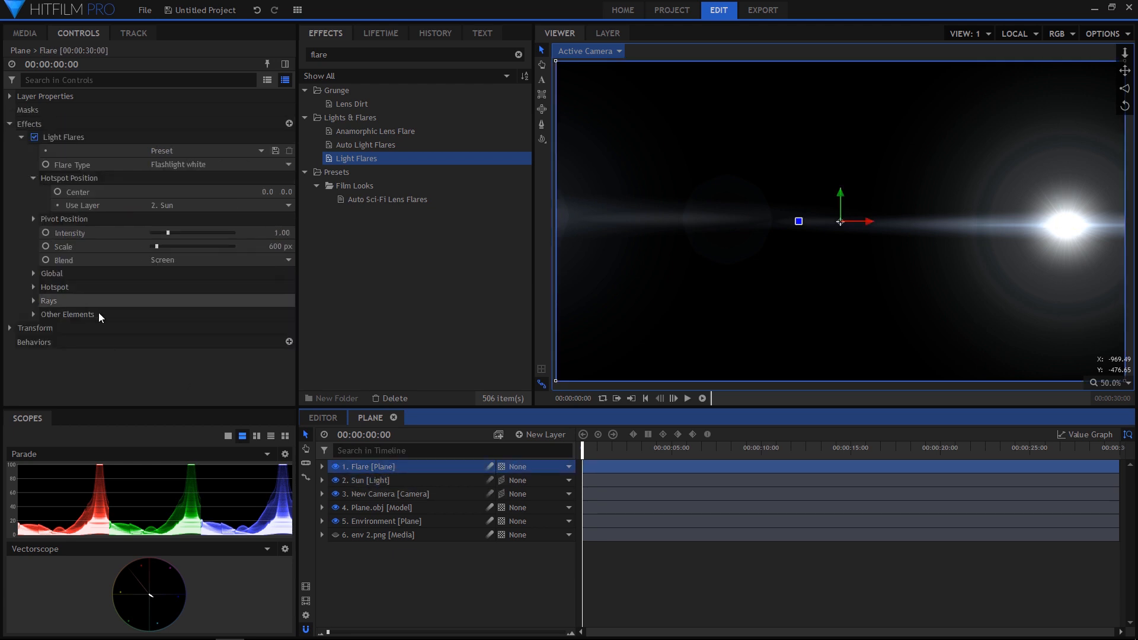
left_click(11, 96)
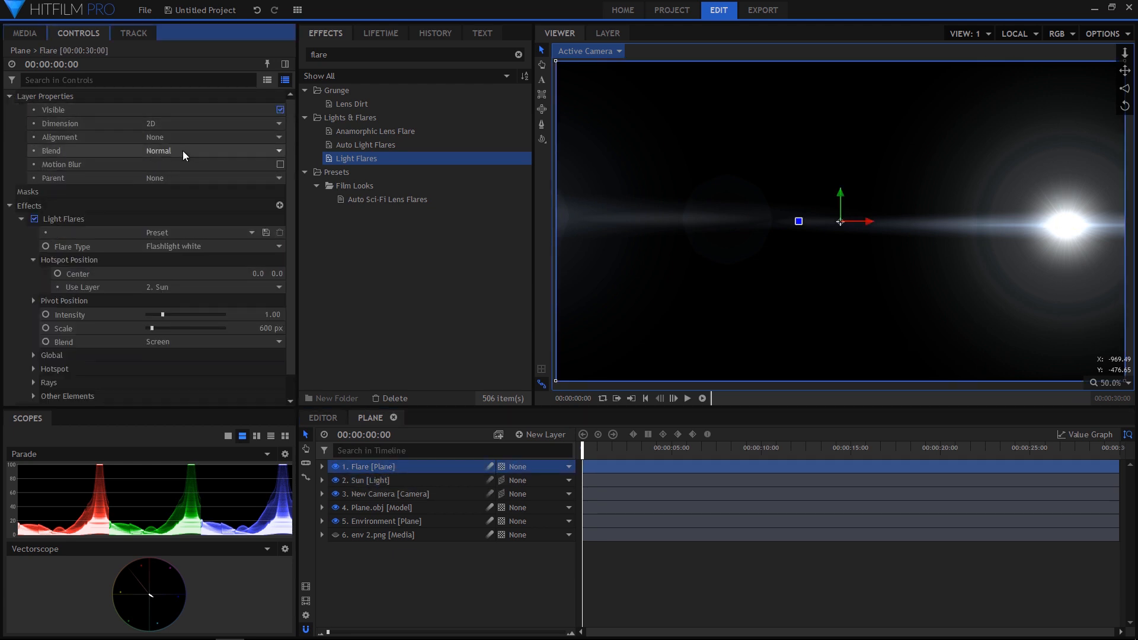
left_click(183, 151)
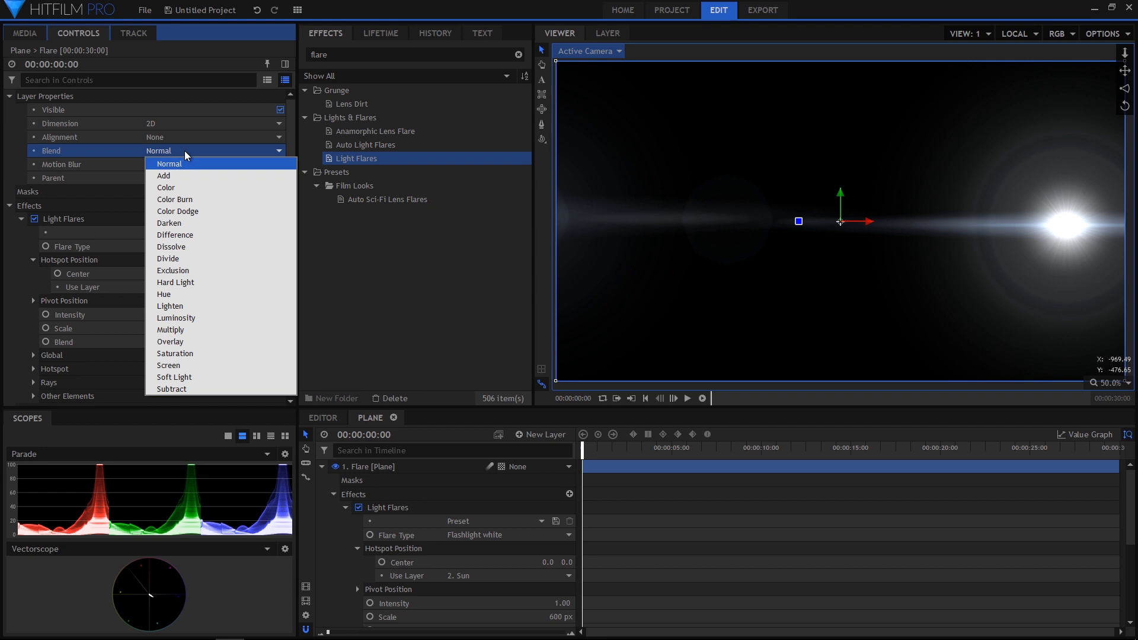
left_click(203, 366)
left_click(178, 151)
left_click(179, 178)
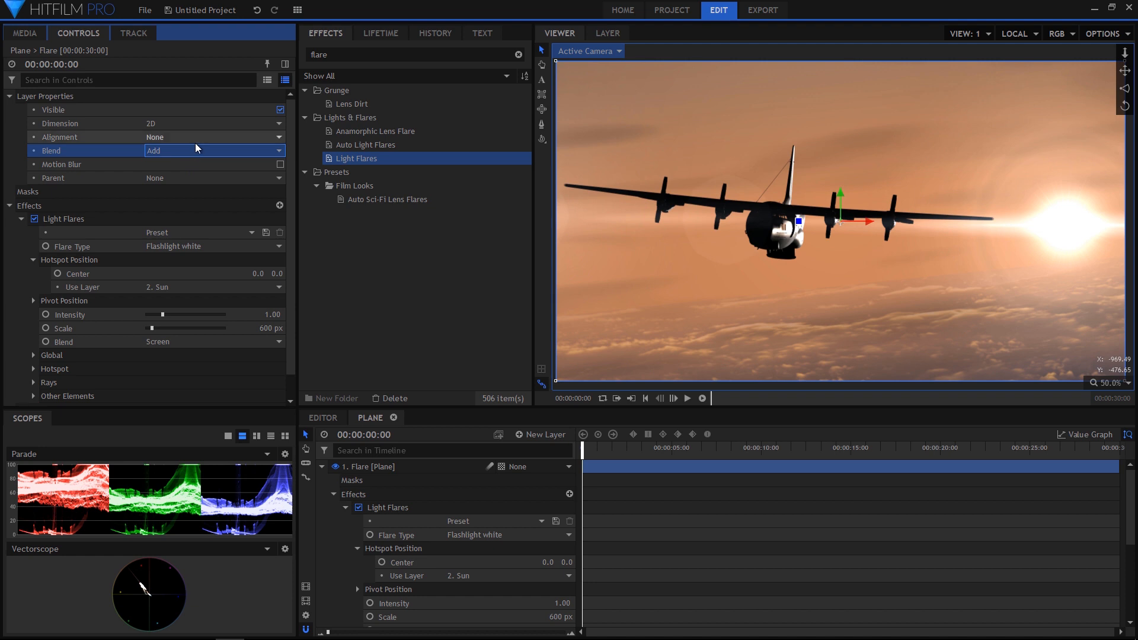
Reposition the Sun light over the sky's bright spot and adjust the camera framing around the aircraft
left_click(322, 467)
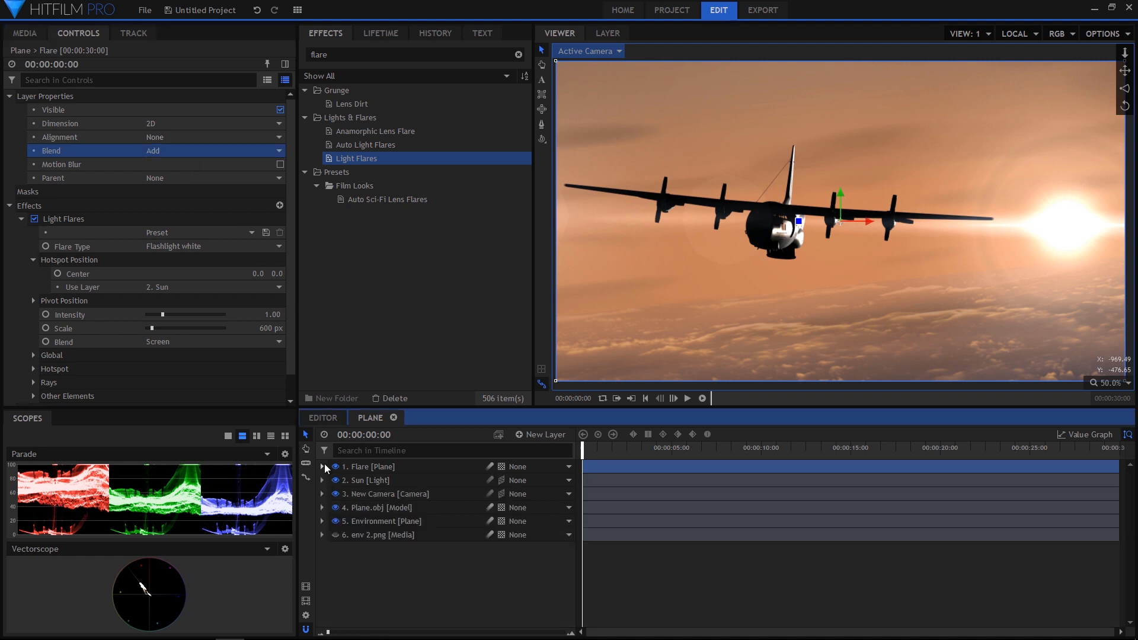
left_click(368, 480)
left_click_drag(1066, 233, 1035, 230)
left_click_drag(1125, 52, 1129, 78)
left_click_drag(1129, 57, 1127, 52)
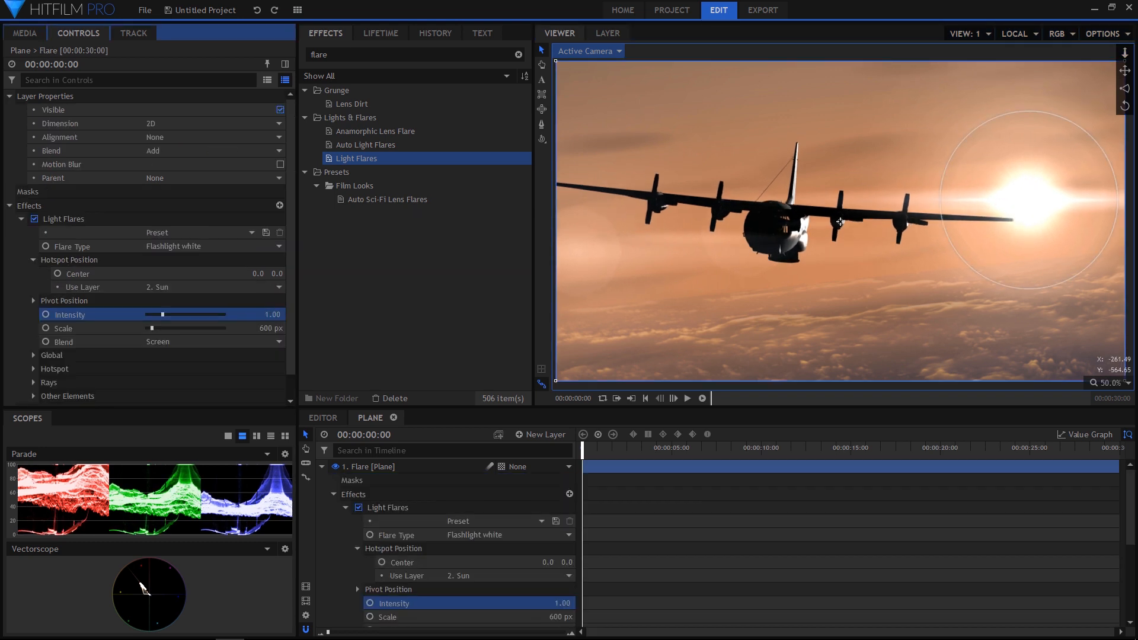
Lower the Light Flares intensity to 0.68 and duplicate the effect on the Flare layer
left_click_drag(273, 314, 254, 315)
left_click(56, 219)
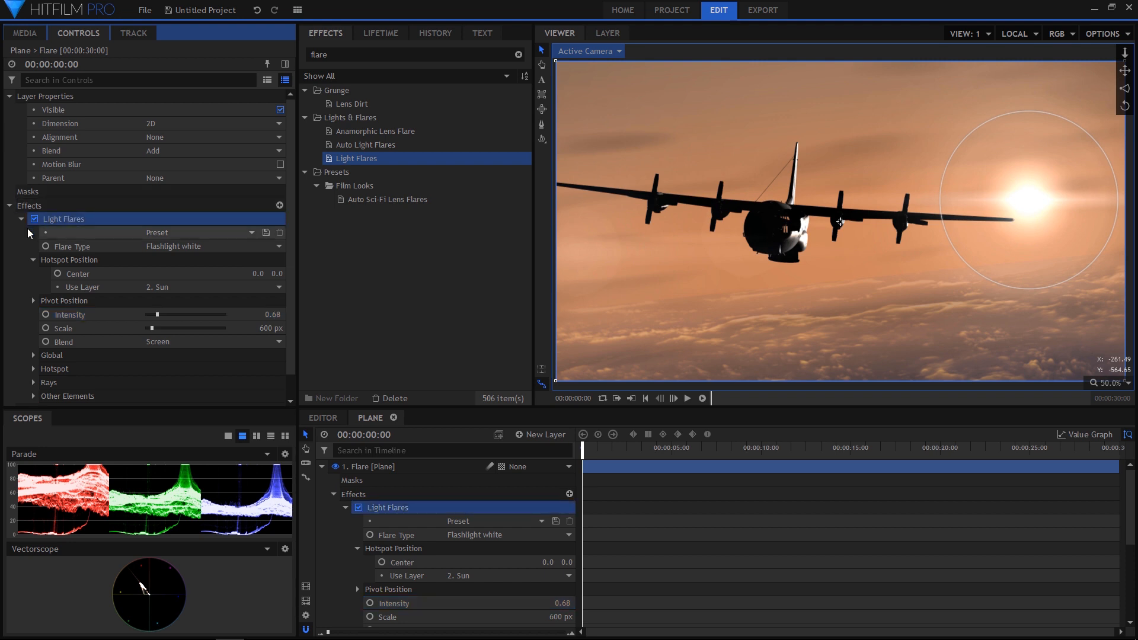
key("ctrl+d")
left_click(22, 211)
left_click(22, 233)
Set the second Light Flares effect to the Digital Stripe flare type with an intensity of 0.26
left_click(229, 261)
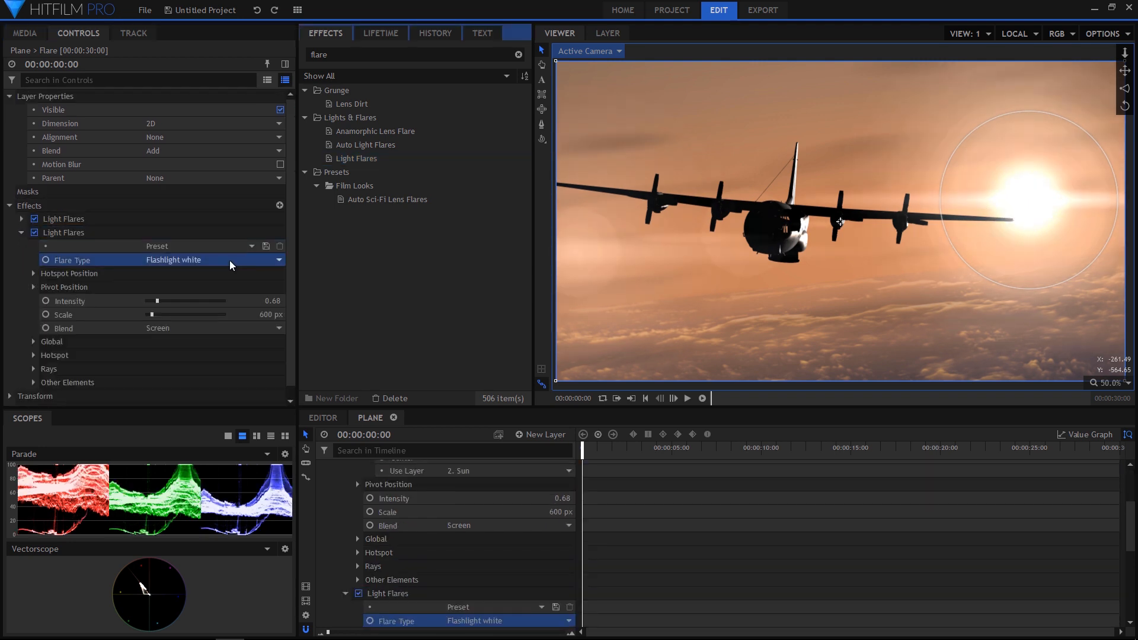
left_click(229, 261)
left_click(224, 418)
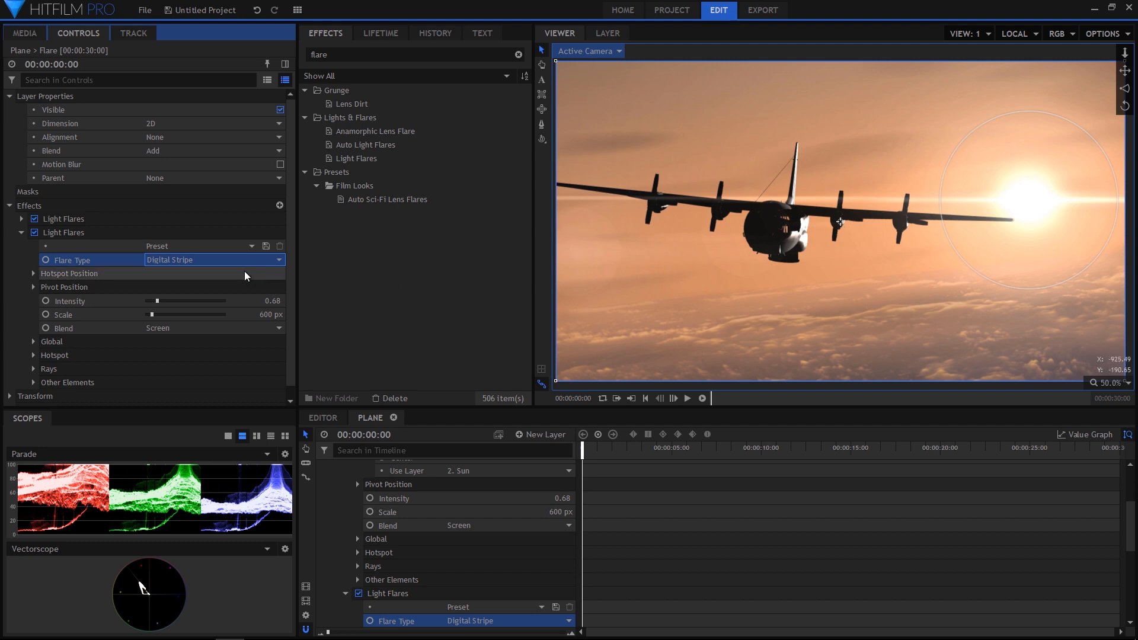
left_click_drag(270, 299, 245, 300)
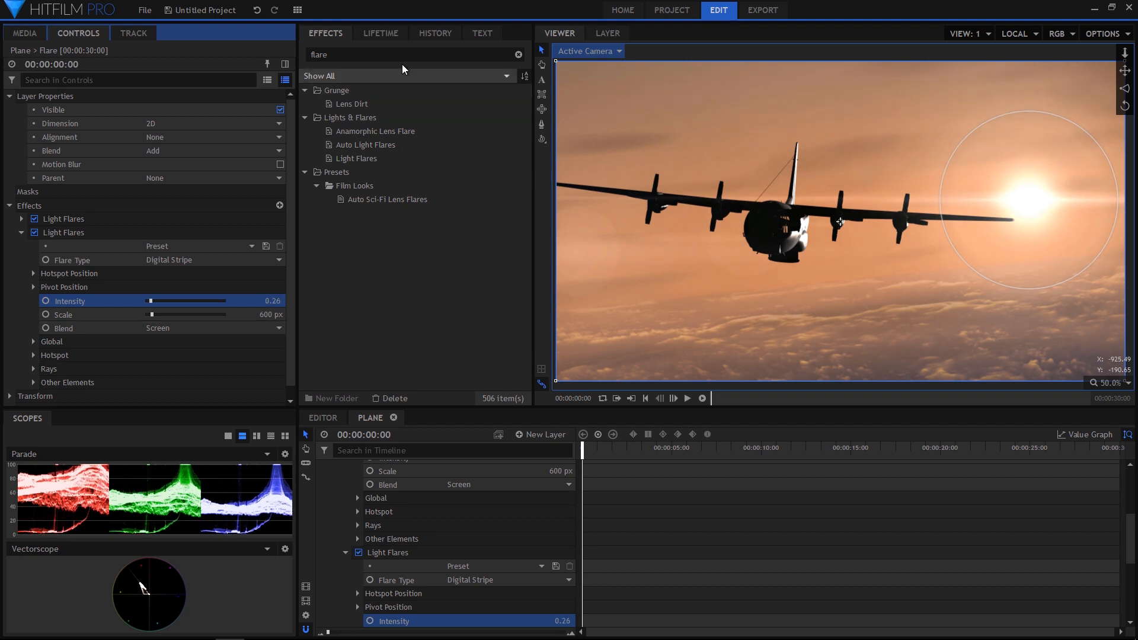
Search the effects for dirt and apply Lens Dirt to the Flare layer
double_click(351, 54)
type("dirt")
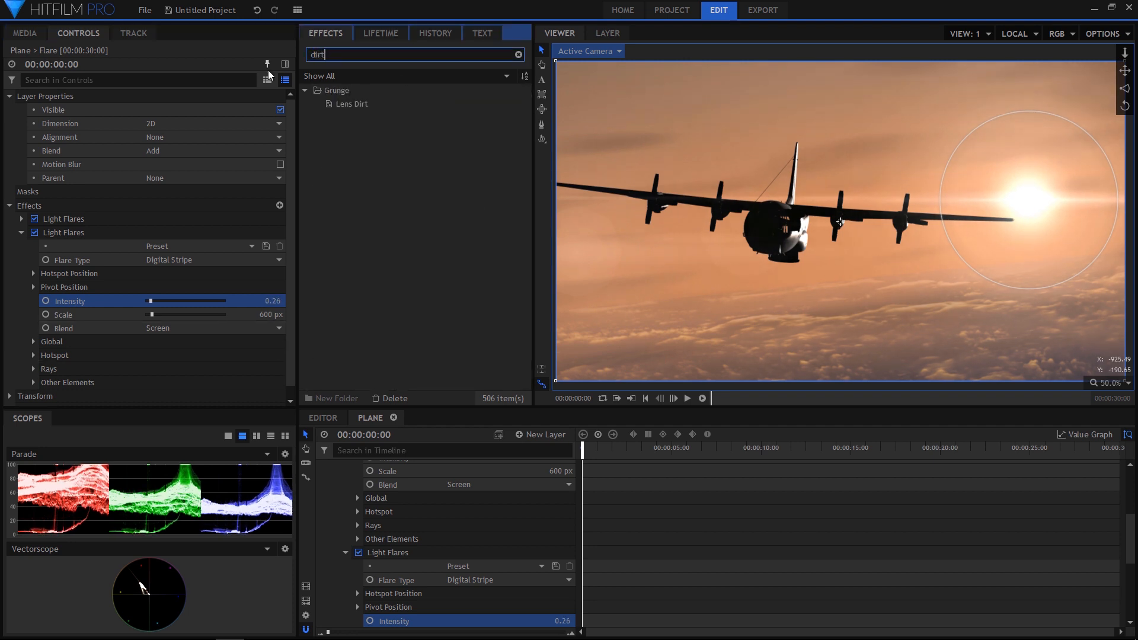
key("Down")
left_click_drag(75, 189, 70, 197)
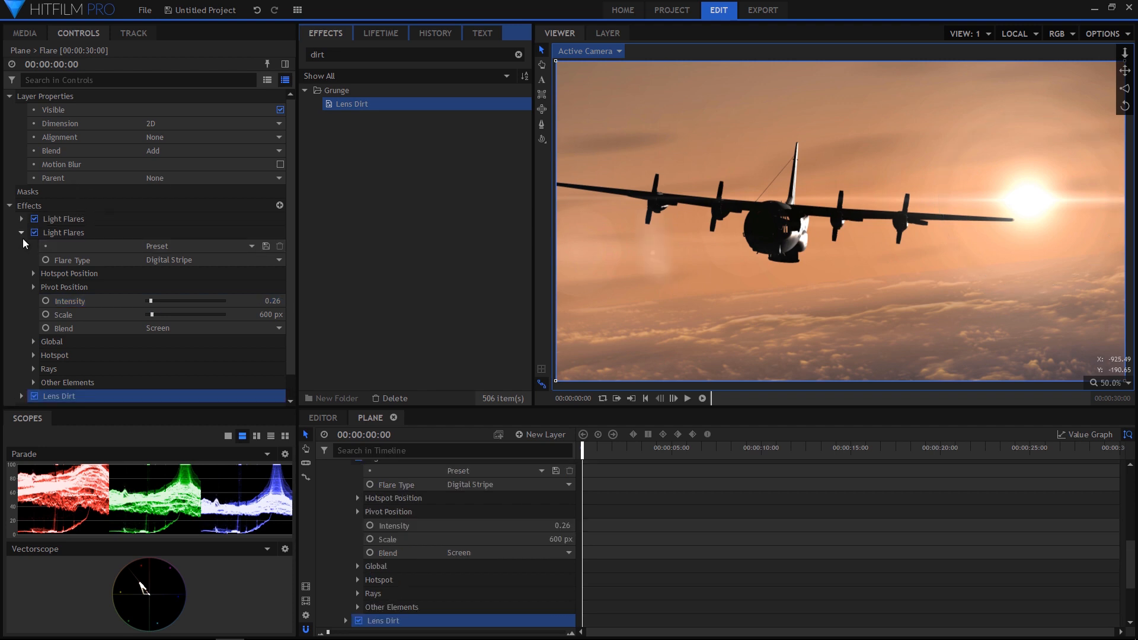
Set the Lens Dirt threshold to 0.07 and its blur to 320
left_click(22, 233)
left_click(21, 233)
left_click(21, 233)
left_click(21, 246)
left_click(205, 301)
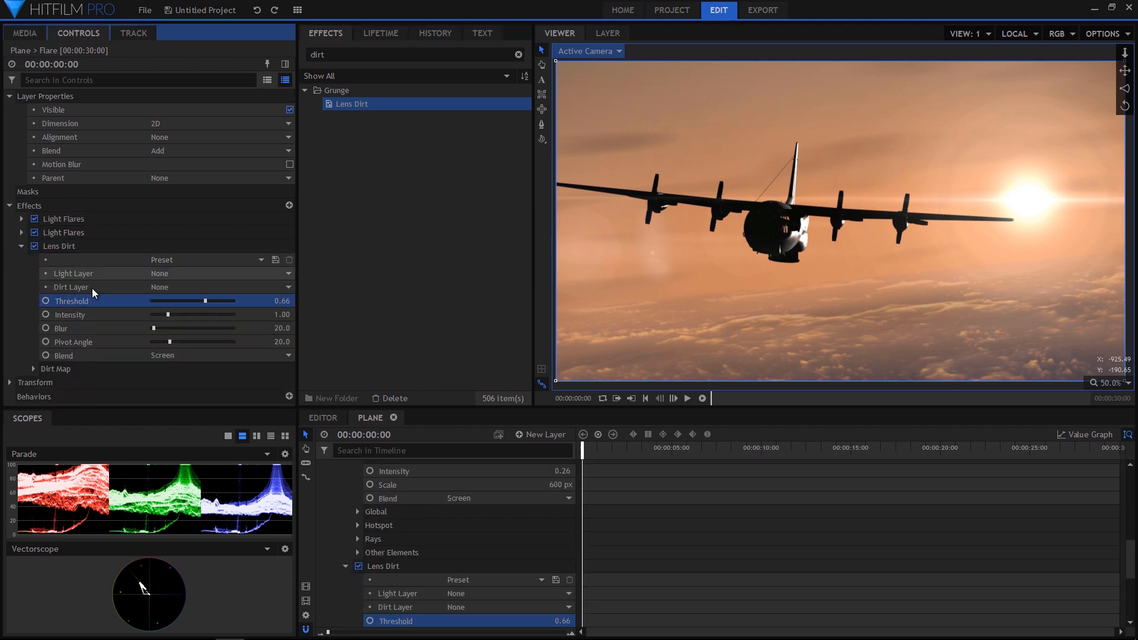
left_click_drag(191, 303, 177, 339)
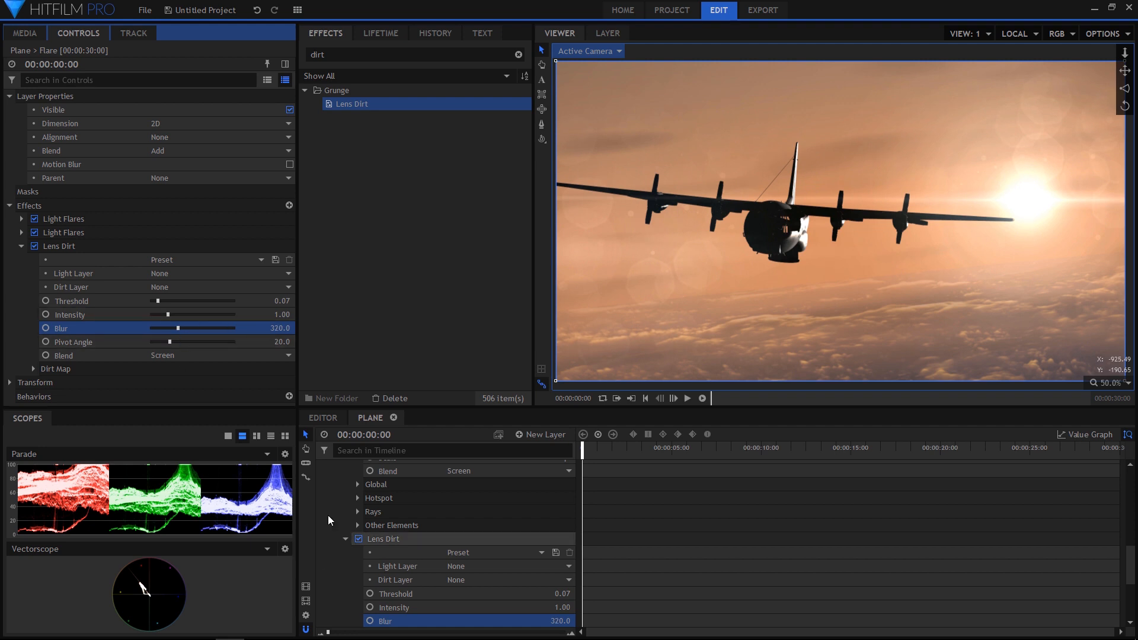
Search the effects for blur and apply Blur to the Flare layer with a radius of 2 px
left_click(519, 55)
type("blur")
left_click_drag(405, 174, 180, 183)
left_click(22, 247)
left_click(21, 259)
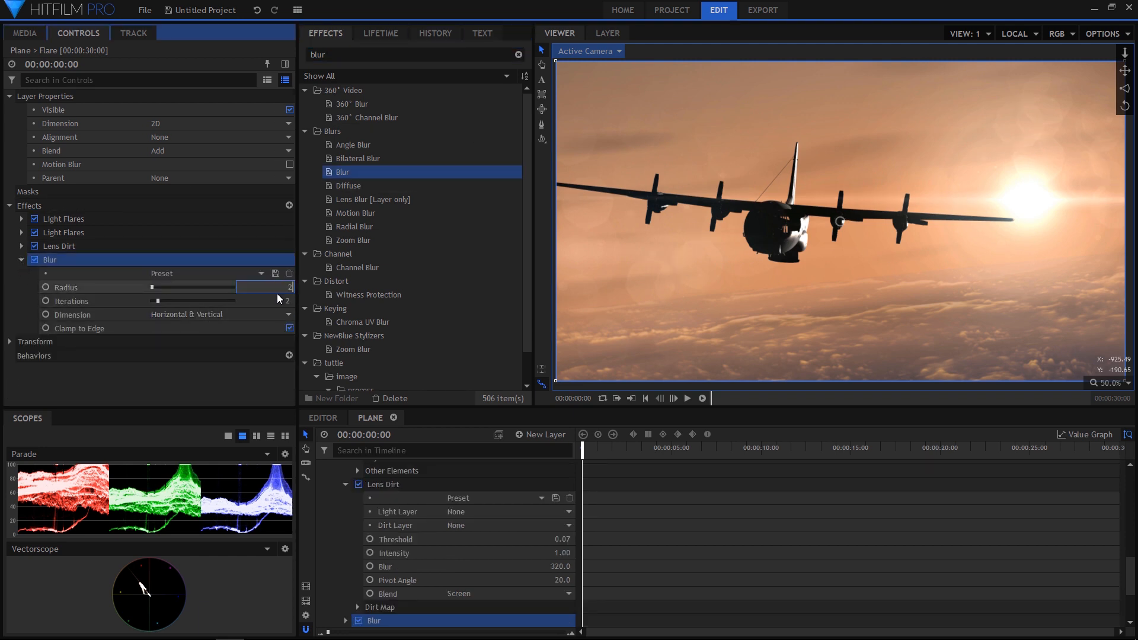
type("2")
key("Return")
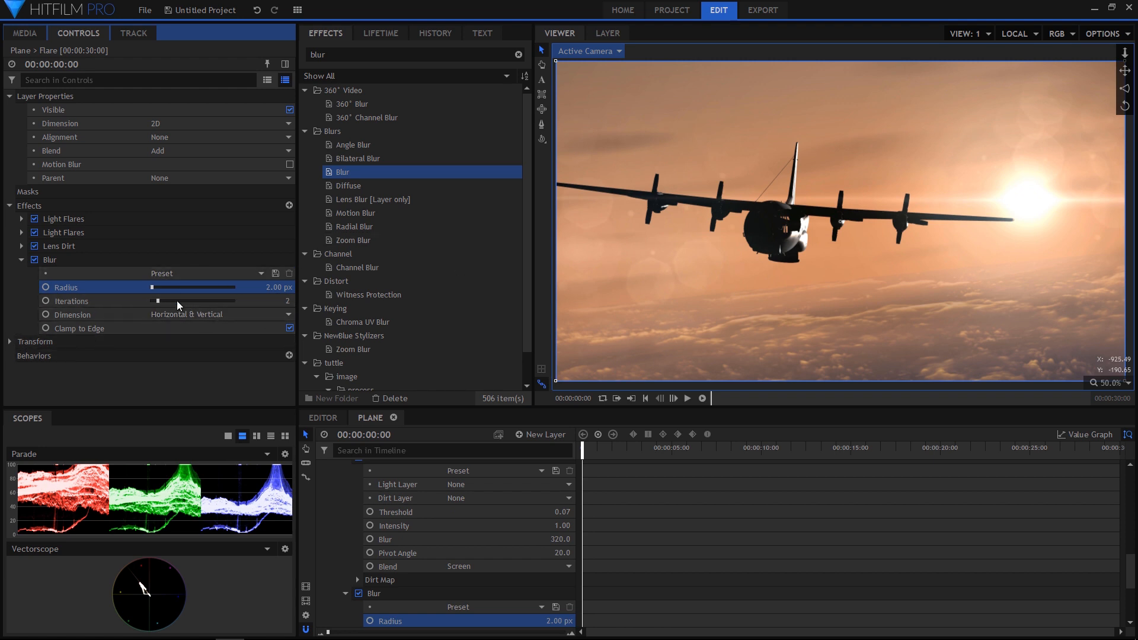
Apply Blur to the Plane.obj model layer with a radius of 0.5 px
left_click(443, 509)
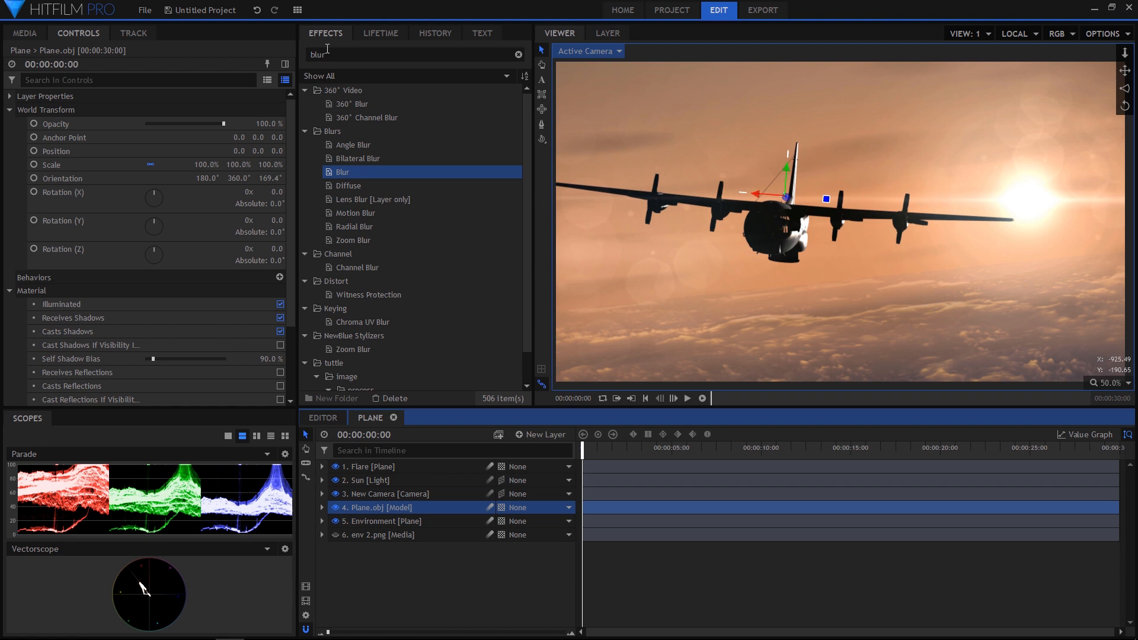
left_click_drag(368, 172, 112, 241)
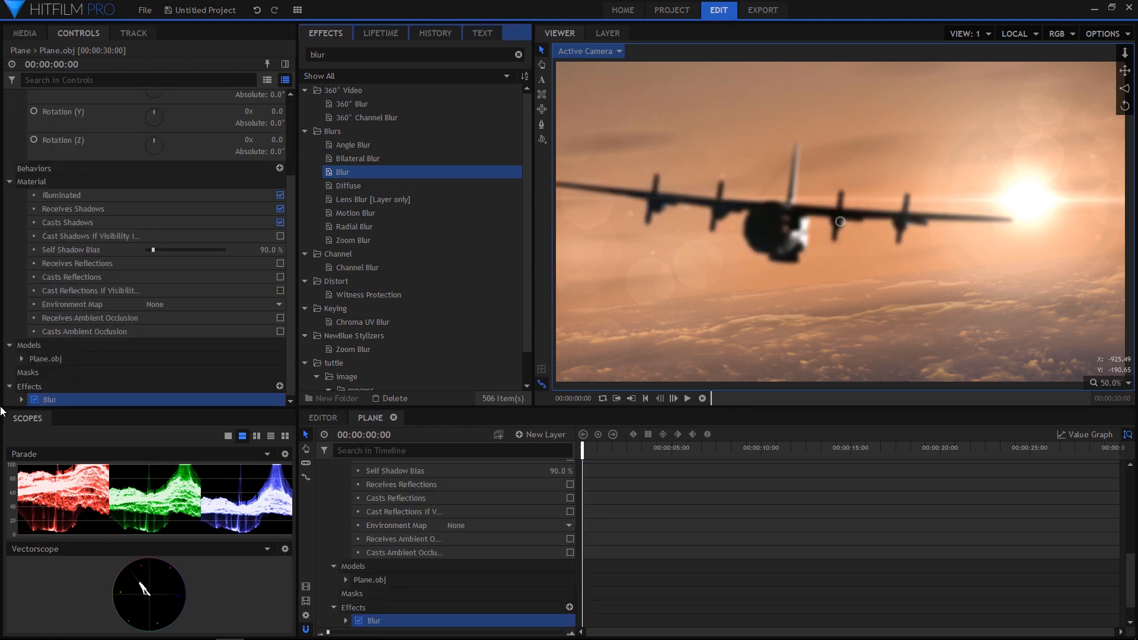
left_click(22, 401)
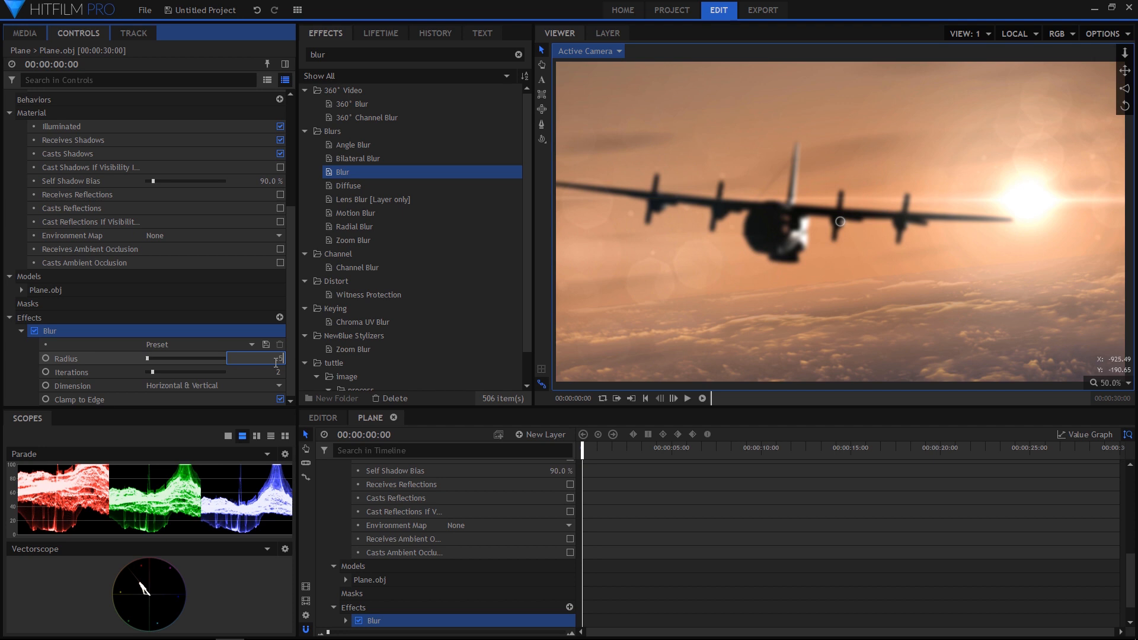
key("Return")
Compare the aircraft's edges up close with its Blur effect off and on
scroll(825, 233, "up", 3)
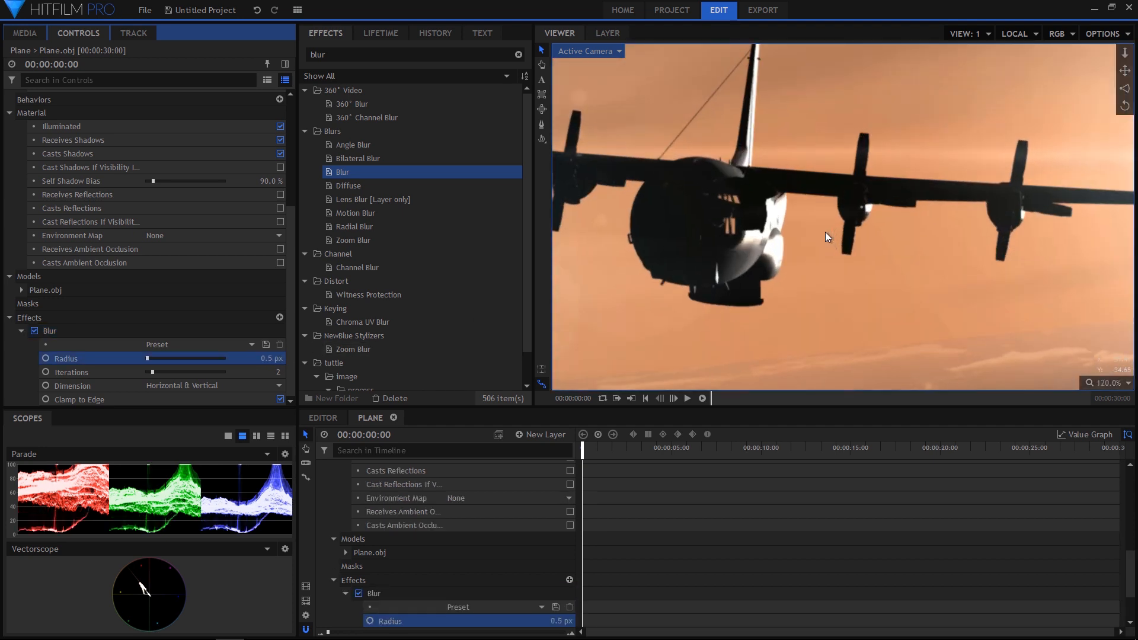
scroll(825, 232, "up", 4)
left_click_drag(683, 162, 732, 188)
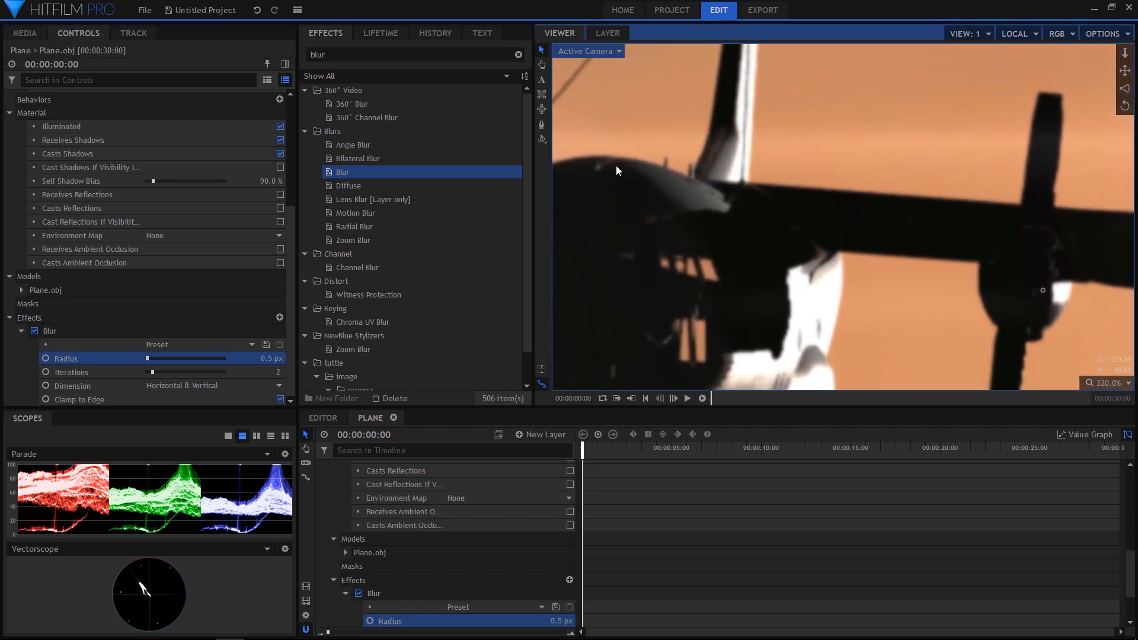
left_click_drag(616, 167, 674, 192)
left_click(34, 333)
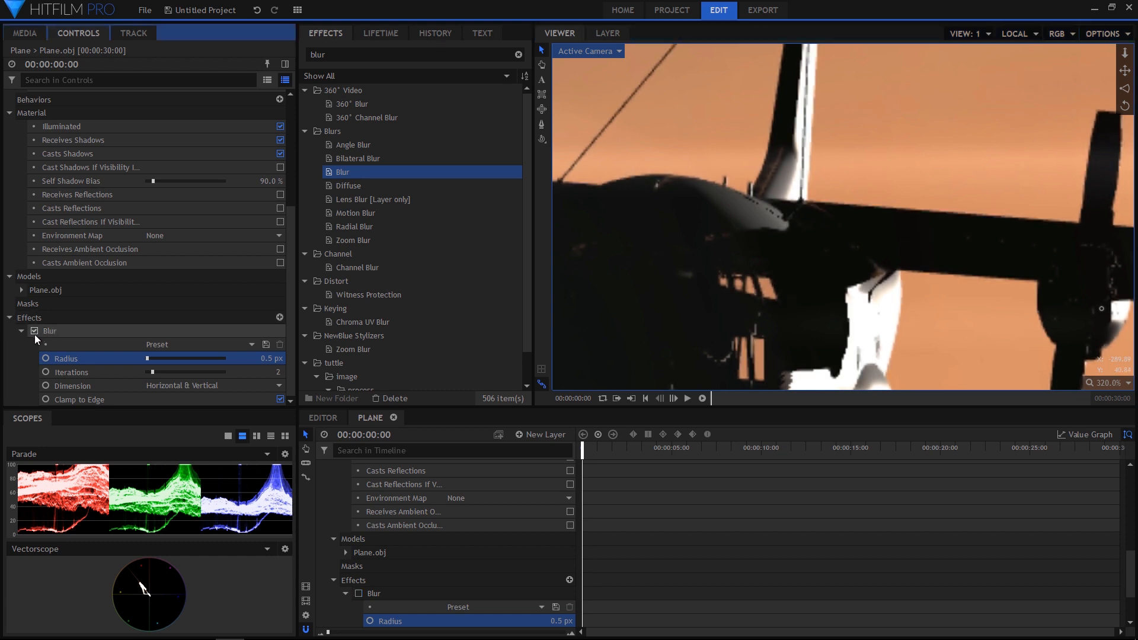
scroll(711, 266, "down", 4)
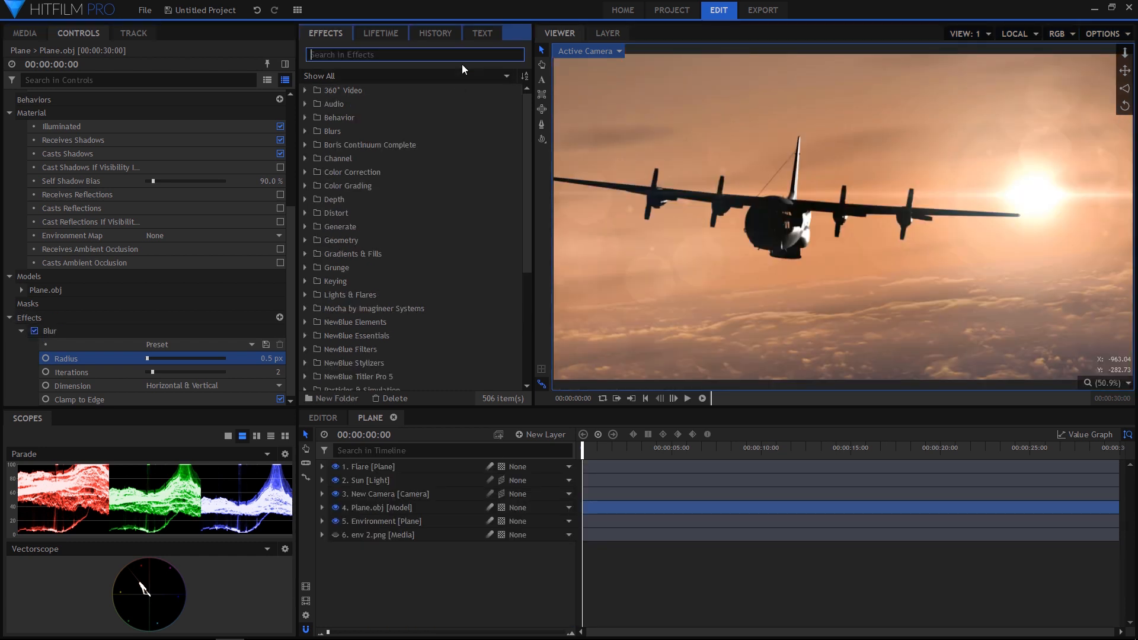
Search the effects for grad and apply Radial Gradient to the Environment layer
double_click(479, 137)
type("grad")
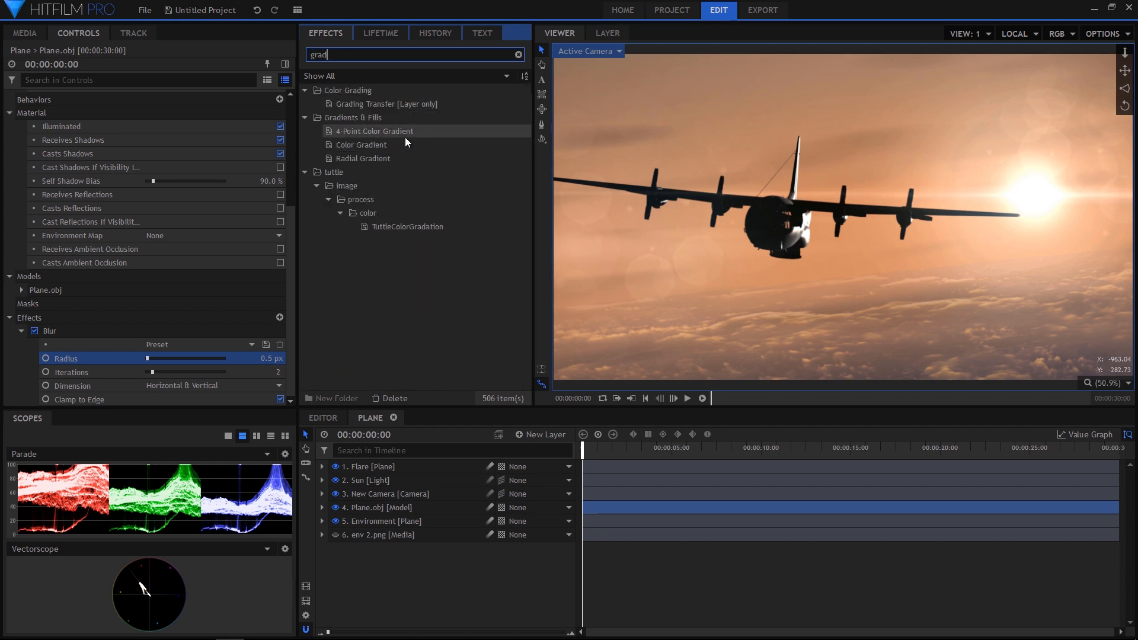
left_click(397, 156)
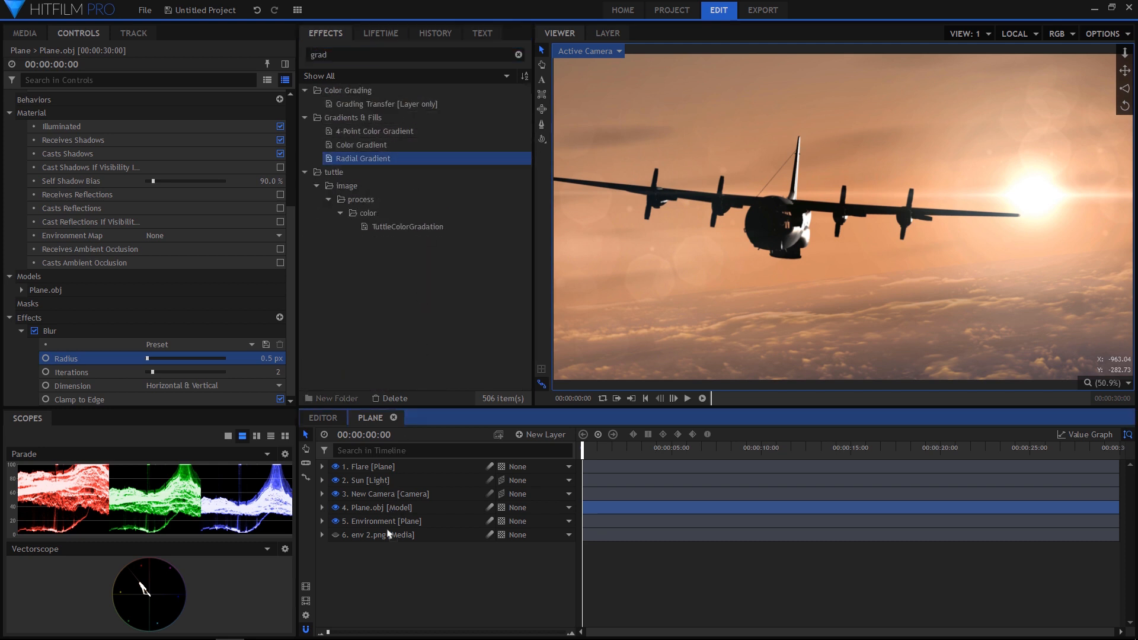
left_click_drag(399, 526, 397, 523)
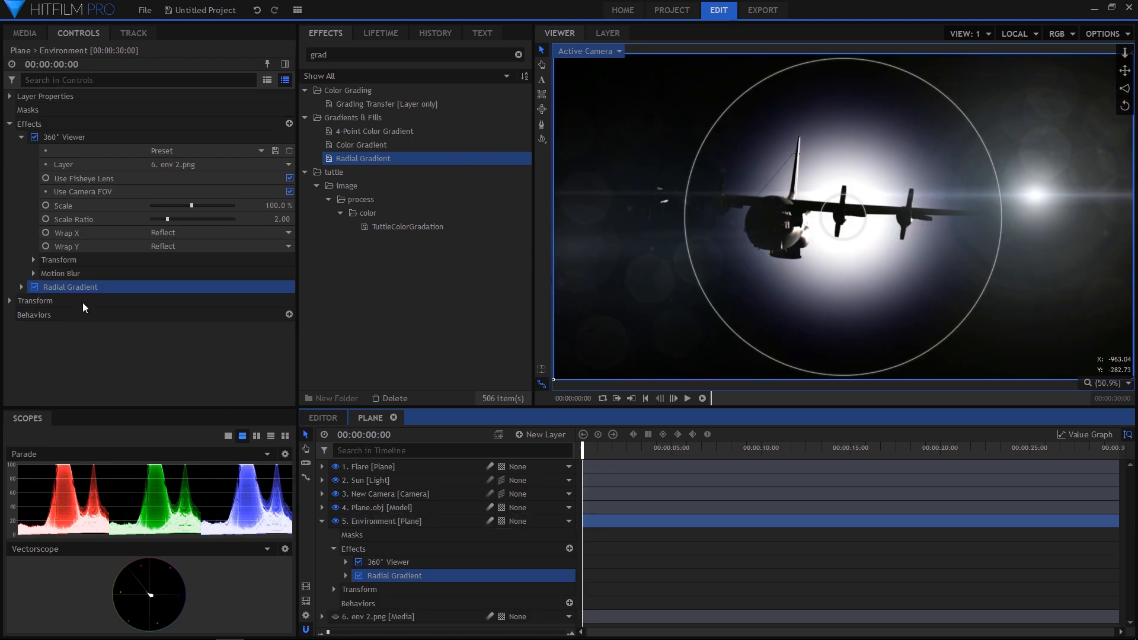
Set the Radial Gradient's blend mode to Multiply
left_click(21, 287)
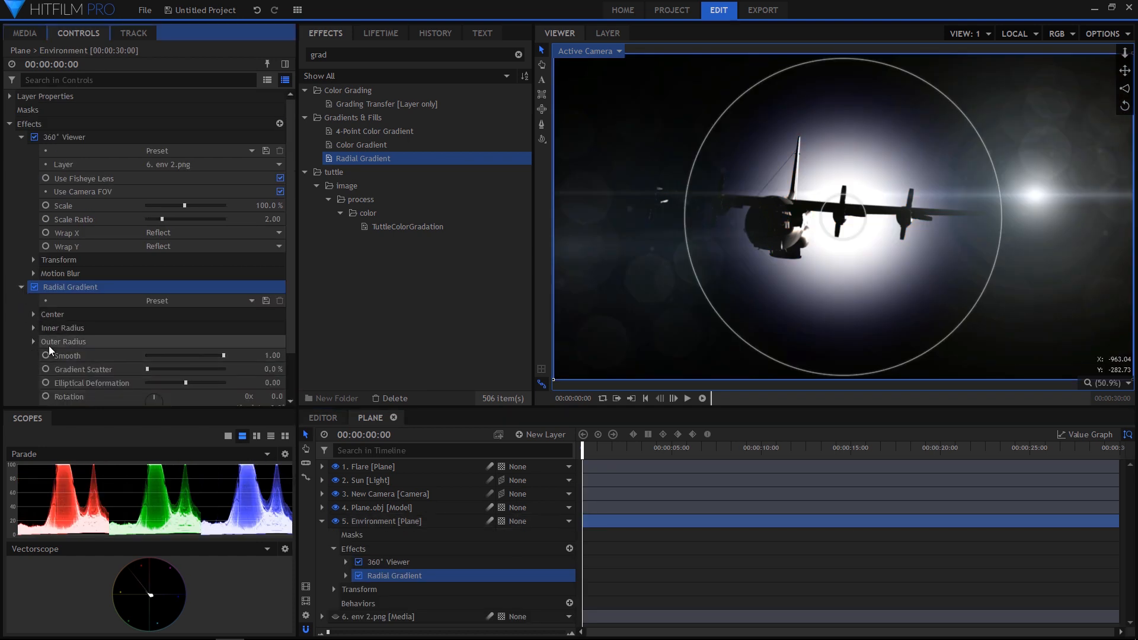
scroll(49, 342, "down", 2)
left_click(172, 372)
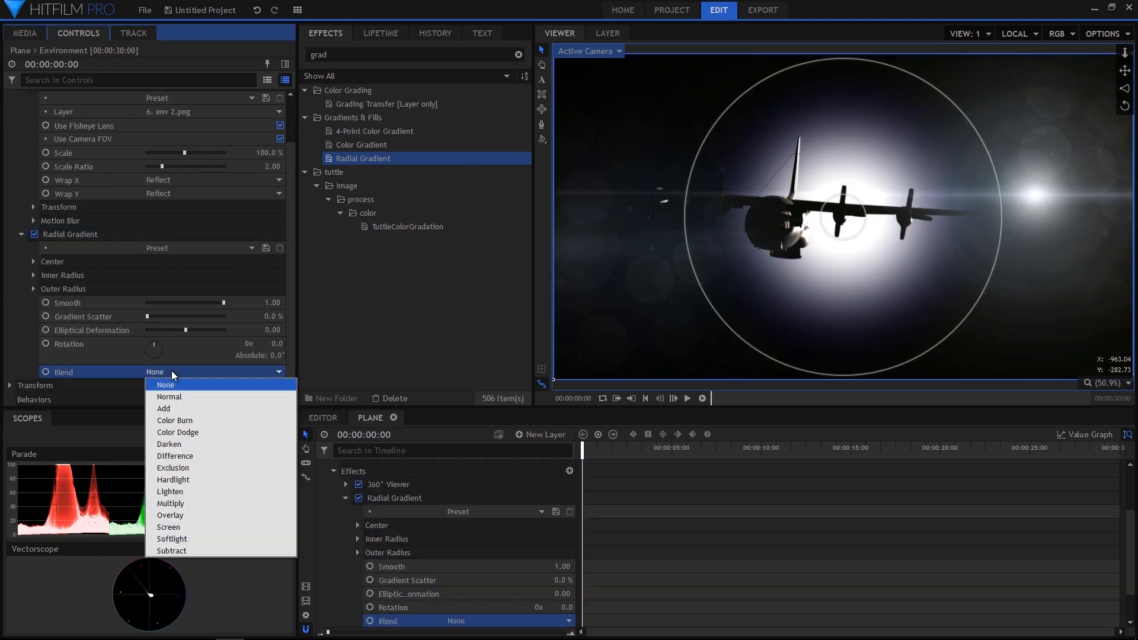
left_click(202, 504)
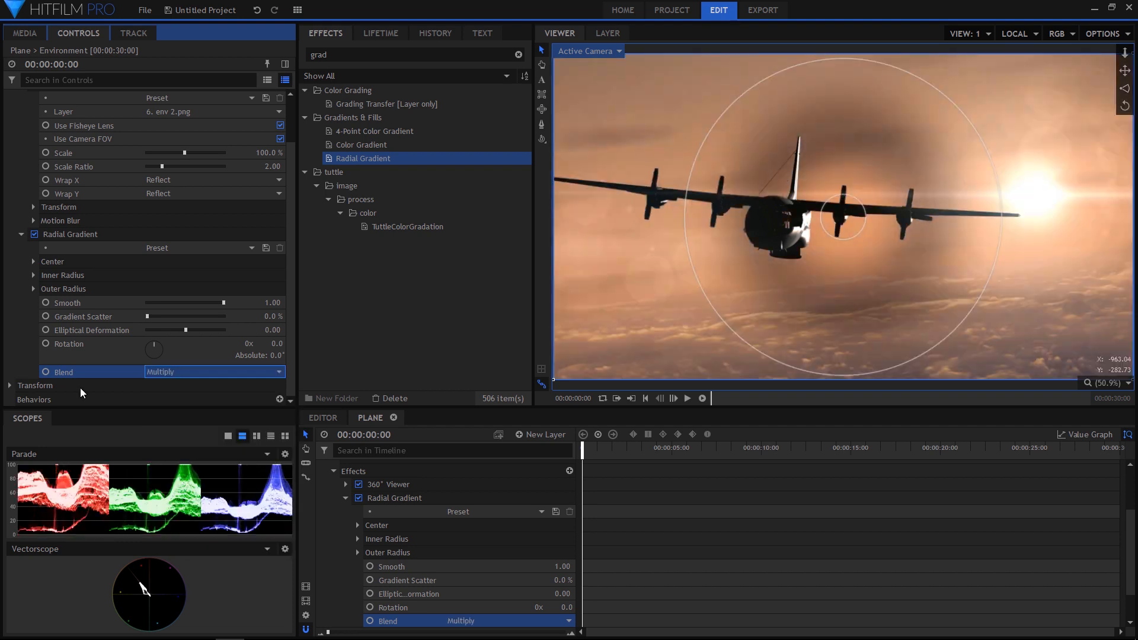
Set the Radial Gradient's outer radius to full opacity 1.00 and its outer colour to black
left_click(33, 275)
left_click(33, 330)
left_click_drag(158, 370, 262, 382)
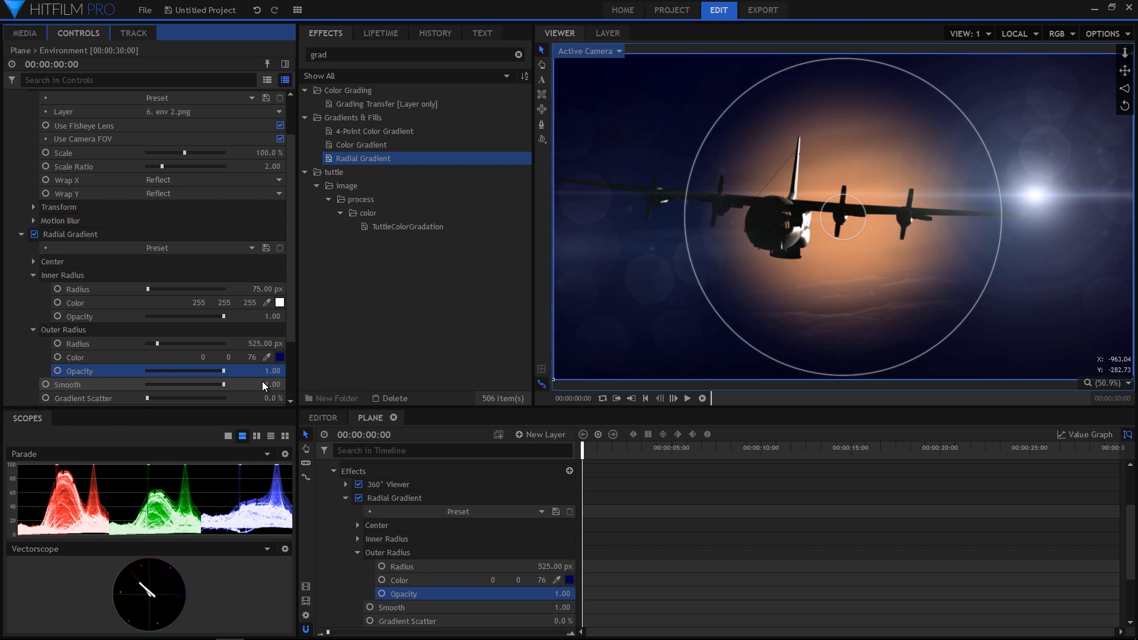
left_click(280, 358)
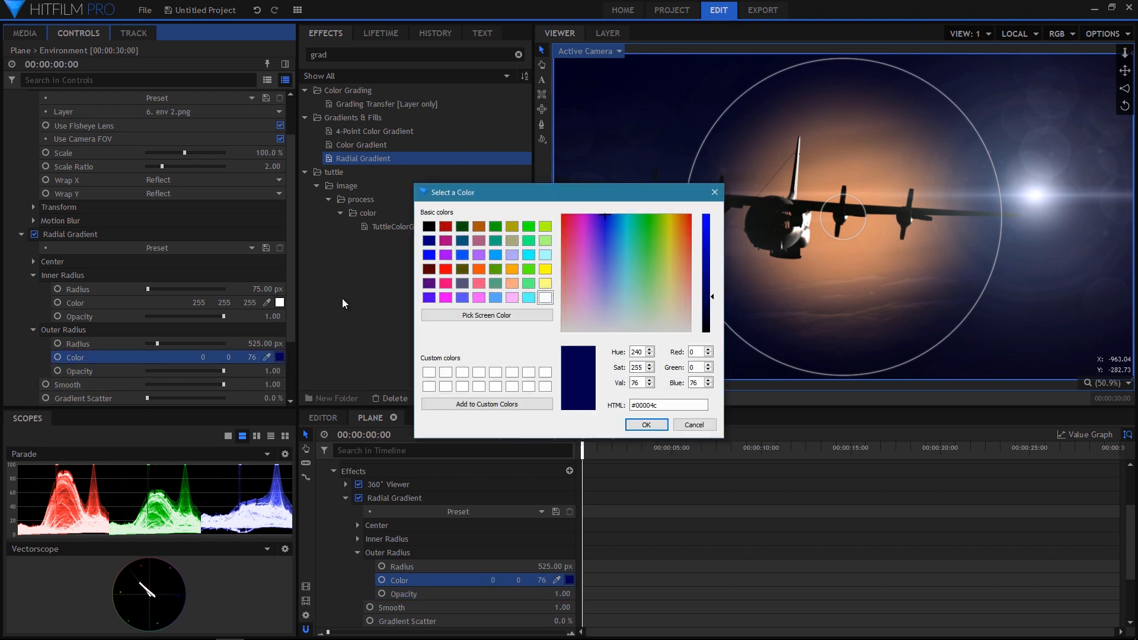
left_click(429, 227)
left_click(645, 426)
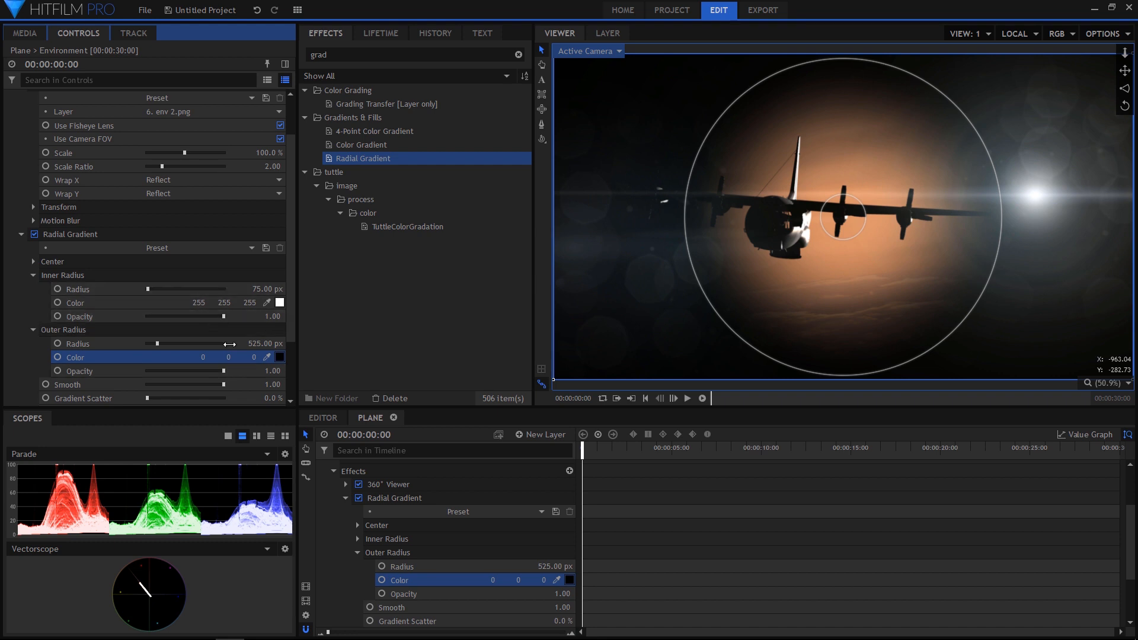
Resize the Radial Gradient in the viewer to an inner radius of about 182 px and an outer radius of about 956 px
left_click_drag(709, 304, 643, 354)
left_click_drag(828, 231, 806, 262)
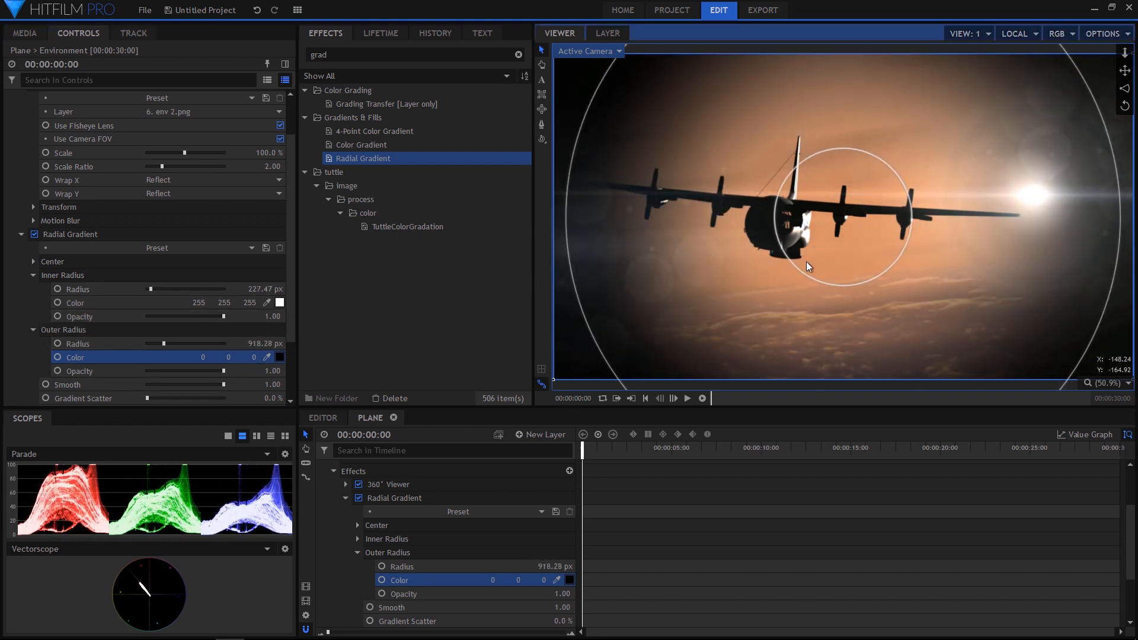
left_click_drag(599, 349, 584, 358)
Attach the Radial Gradient's center to the Sun layer
left_click(33, 262)
left_click(185, 287)
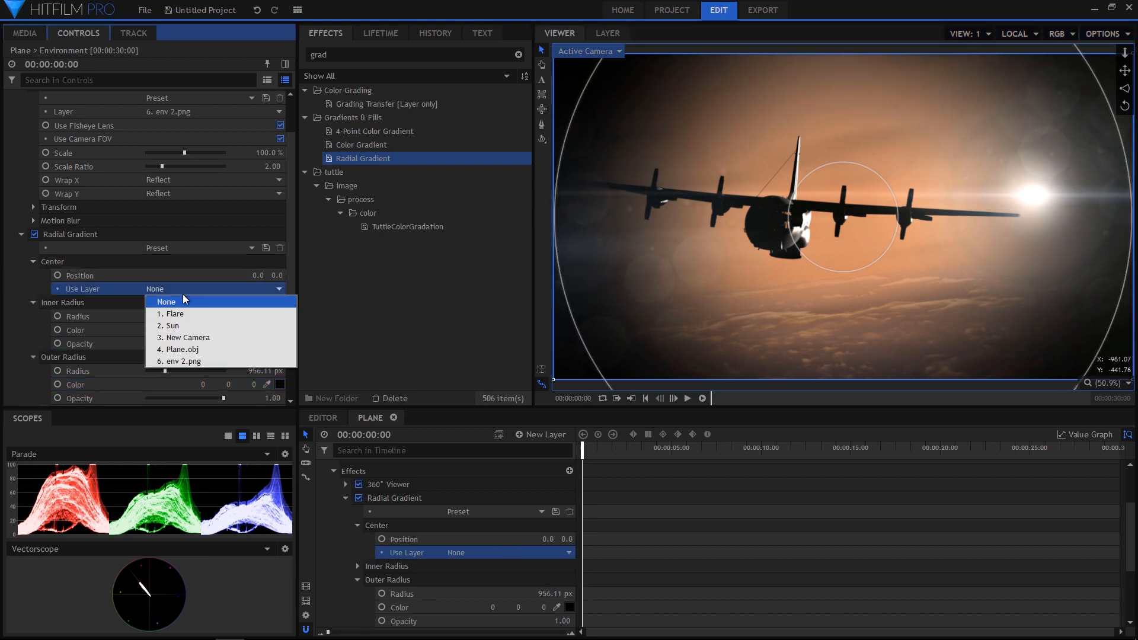
left_click(213, 333)
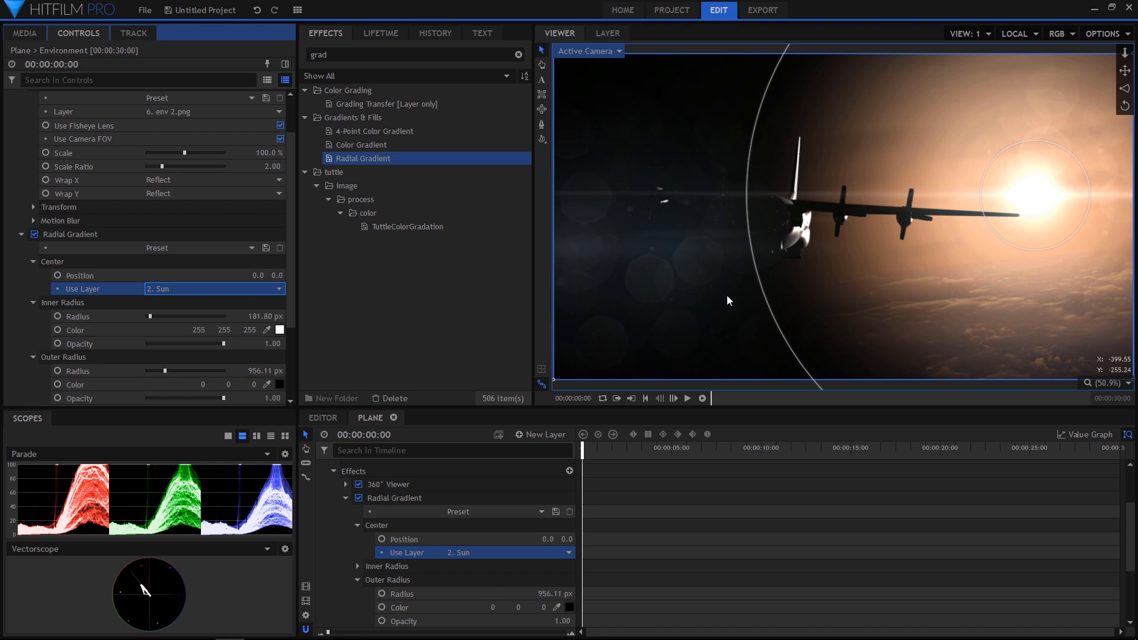
Enlarge the Radial Gradient's outer radius to about 2440 px so the darkening falls off far from the sun
scroll(778, 258, "down", 3)
left_click_drag(774, 277, 568, 418)
scroll(691, 289, "up", 1)
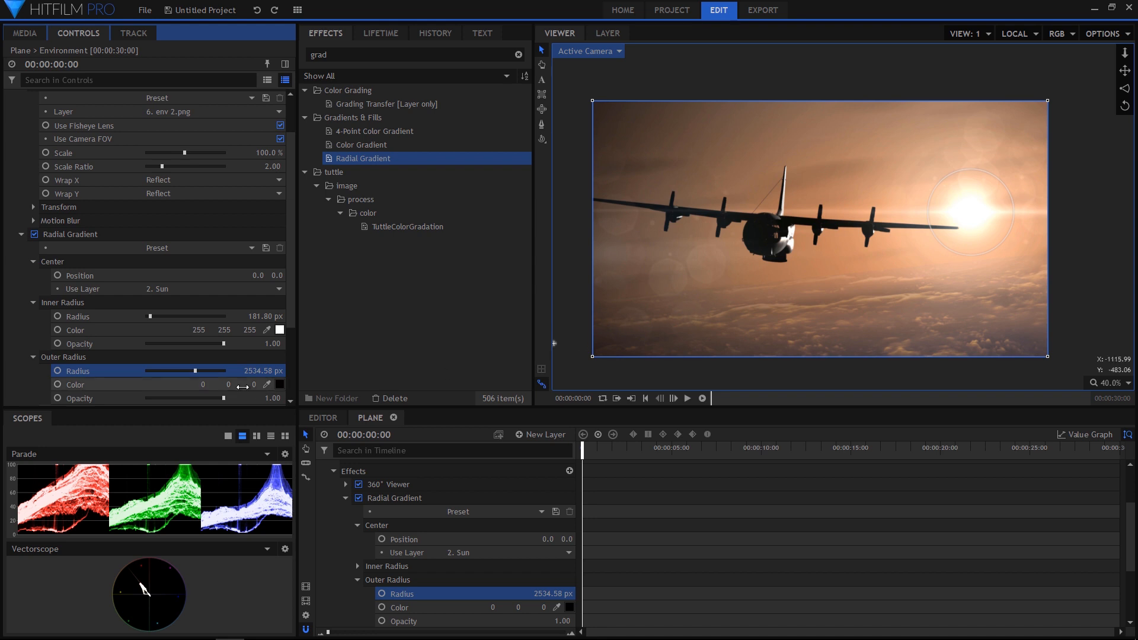
left_click_drag(193, 370, 190, 369)
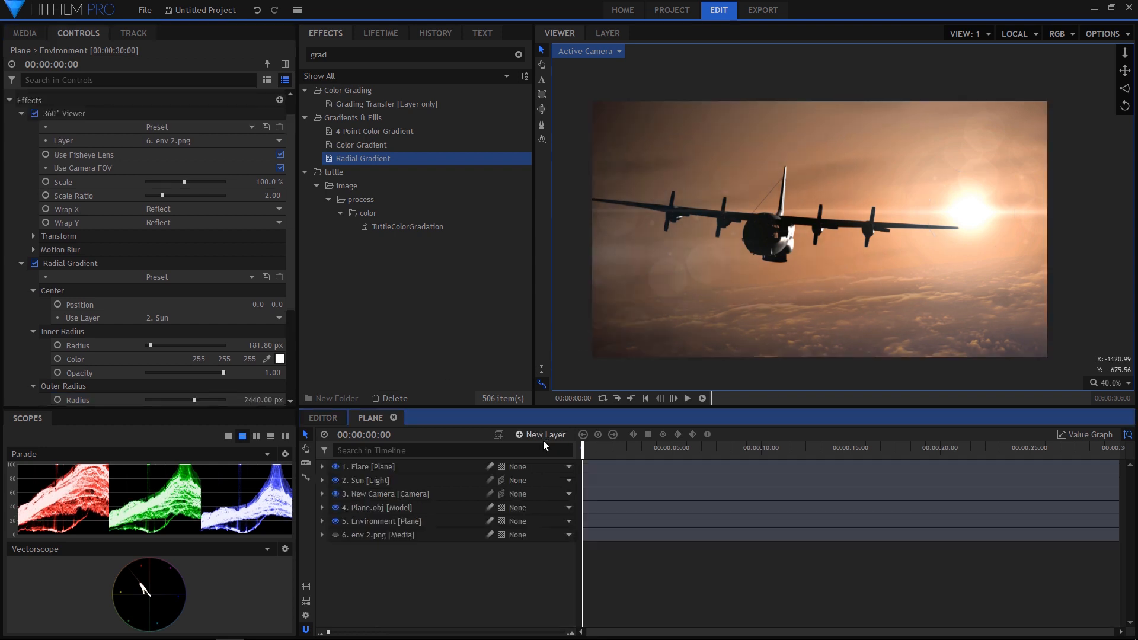
Add a new light layer named Ambient and place it directly below the Sun light in the layer stack
left_click(543, 439)
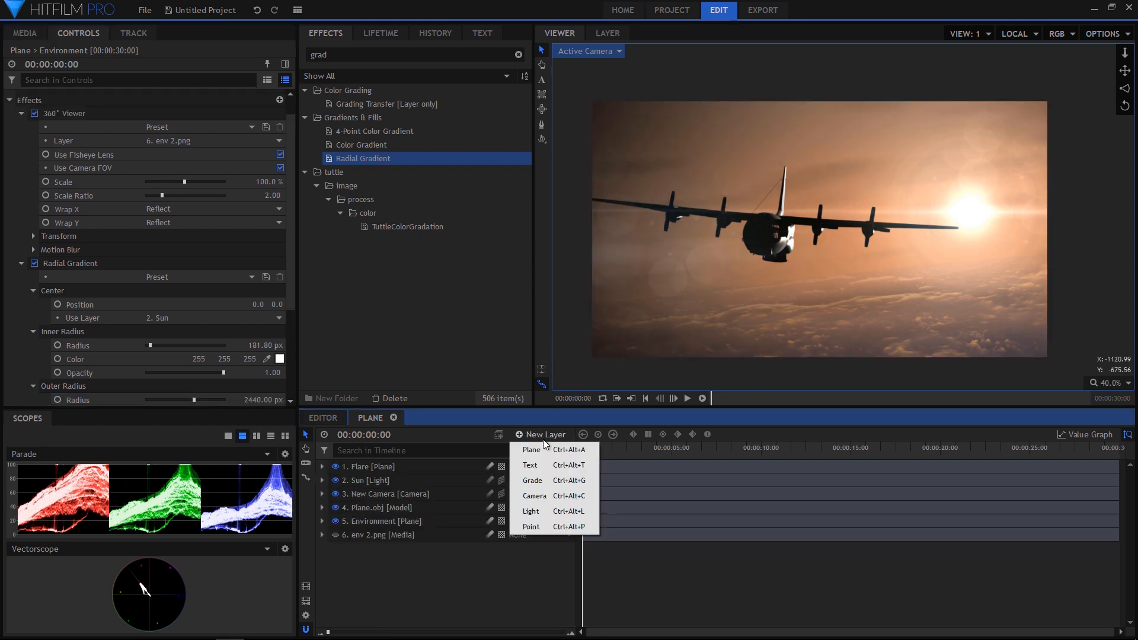
left_click(557, 513)
double_click(428, 468)
type("Ambient")
key("Return")
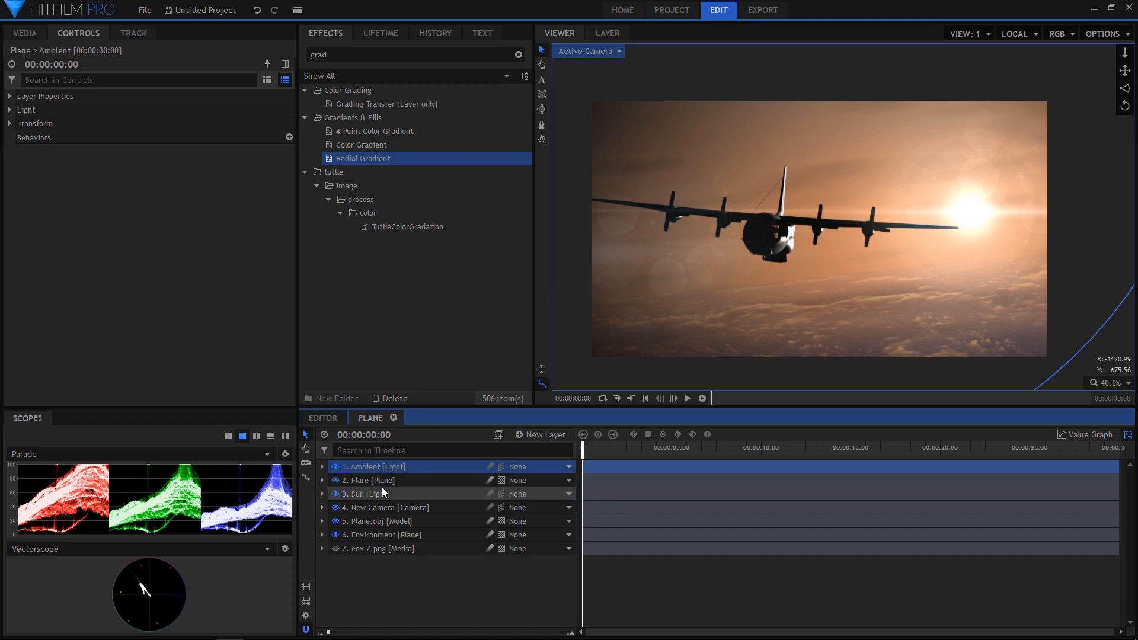
left_click_drag(413, 505, 415, 504)
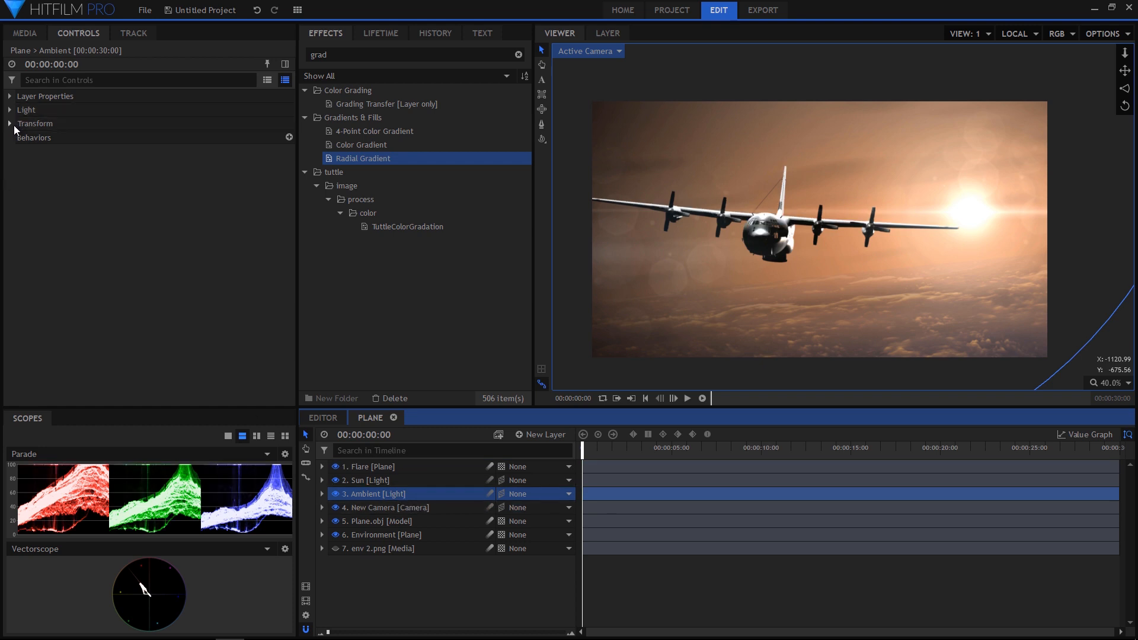
Change the new light's type to Ambient, lower its intensity to 47, and sample an orange sky colour of 180, 126, 96
left_click(9, 111)
left_click(172, 124)
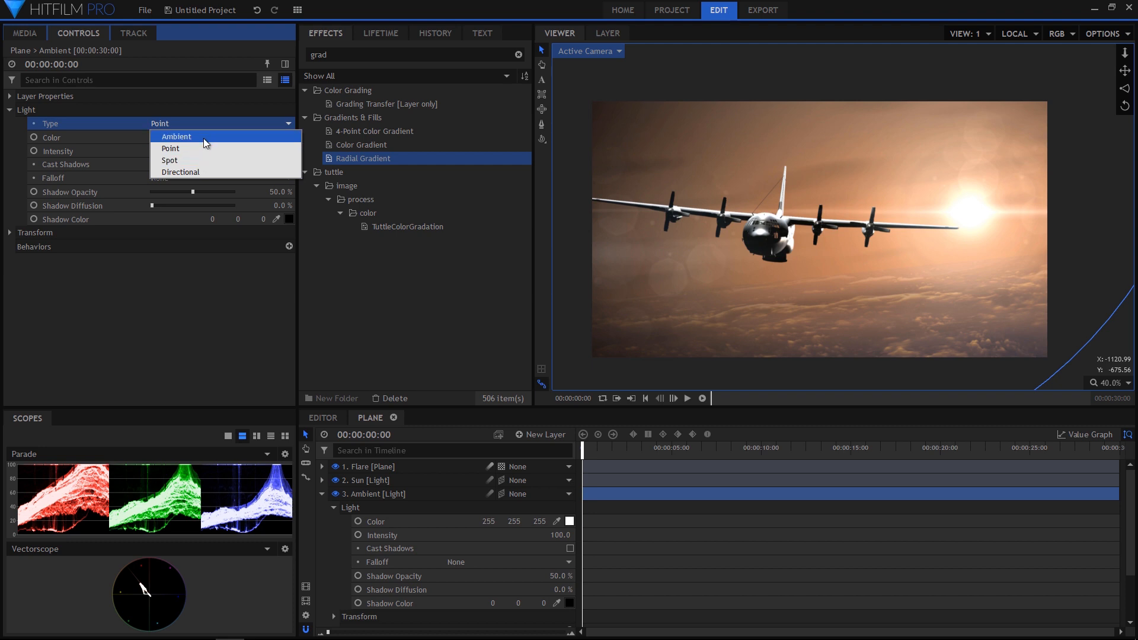
left_click(204, 137)
left_click_drag(194, 152, 189, 157)
left_click(276, 137)
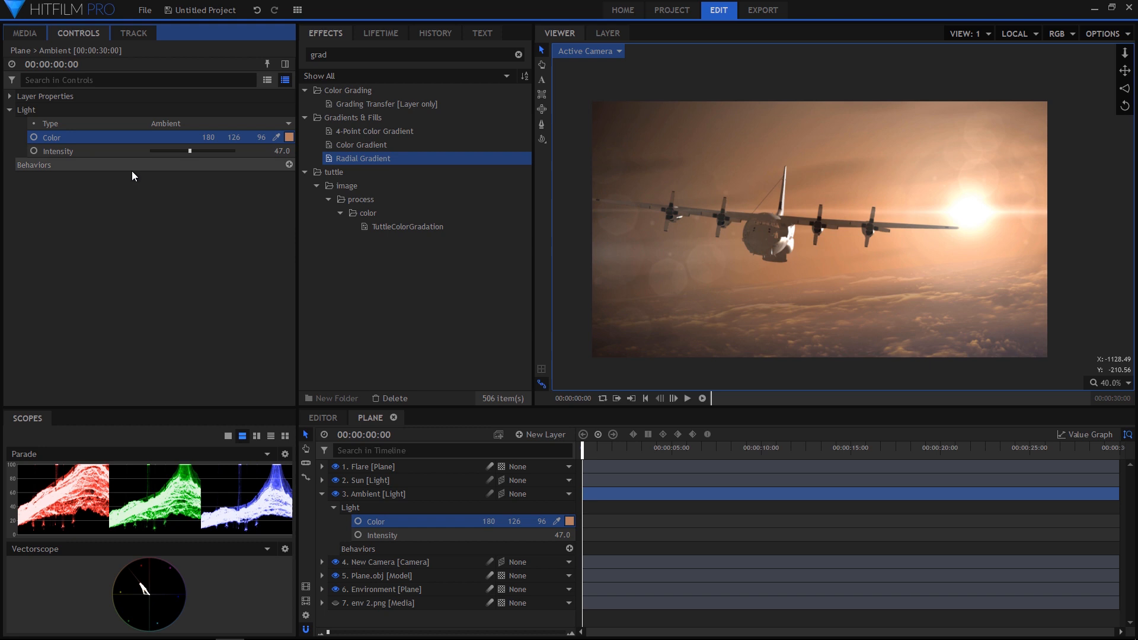
Reduce the Ambient light's intensity to 5, checking the shading on the aircraft up close
left_click_drag(172, 151, 155, 158)
scroll(709, 254, "up", 3)
scroll(909, 240, "up", 3)
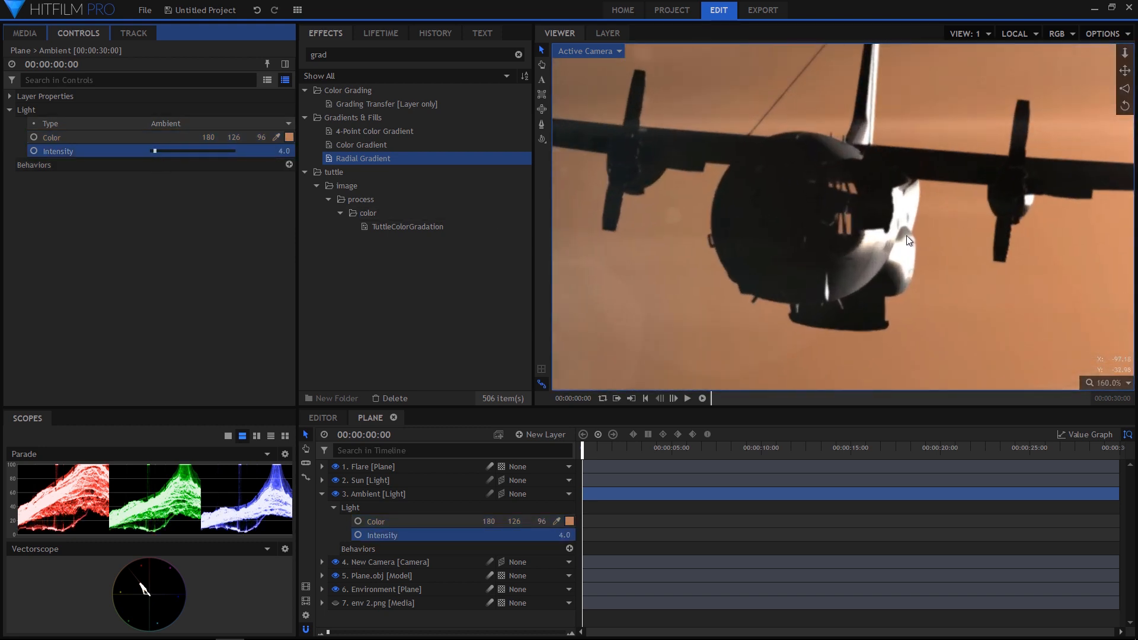
left_click_drag(287, 155, 290, 155)
scroll(659, 123, "up", 4)
scroll(698, 196, "down", 6)
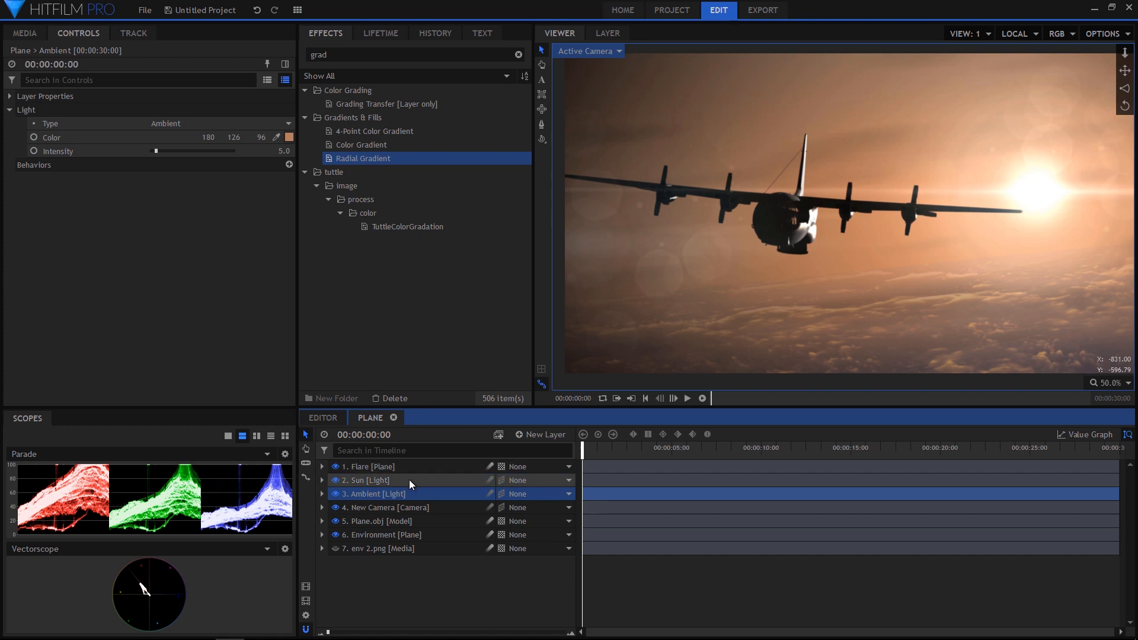
Set the Sun light's shadow opacity to 97%, judging the shadows on the fuselage up close
left_click(409, 480)
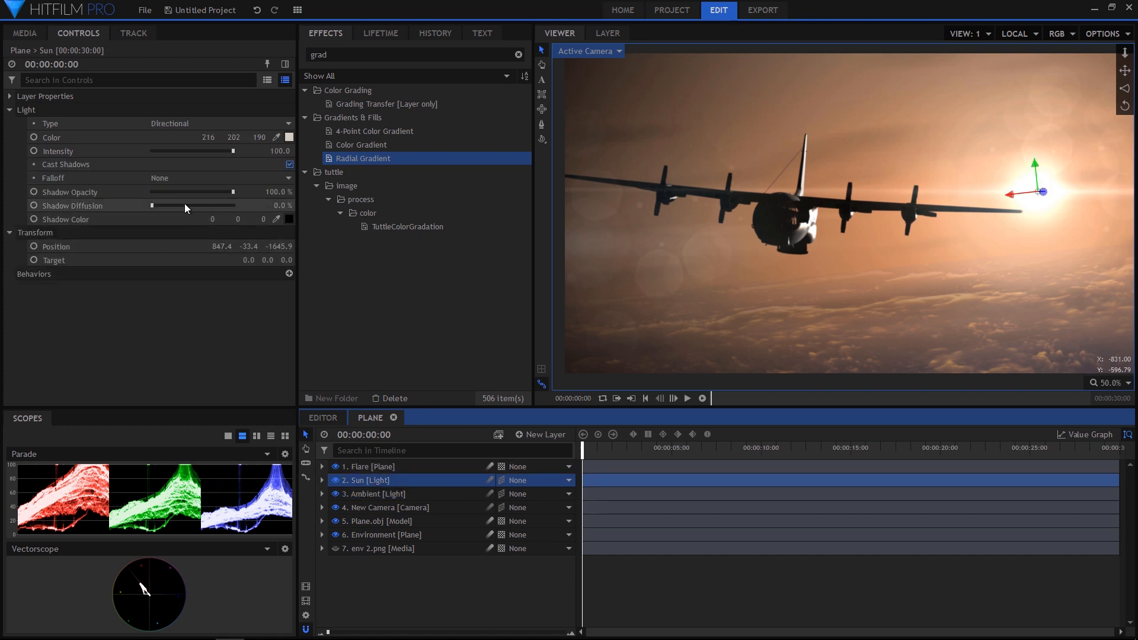
left_click(219, 192)
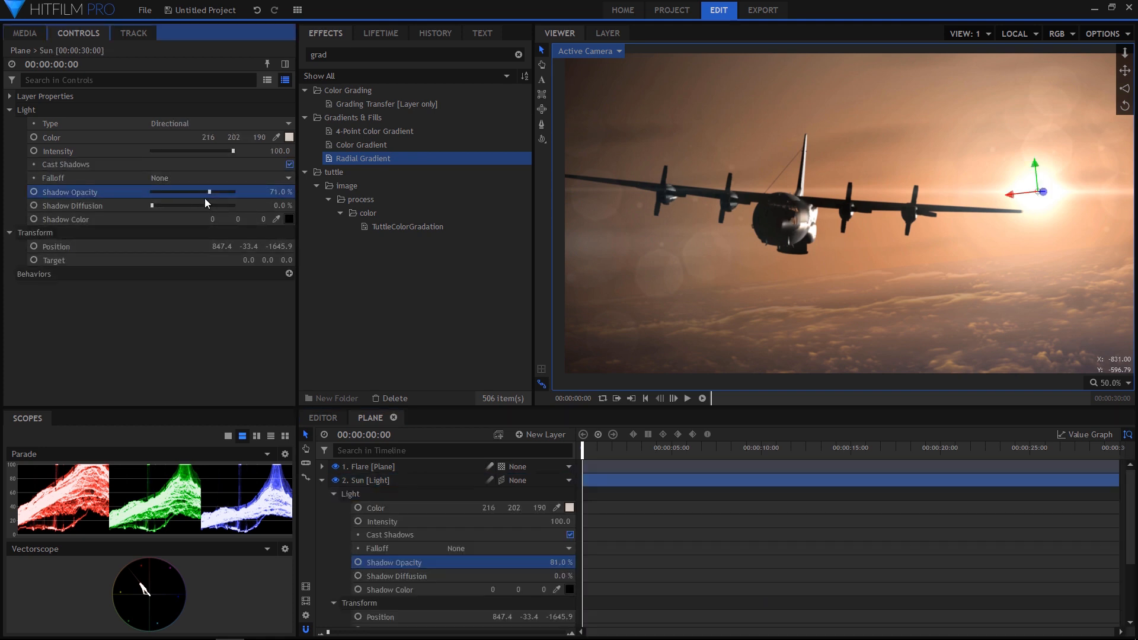
scroll(562, 232, "up", 5)
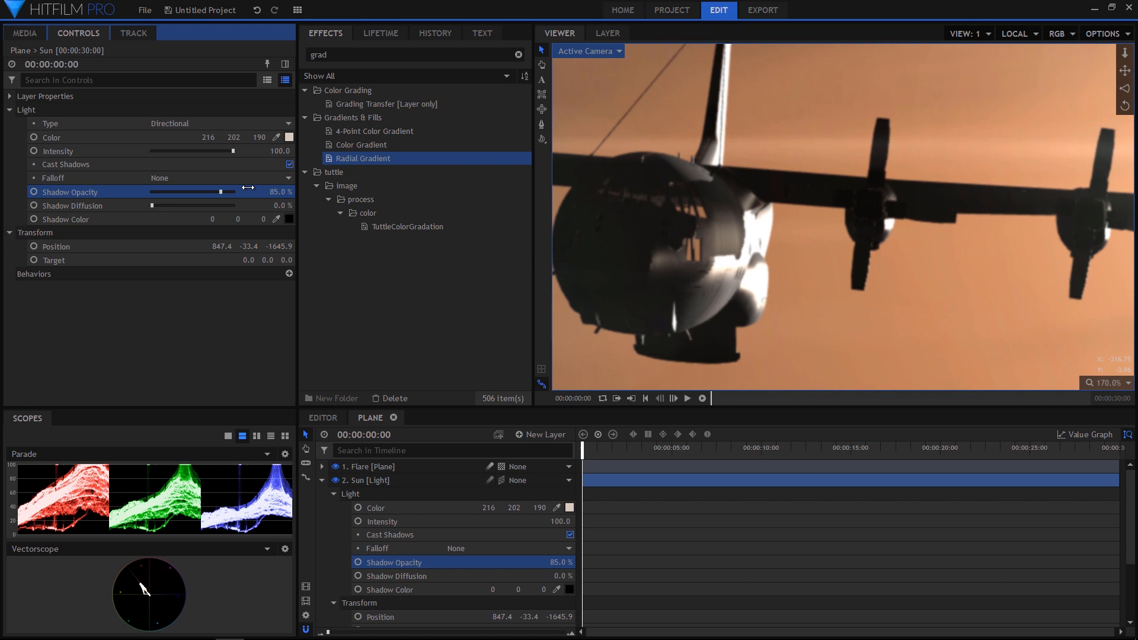
left_click_drag(233, 193, 232, 197)
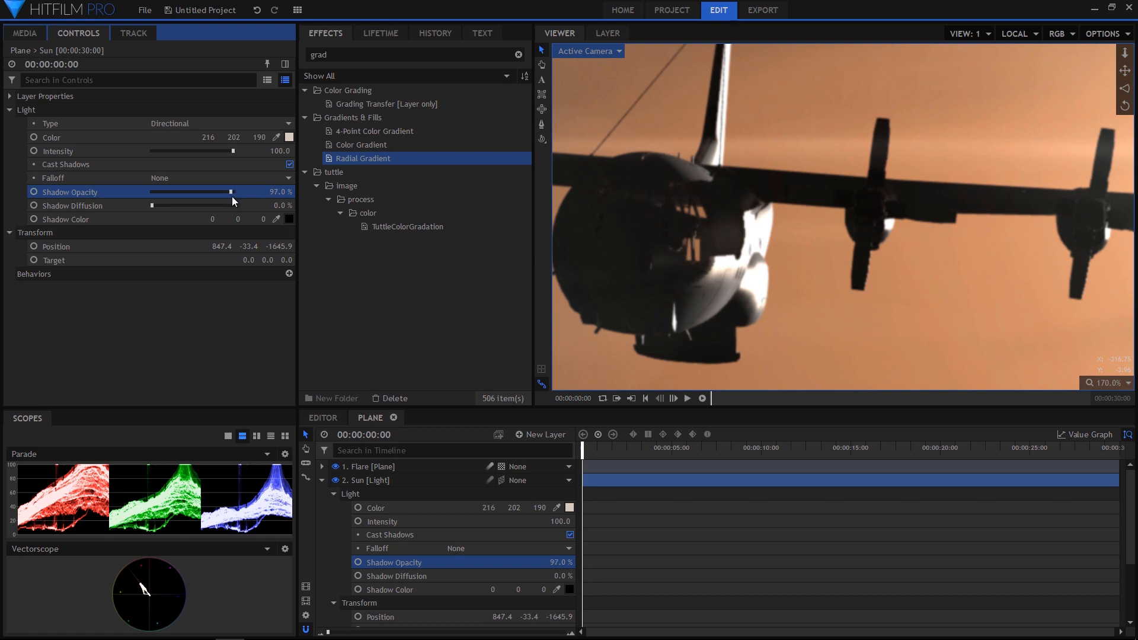
left_click_drag(232, 196, 233, 197)
scroll(657, 243, "down", 1)
scroll(657, 244, "down", 10)
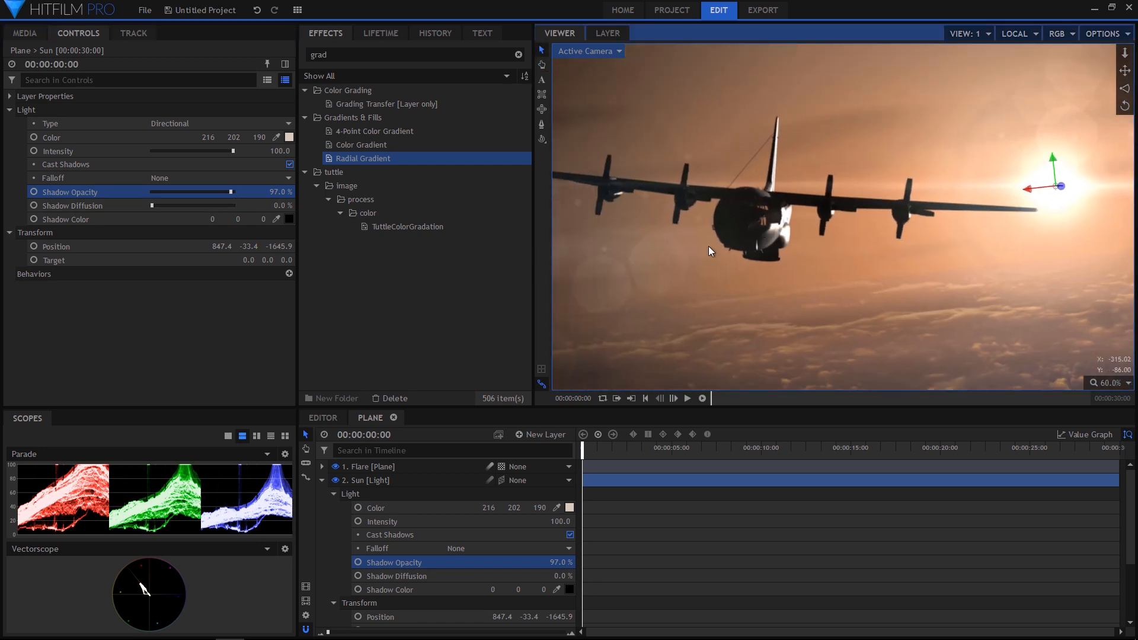
left_click(322, 480)
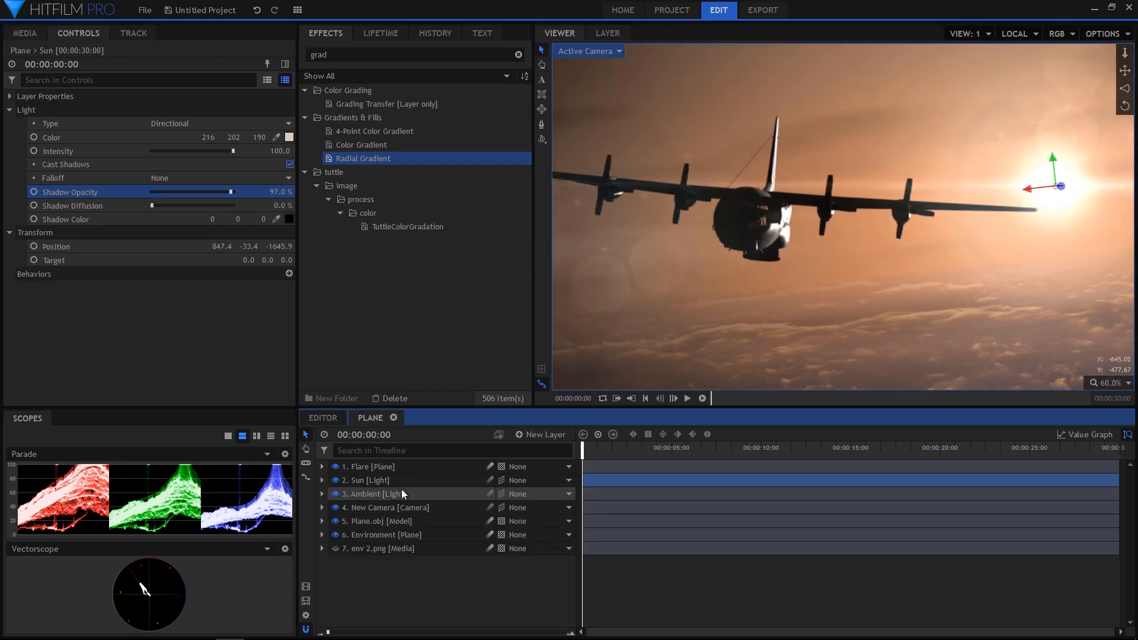
Duplicate the Sun light, place the copy just below the original, and rename it Earth Light
key("ctrl+d")
left_click_drag(383, 478, 383, 497)
double_click(383, 497)
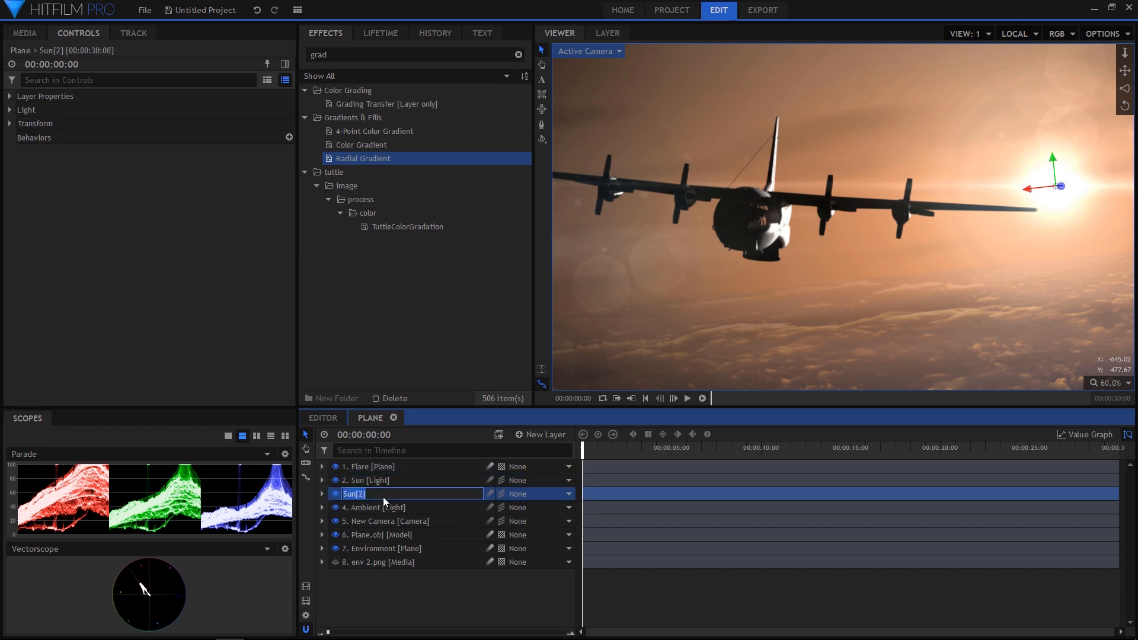
type("E")
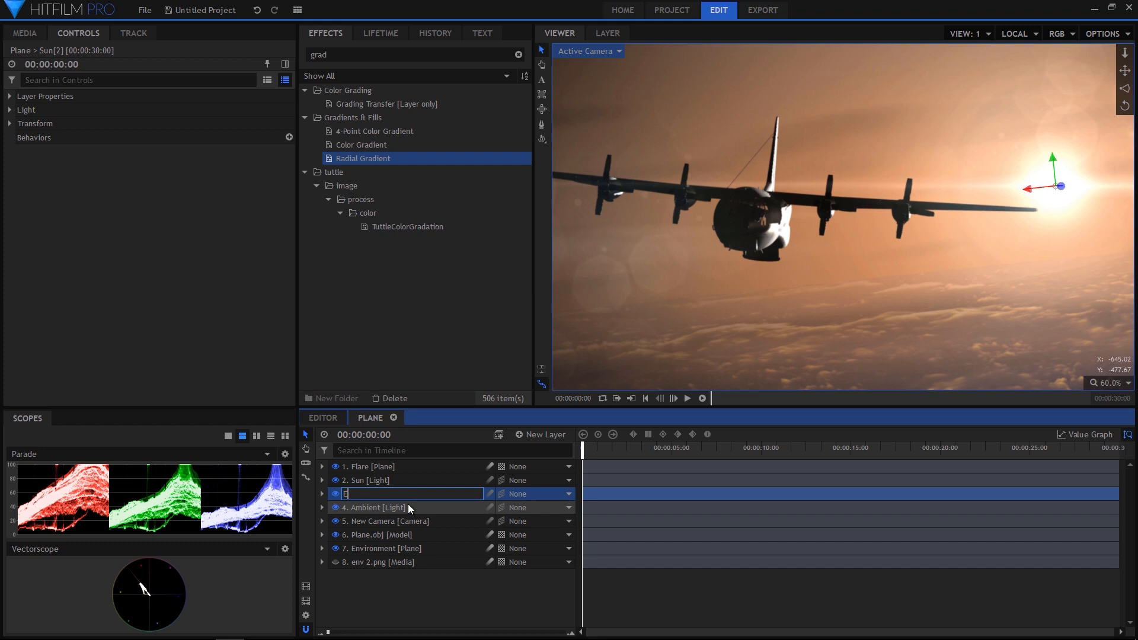
type("arth Light")
key("Return")
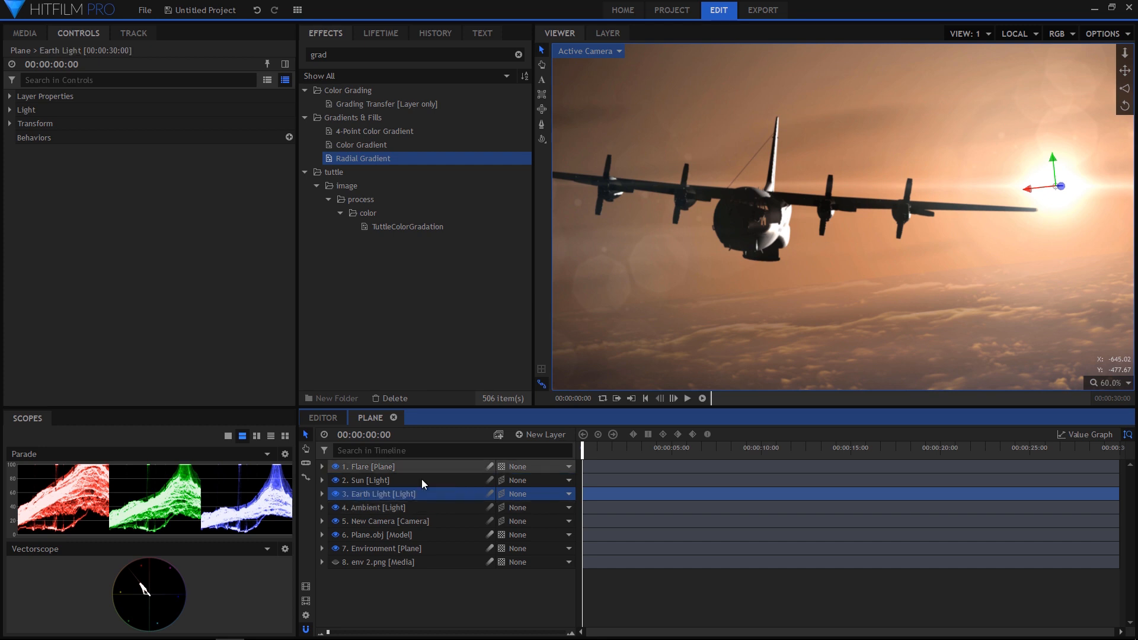
Set the Earth Light's position to 0, 0, 0 and move it straight down beneath the aircraft to about -279 in Y
left_click(11, 123)
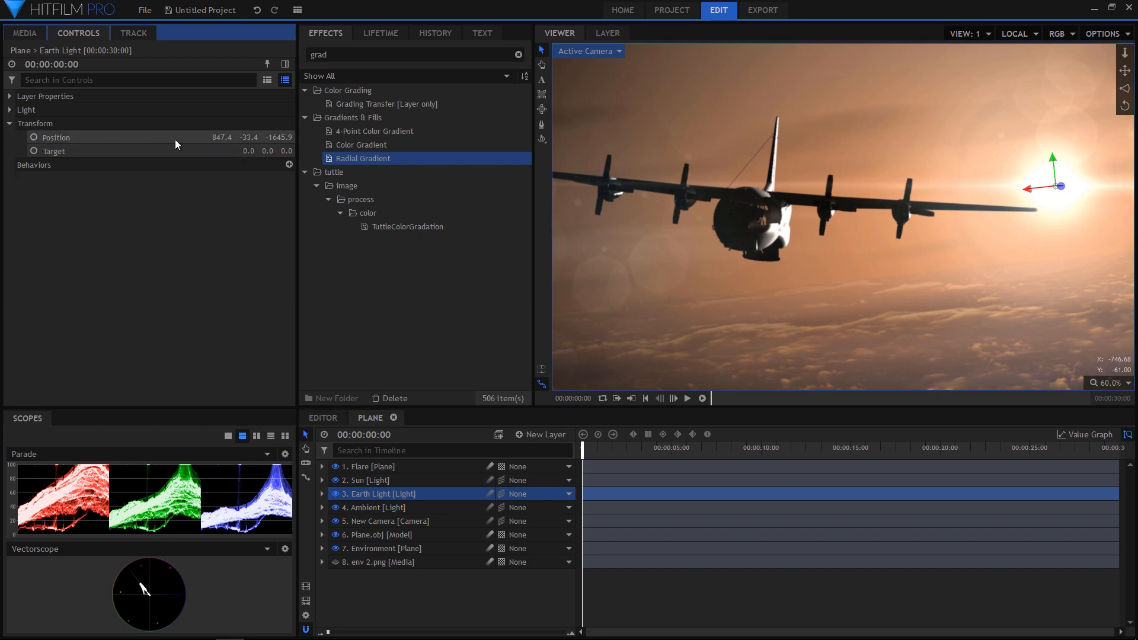
left_click(228, 138)
type("0")
key("Tab")
type("0")
key("Tab")
type("0")
key("Return")
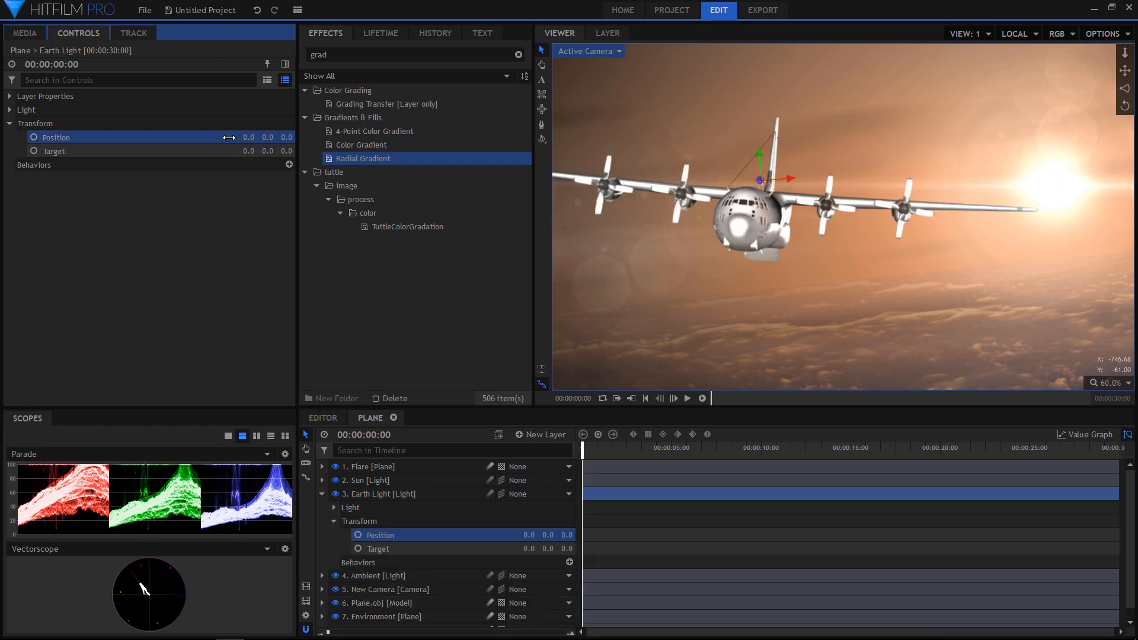
left_click_drag(762, 163, 781, 357)
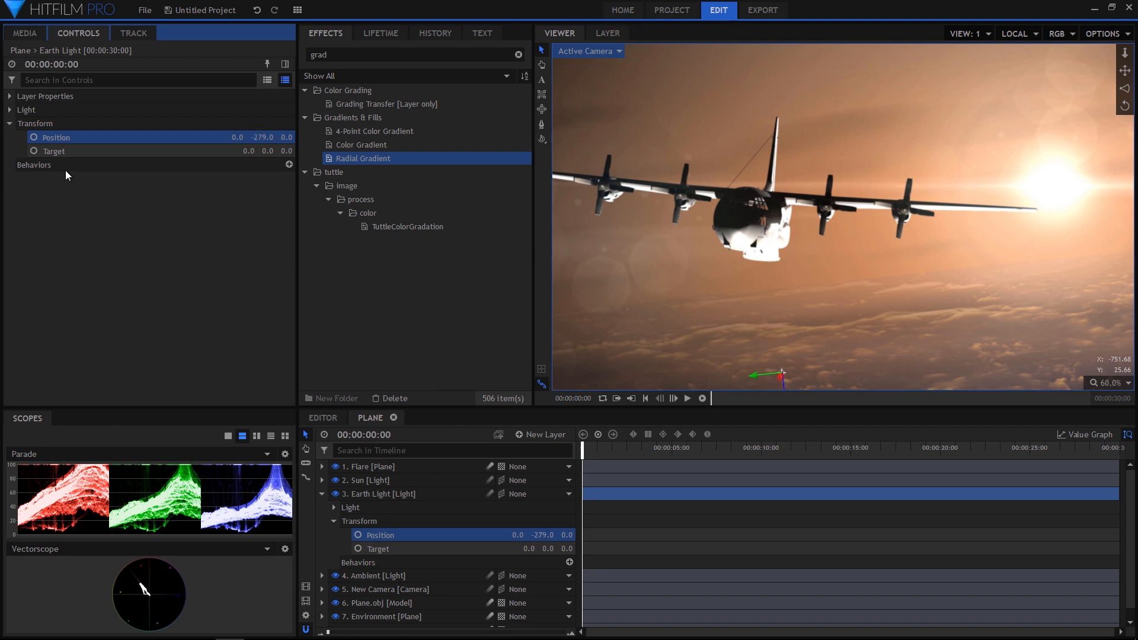
Turn off shadow casting for the Earth Light and lower its intensity to 2
left_click(10, 110)
left_click_drag(197, 152, 155, 164)
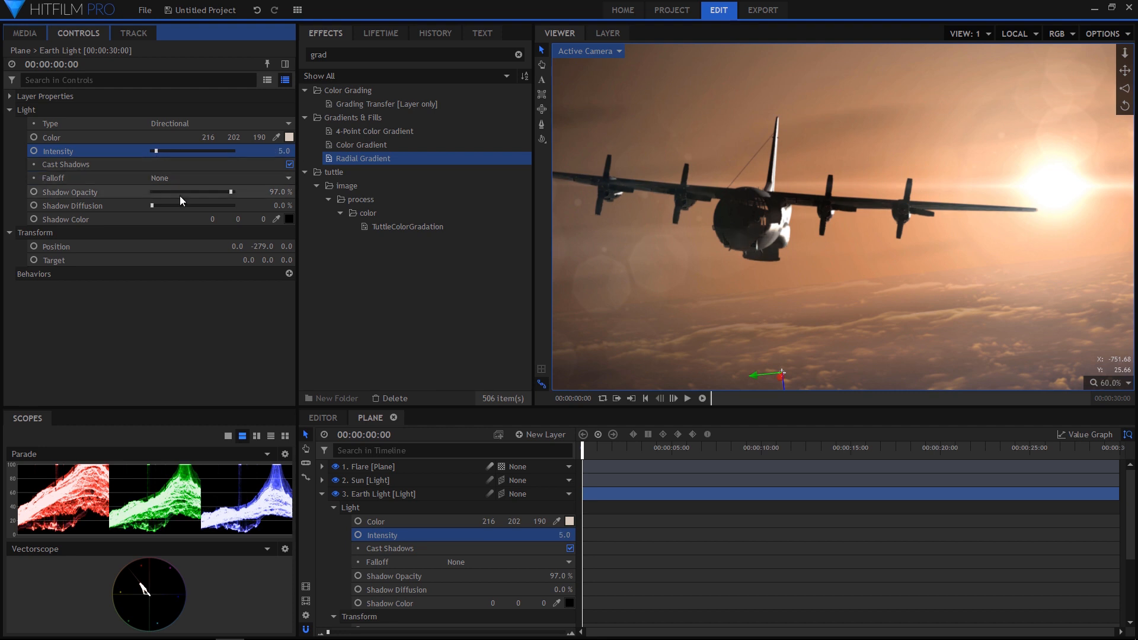
left_click(290, 165)
scroll(734, 239, "up", 4)
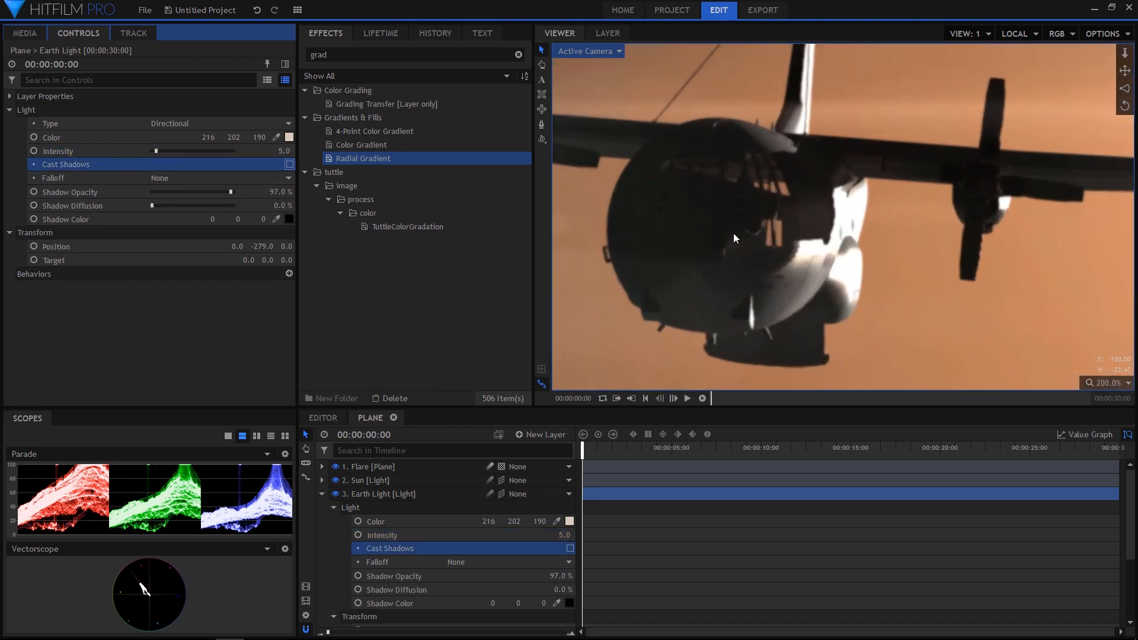
left_click_drag(156, 152, 153, 155)
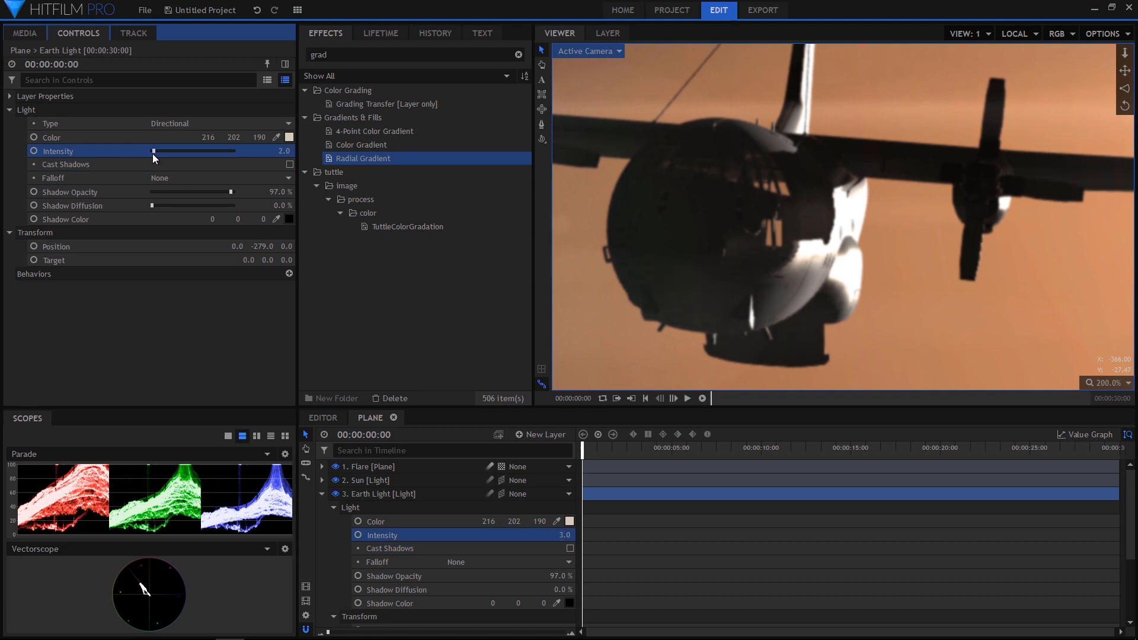
Sample the Earth Light's colour from the dark clouds below the aircraft, giving 85, 68, 64
scroll(753, 304, "down", 3)
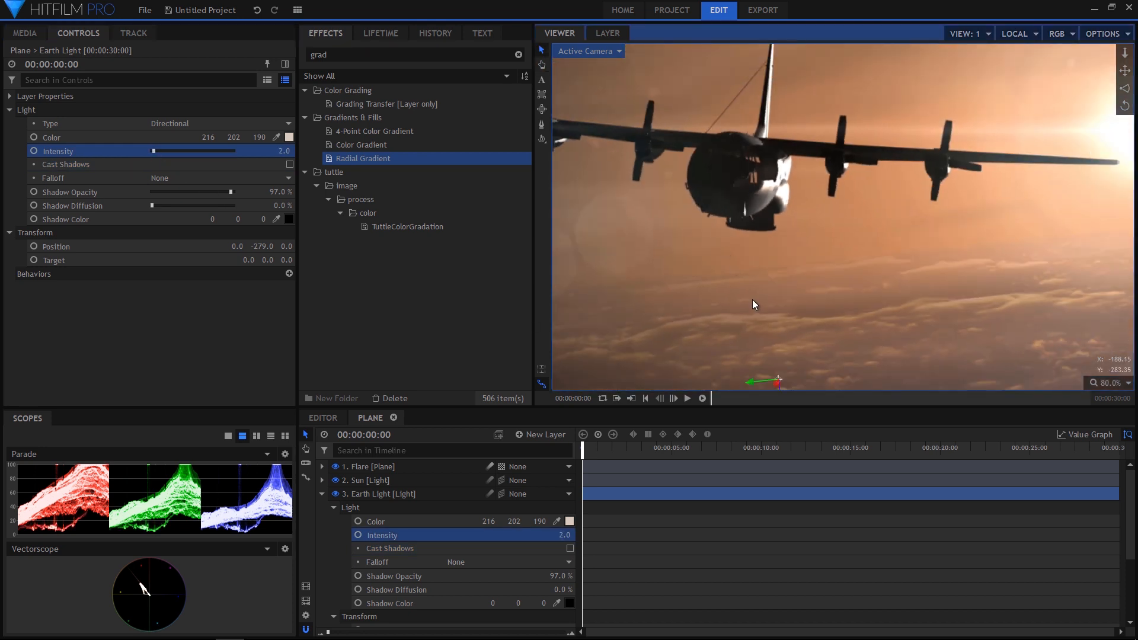
left_click_drag(754, 305, 731, 214)
left_click(277, 136)
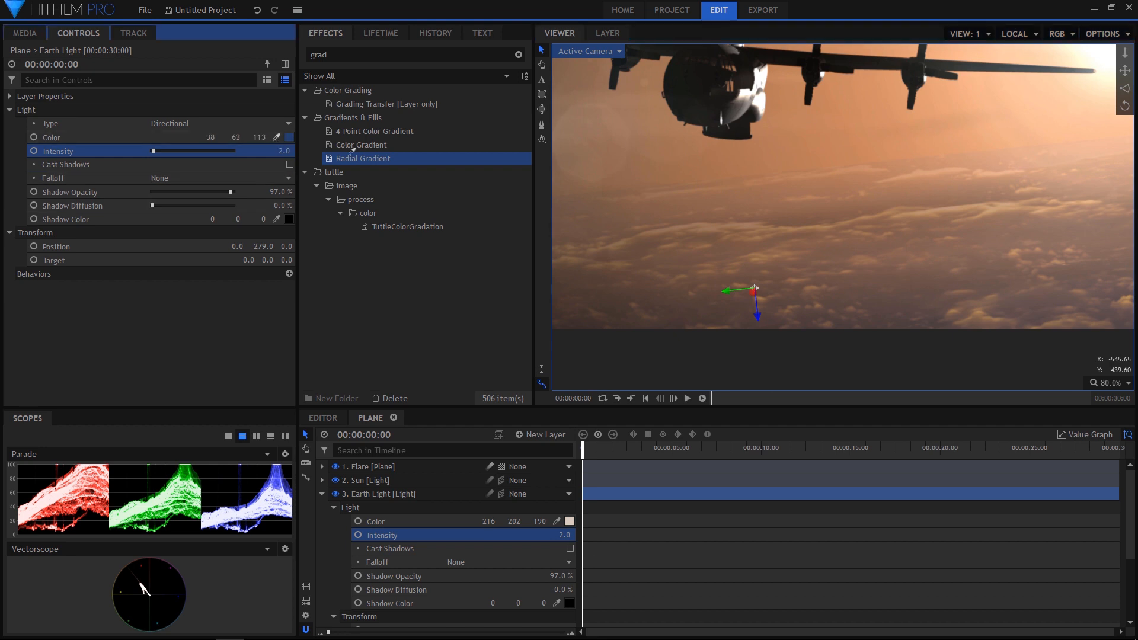
left_click(889, 309)
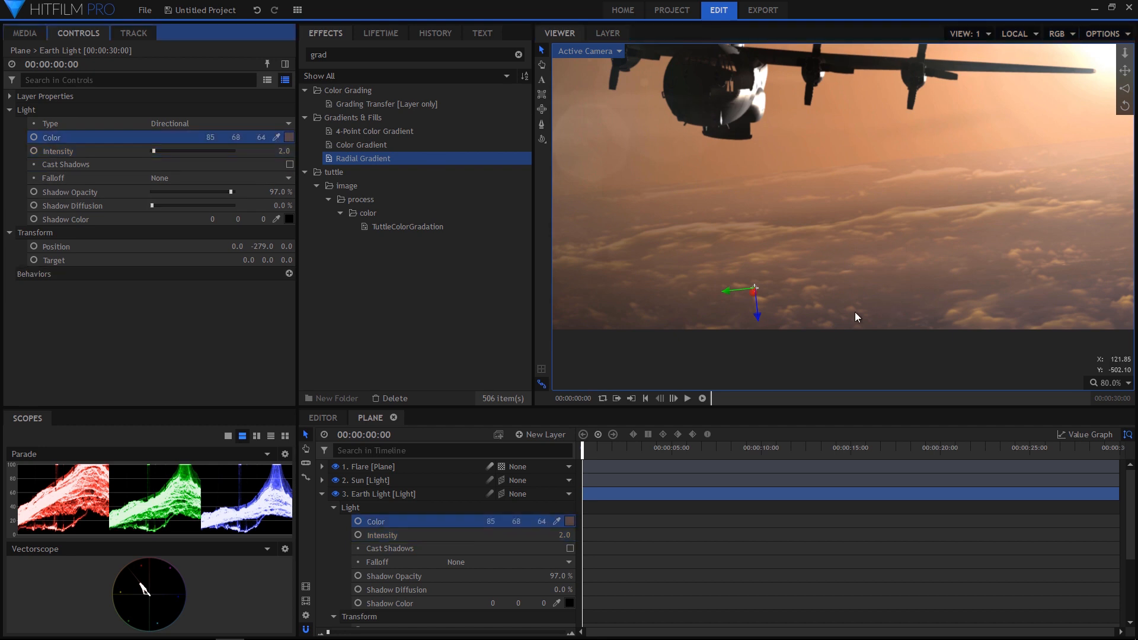
Raise the Earth Light's intensity to about 4 while viewing the fuselage up close
scroll(692, 123, "up", 3)
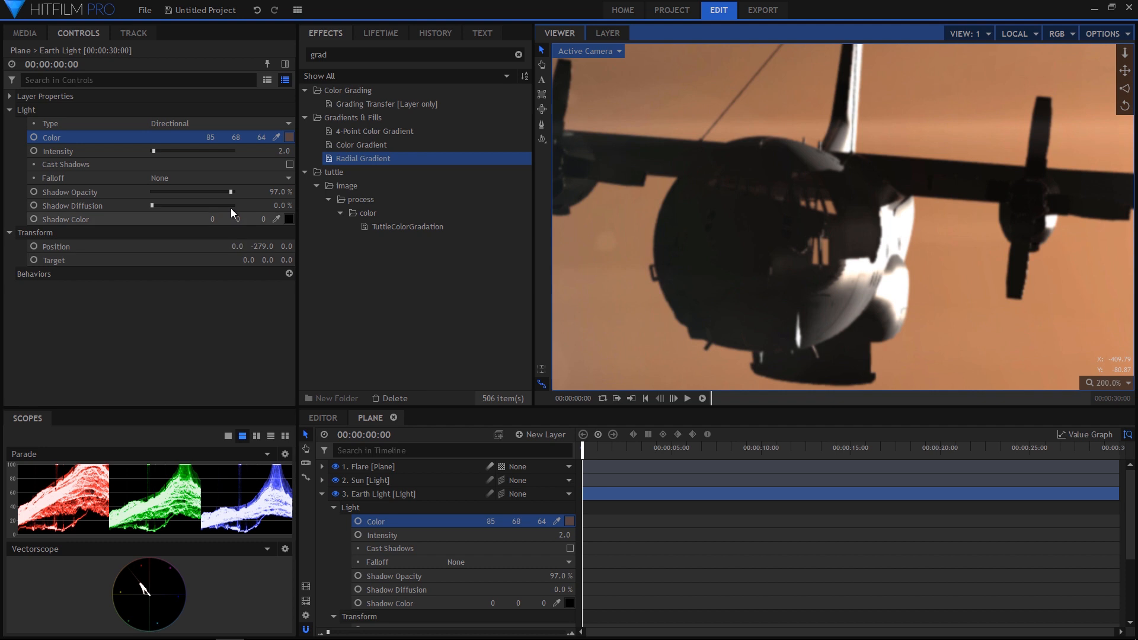
left_click_drag(153, 151, 154, 152)
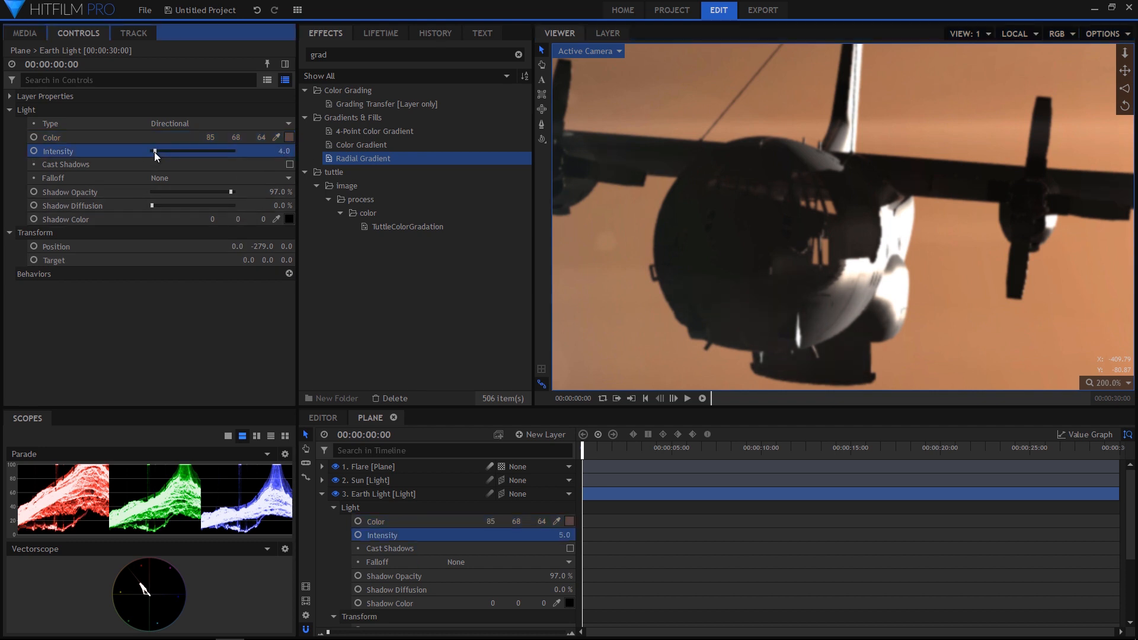
Set the Earth Light's intensity to 3 and check the lighting on the aircraft
scroll(745, 198, "down", 3)
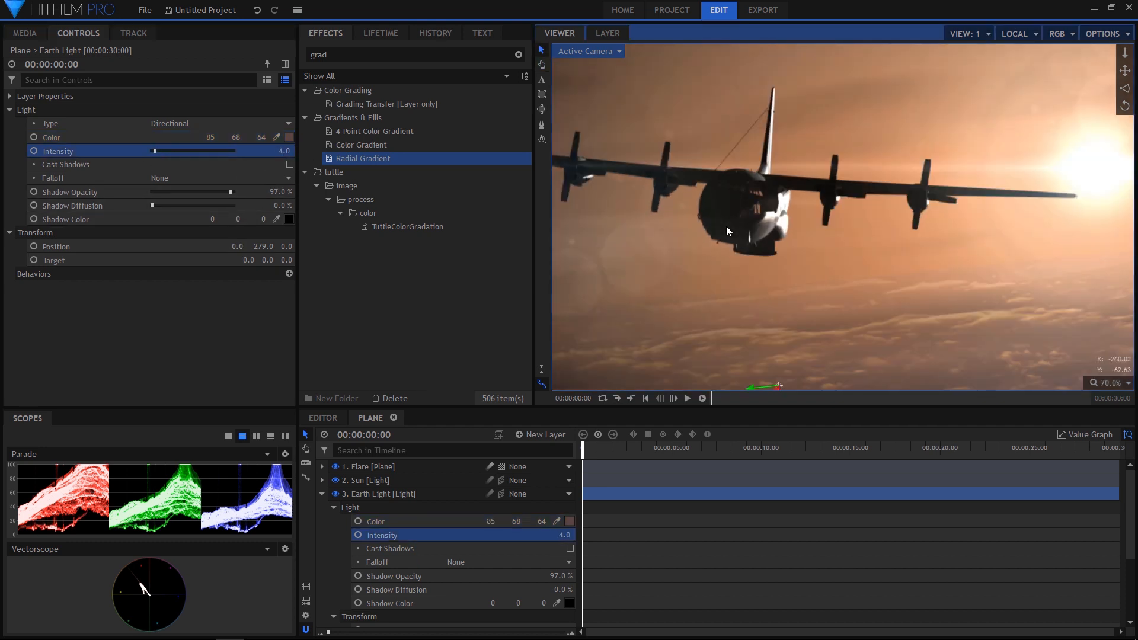
left_click(286, 153)
type("3")
key("Return")
scroll(788, 204, "down", 2)
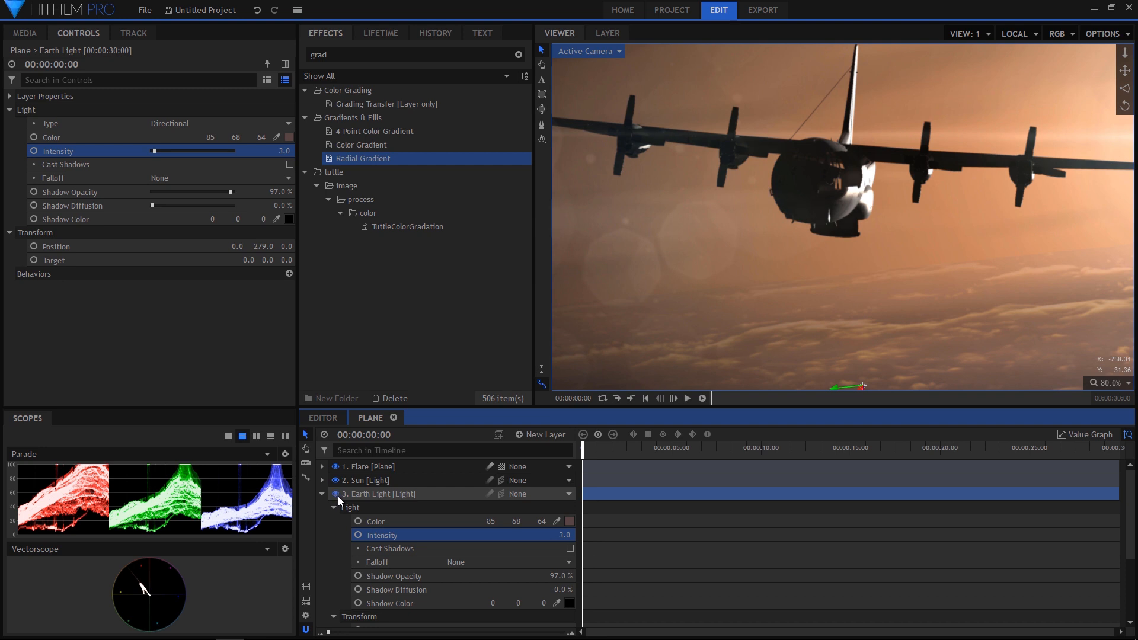
scroll(836, 246, "up", 2)
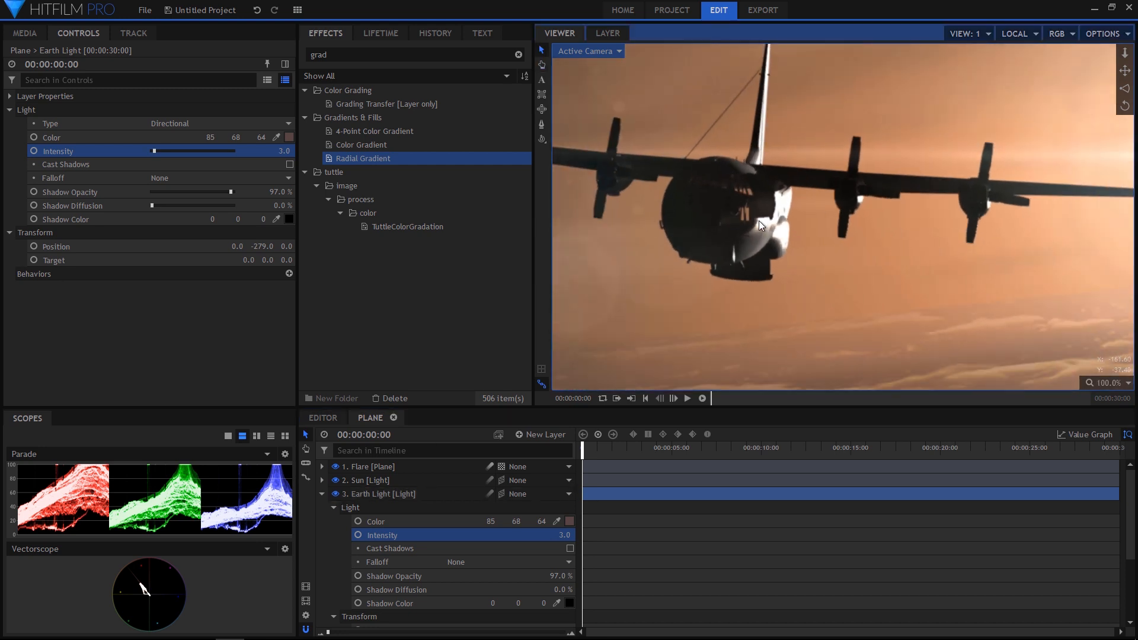
scroll(682, 235, "down", 3)
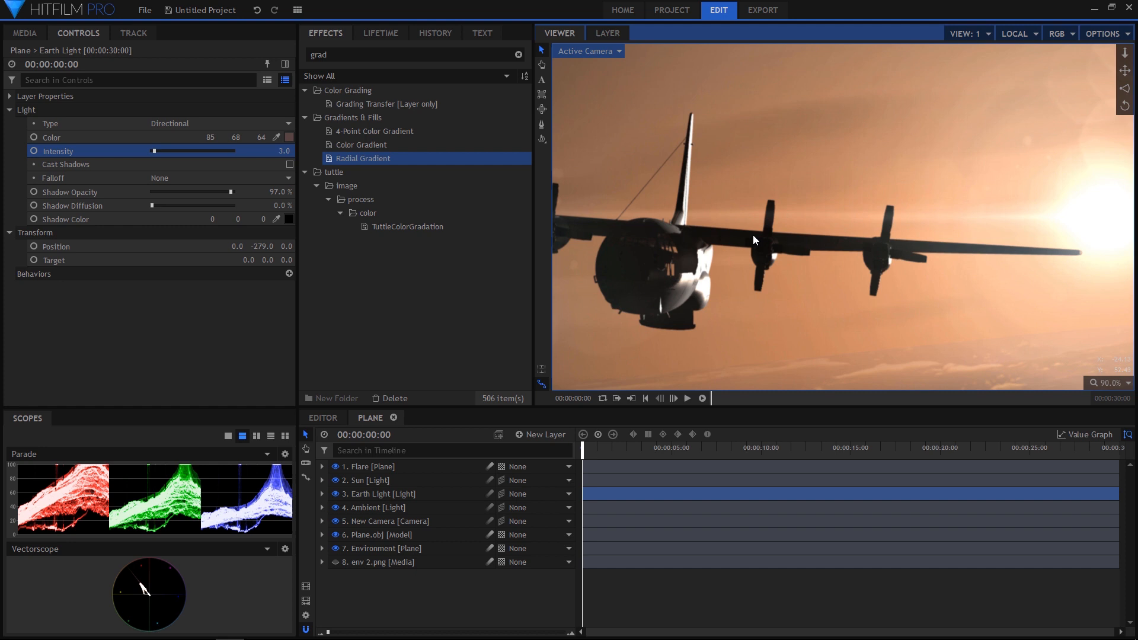
Reduce the Sun light's intensity to 38 while checking the highlights on the fuselage
scroll(753, 235, "up", 5)
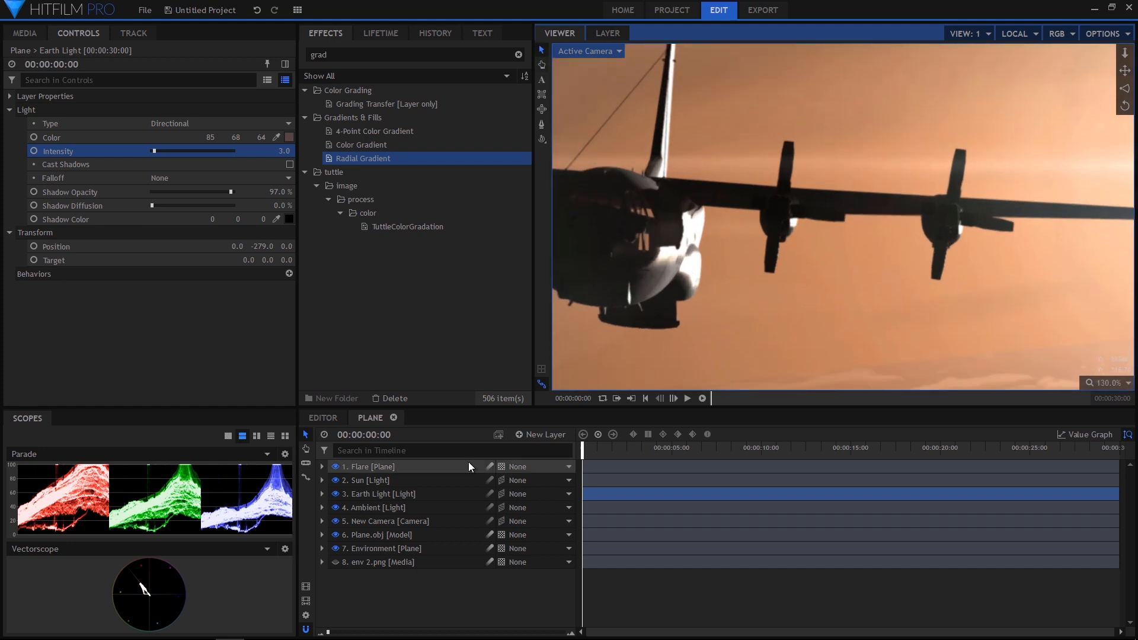
left_click(410, 479)
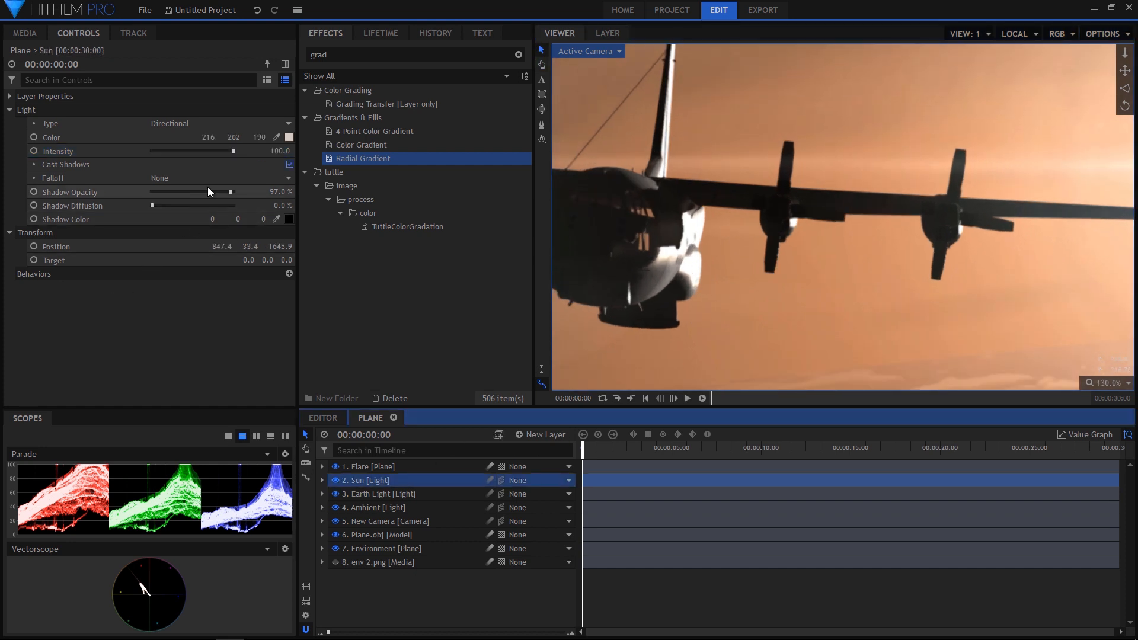
left_click_drag(221, 151, 183, 153)
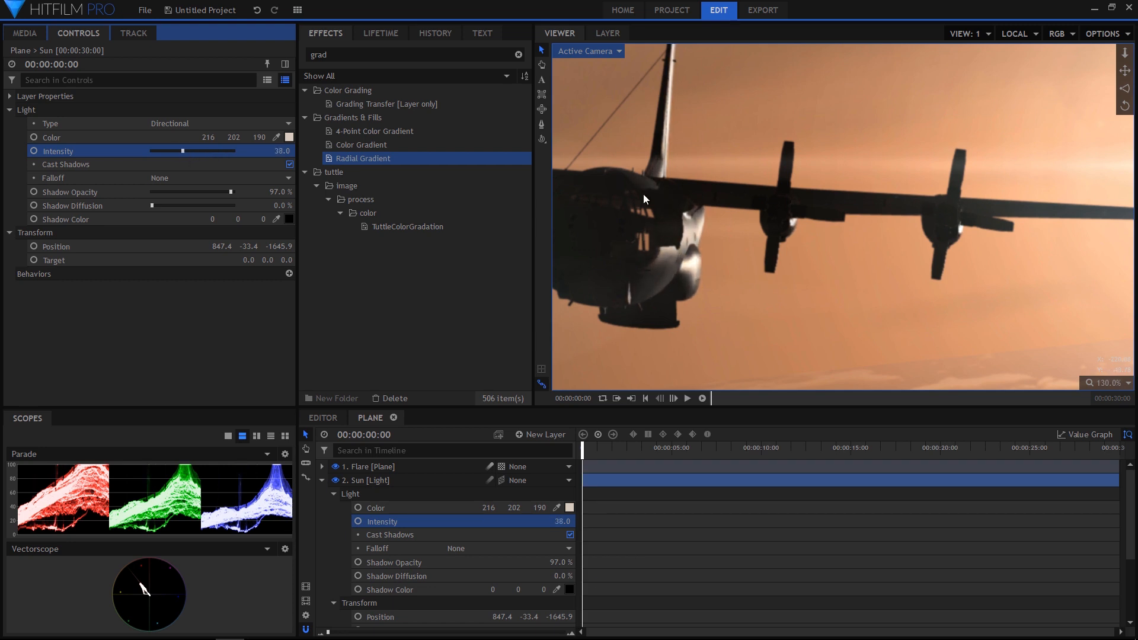
scroll(717, 220, "down", 4)
left_click_drag(719, 225, 744, 250)
scroll(732, 251, "up", 1)
left_click_drag(814, 234, 759, 245)
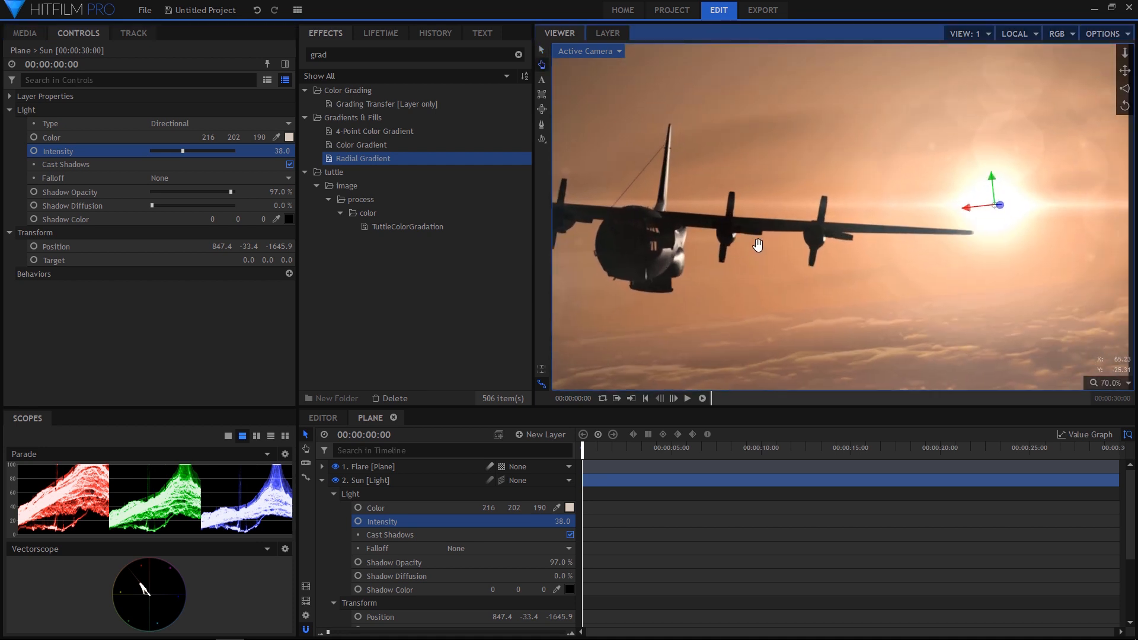
Lower the opacity of the Flare layer slightly
left_click(321, 481)
left_click(407, 466)
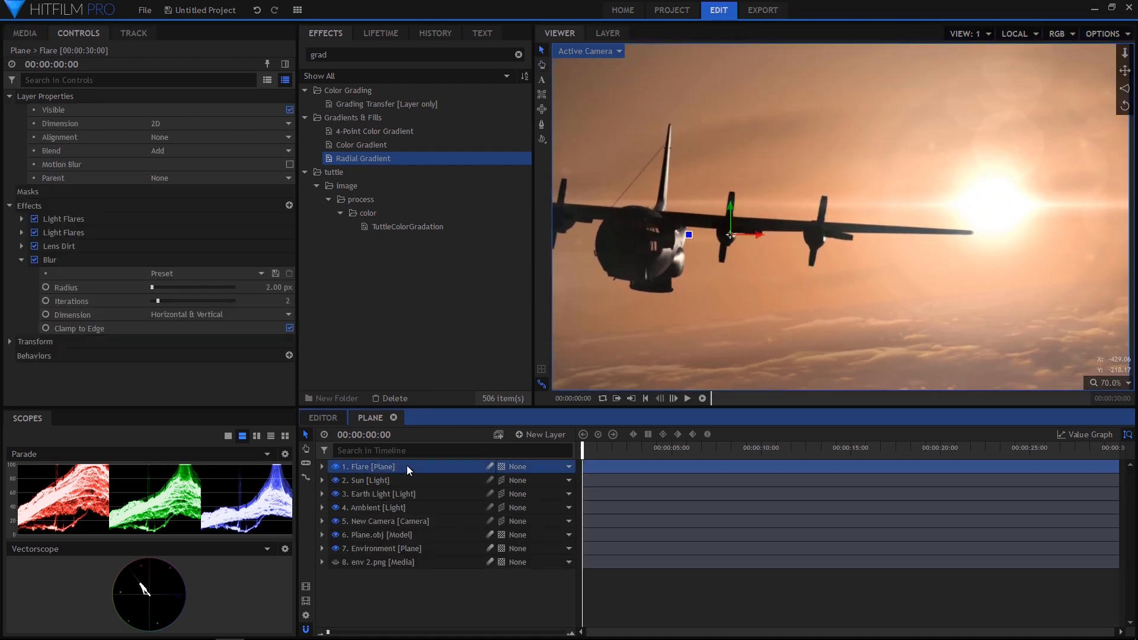
left_click(9, 342)
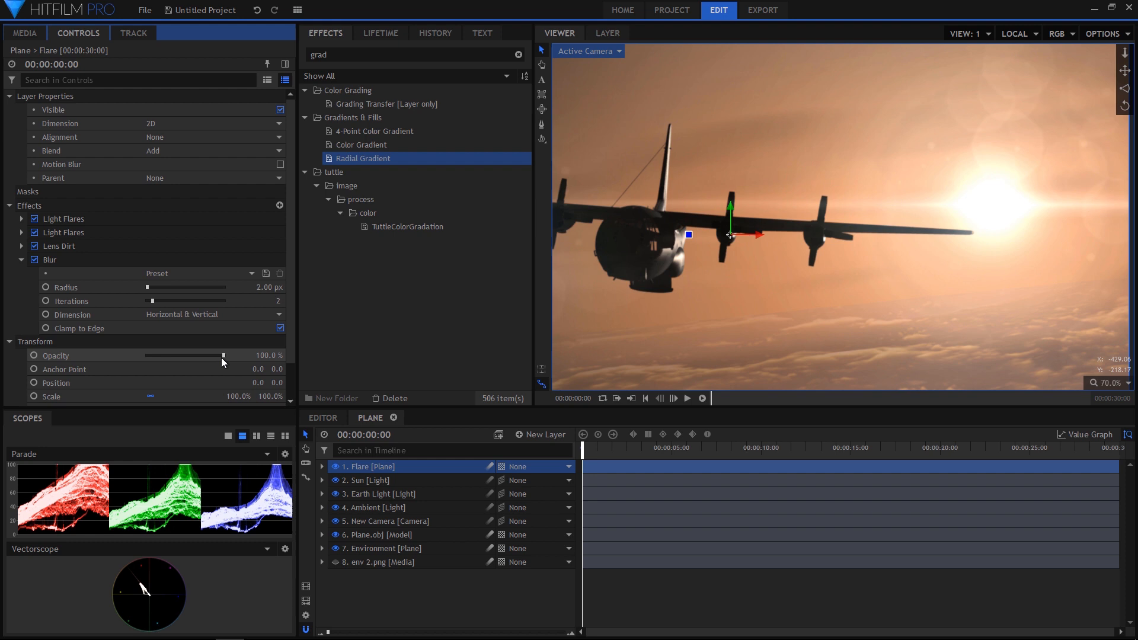
mouse_move(212, 357)
left_mouse_down()
mouse_move(198, 357)
mouse_move(208, 357)
left_mouse_up()
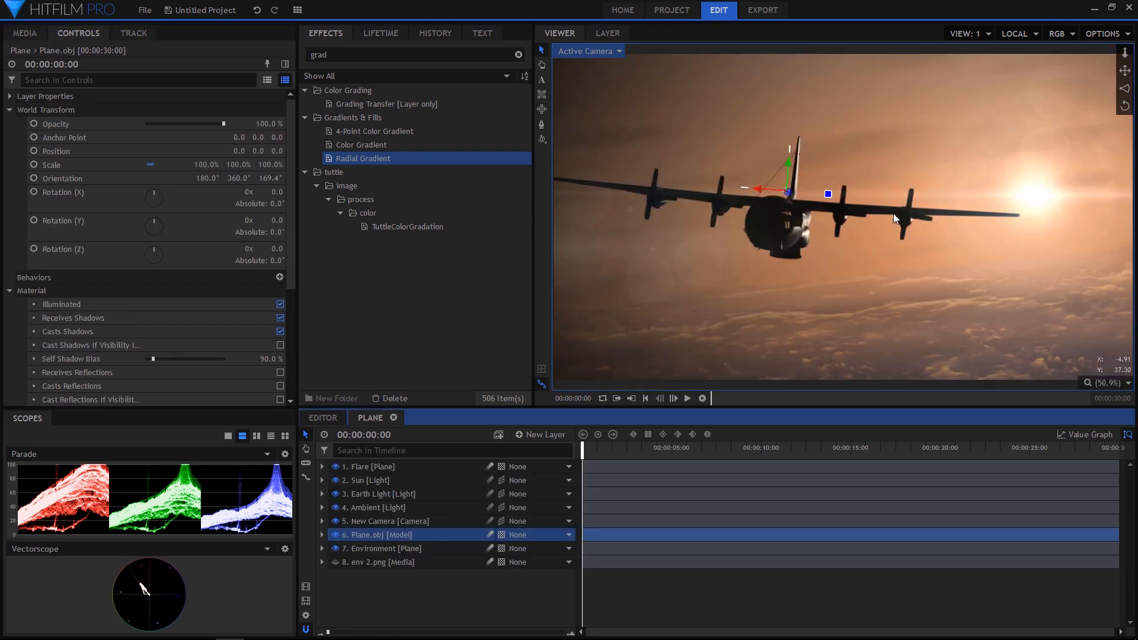
Expand the Plane.obj model's parts and filter its properties by Z
scroll(198, 329, "down", 4)
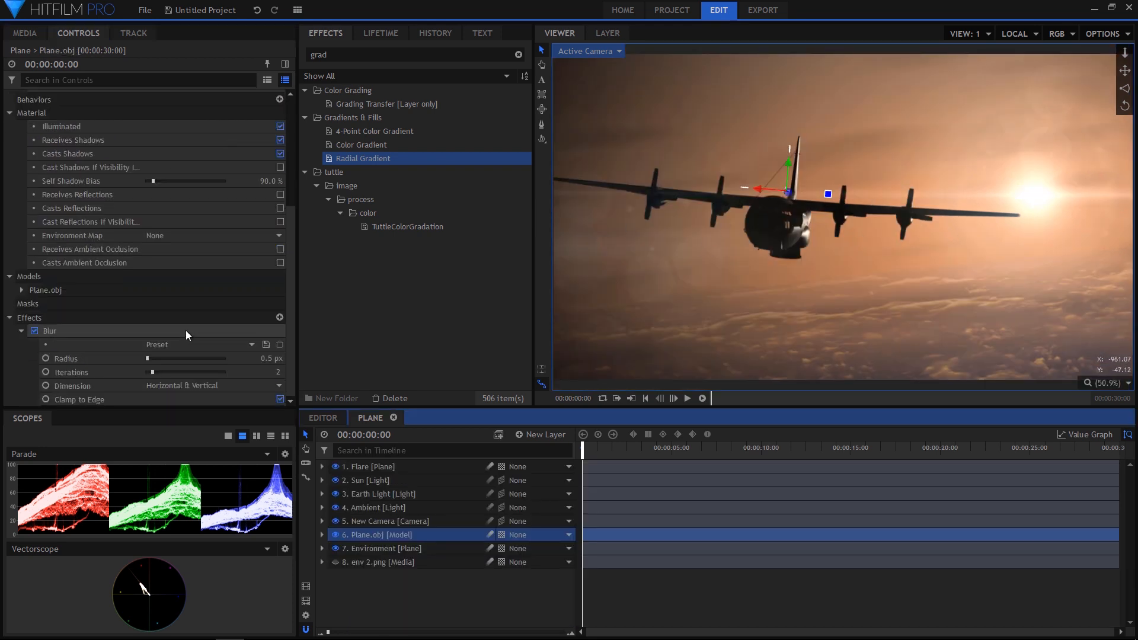
left_click(21, 289)
scroll(89, 286, "down", 1)
left_click(88, 83)
type("Z")
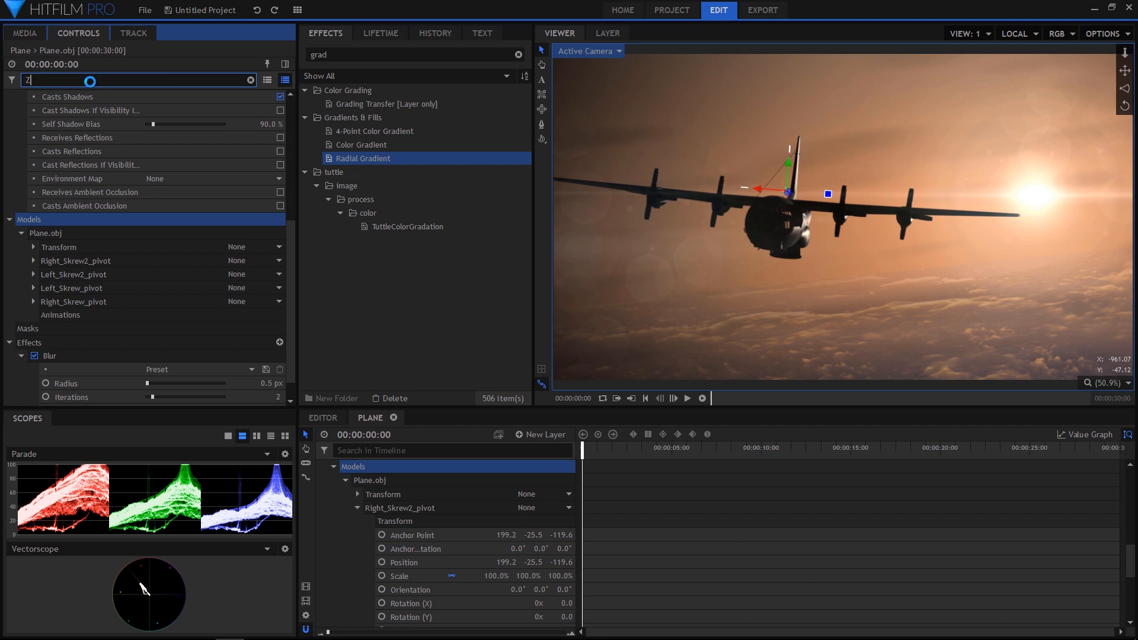
Enable keyframing at the first frame for Rotation (Z) on all four propeller pivots
left_click(91, 193)
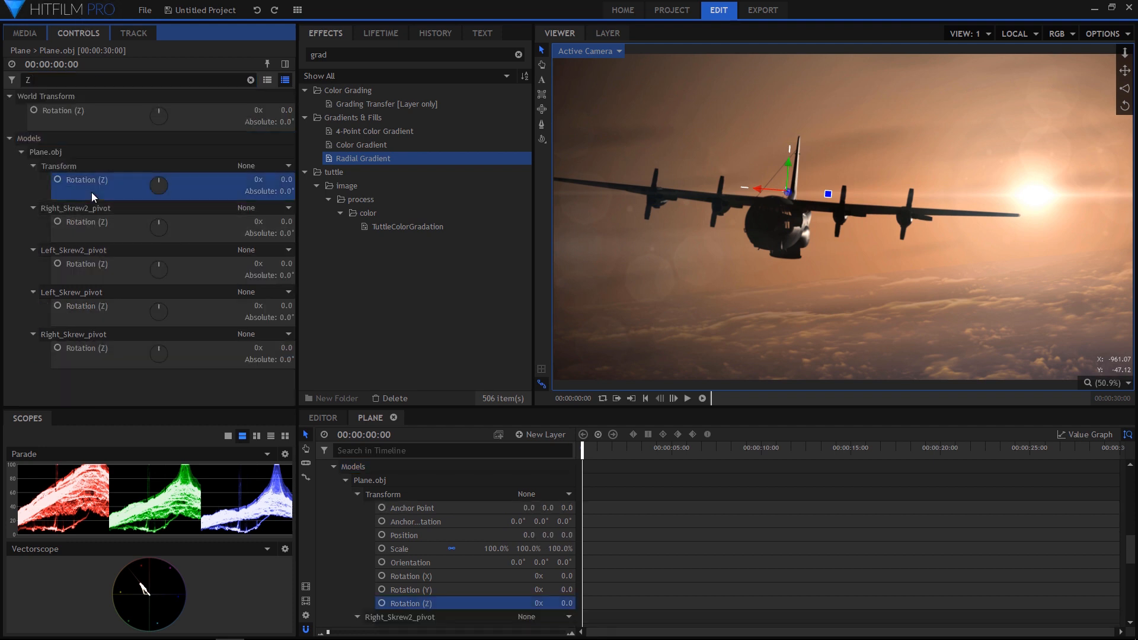
left_click(112, 238)
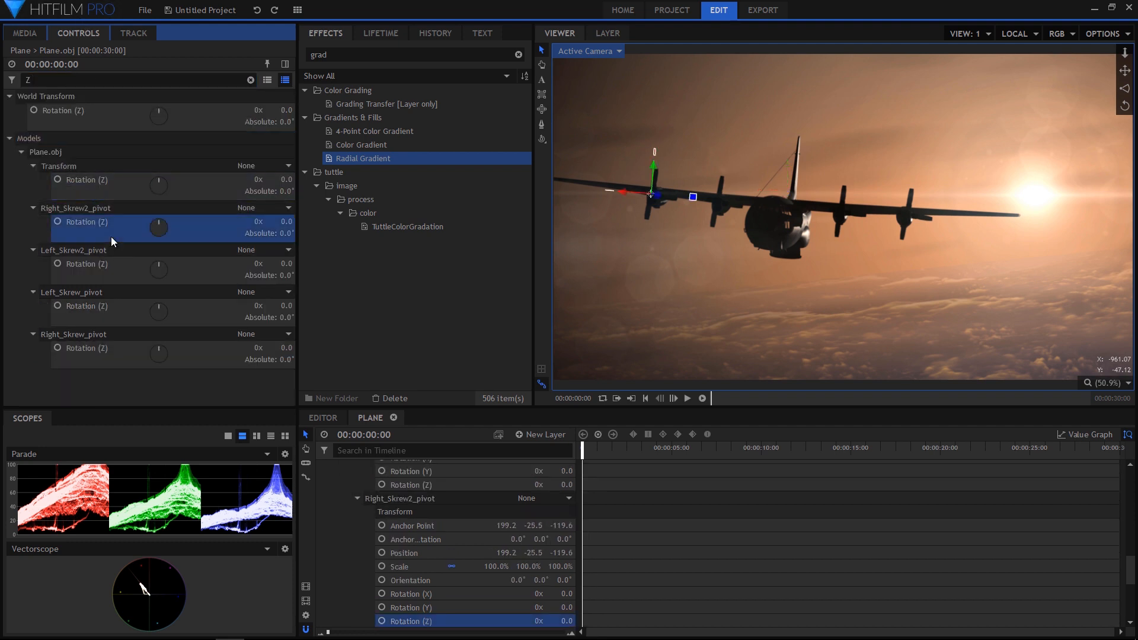
left_click(94, 276, "ctrl")
left_click(96, 307, "ctrl")
left_click(91, 350, "ctrl")
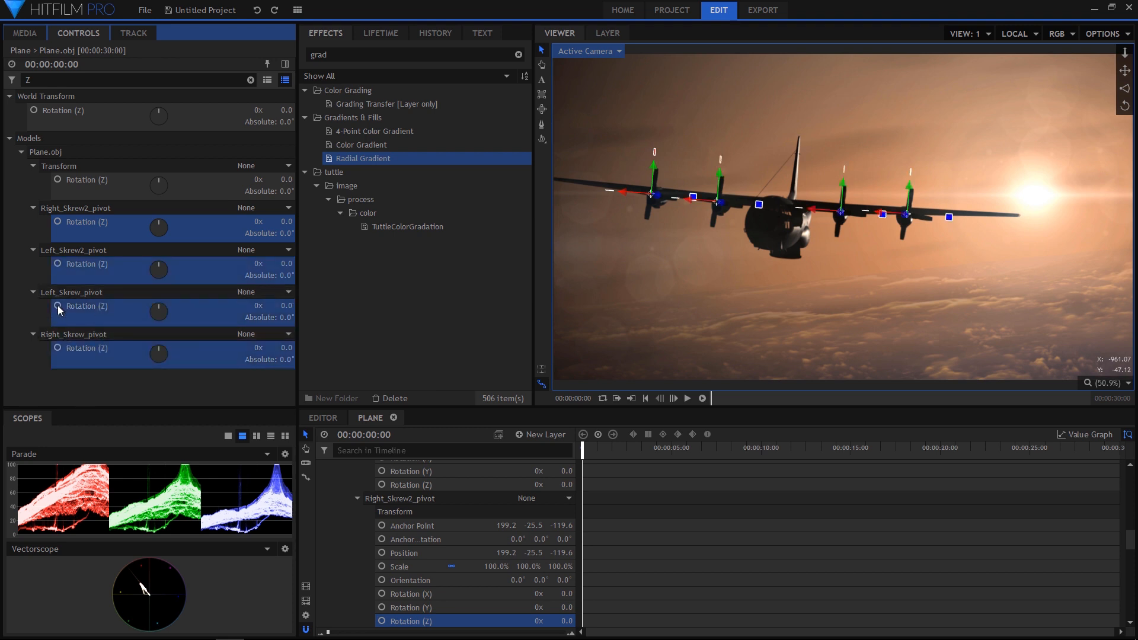
left_click(58, 348)
At 00:00:29:23, set Rotation (Z) of all four propeller pivots to 30 full turns
left_click_drag(598, 455, 1119, 492)
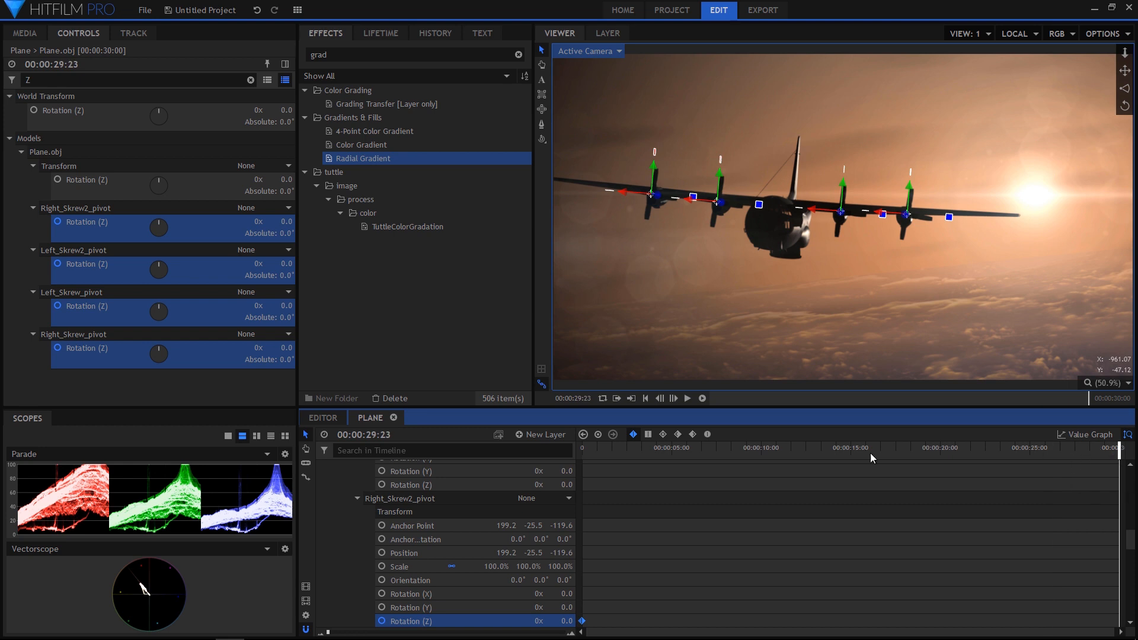
left_click(259, 222)
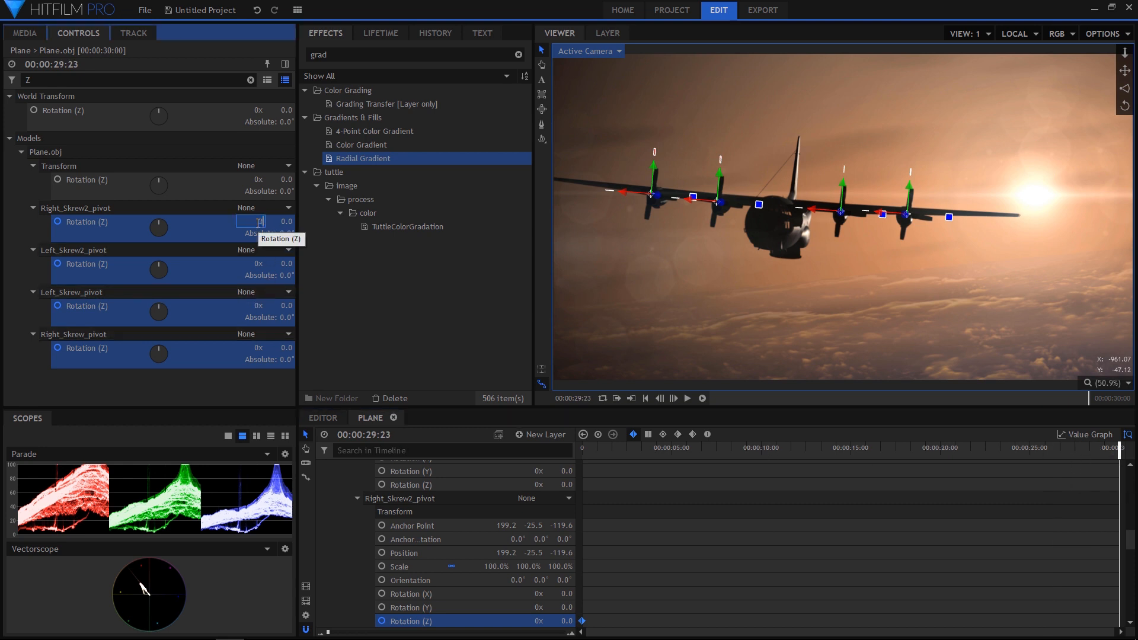
type("30")
key("Return")
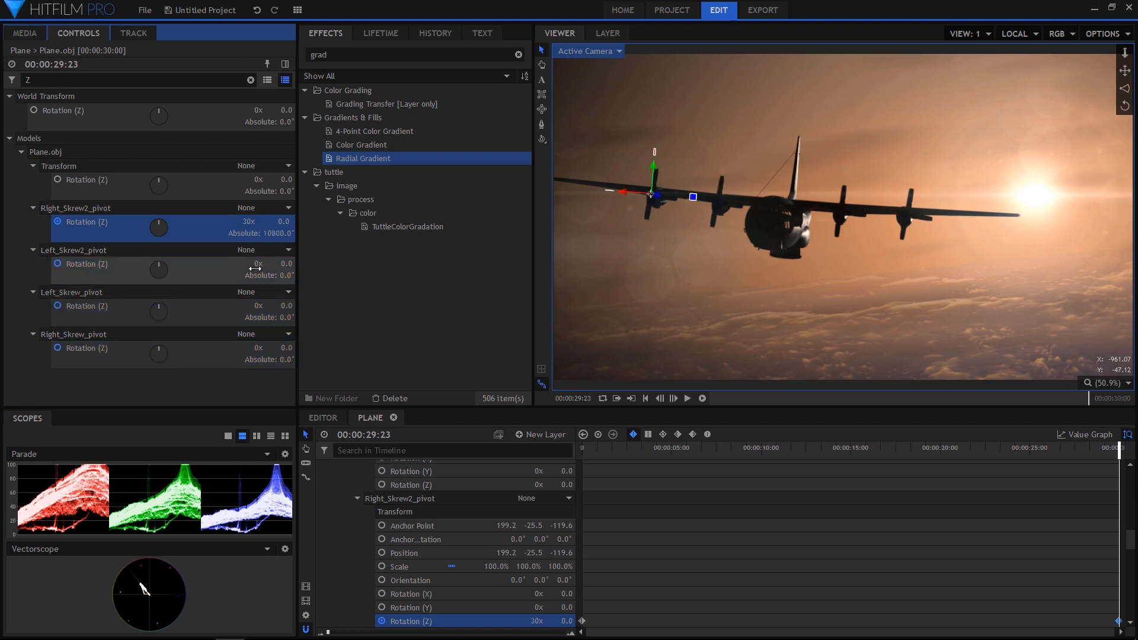
type("30")
key("Tab")
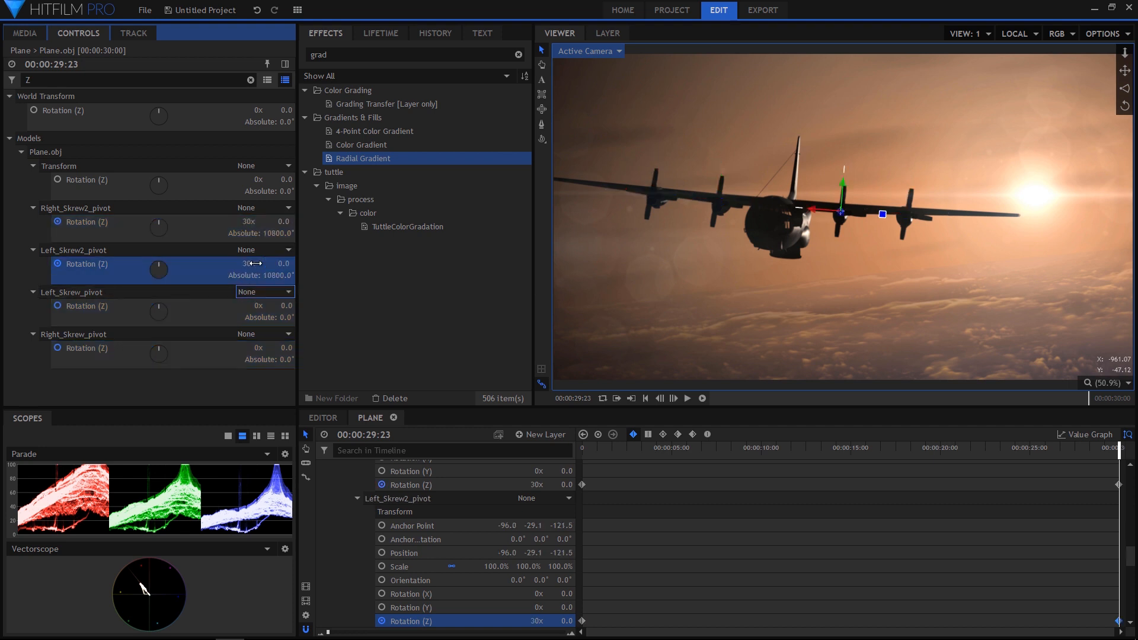
type("30")
key("Tab")
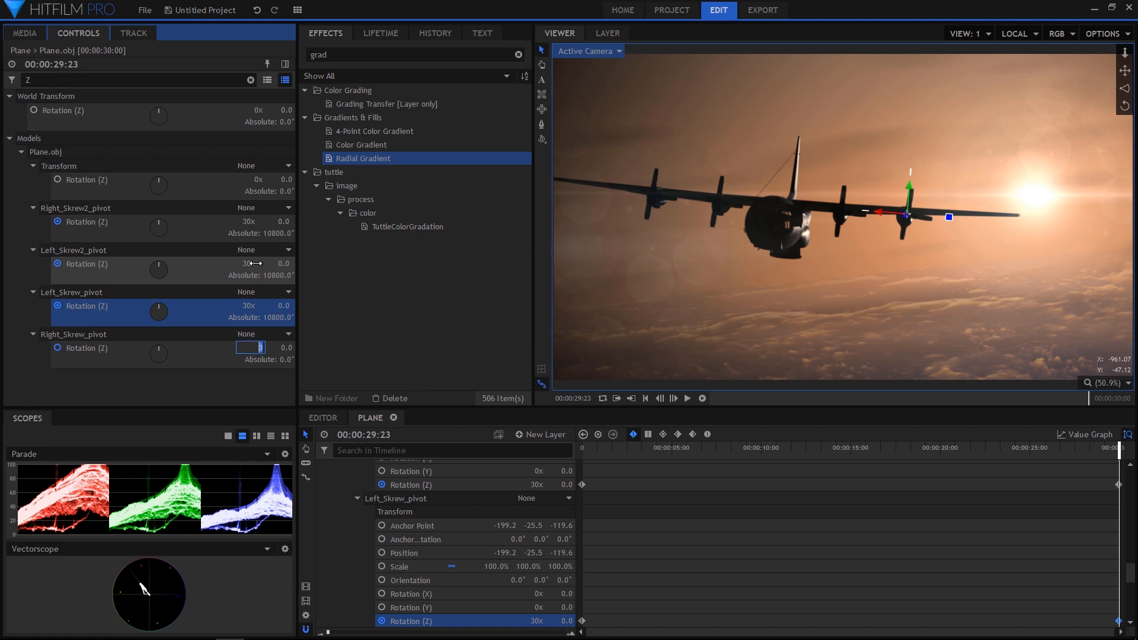
type("30")
key("Return")
Preview the spinning propellers and set the viewer's playback quality to Final and playback resolution to Full
key("space")
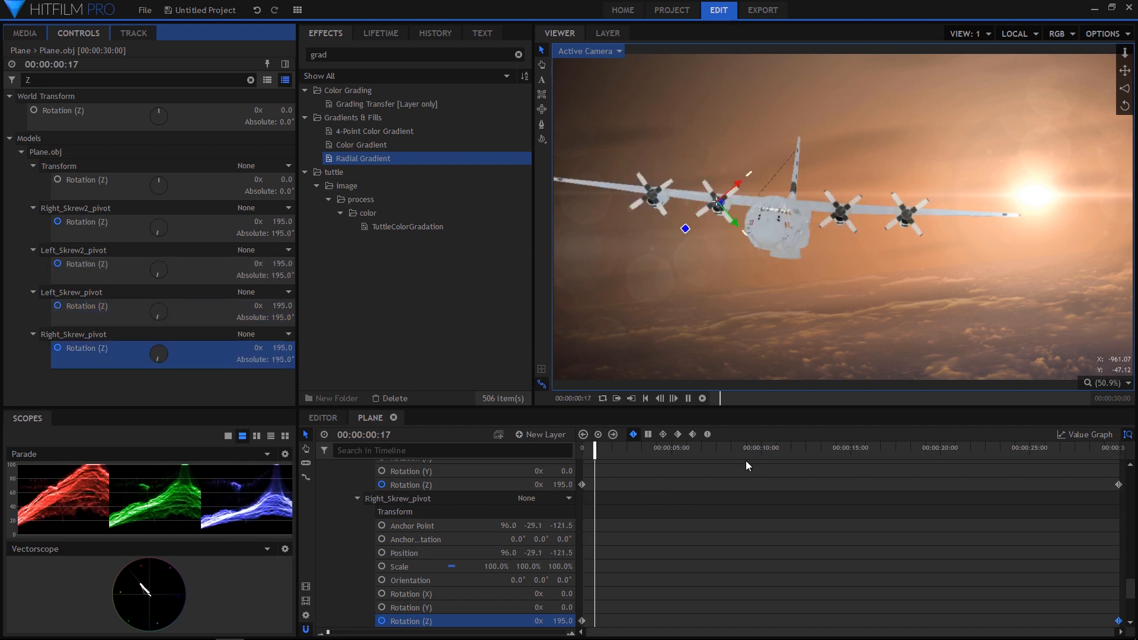
left_click(583, 450)
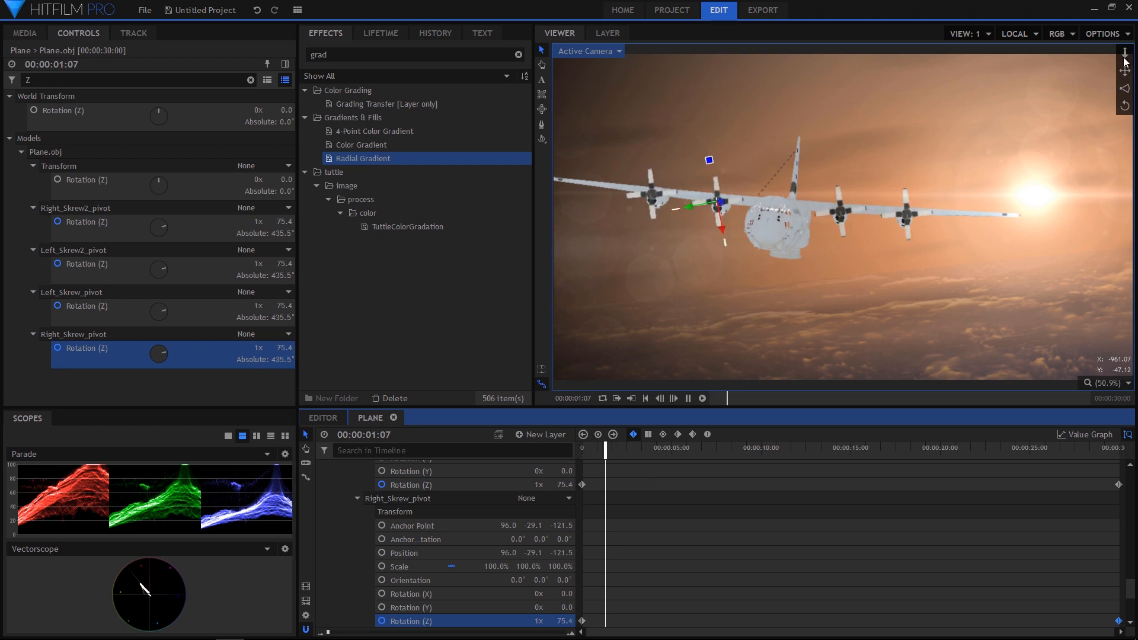
key("space")
left_click(1107, 33)
mouse_move(1089, 54)
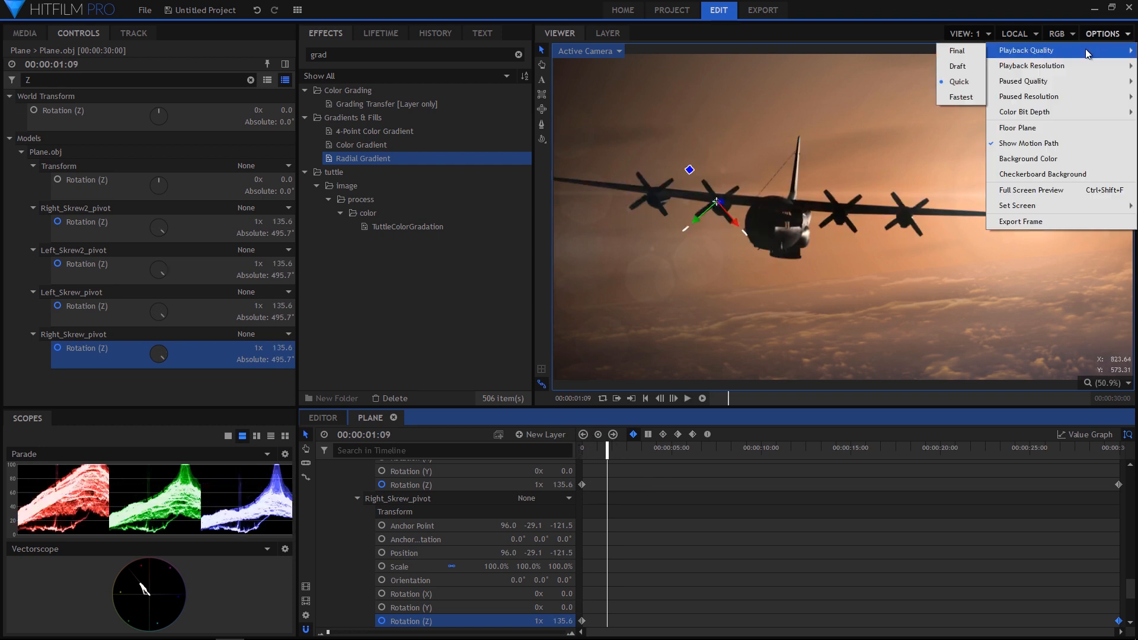
left_click(978, 55)
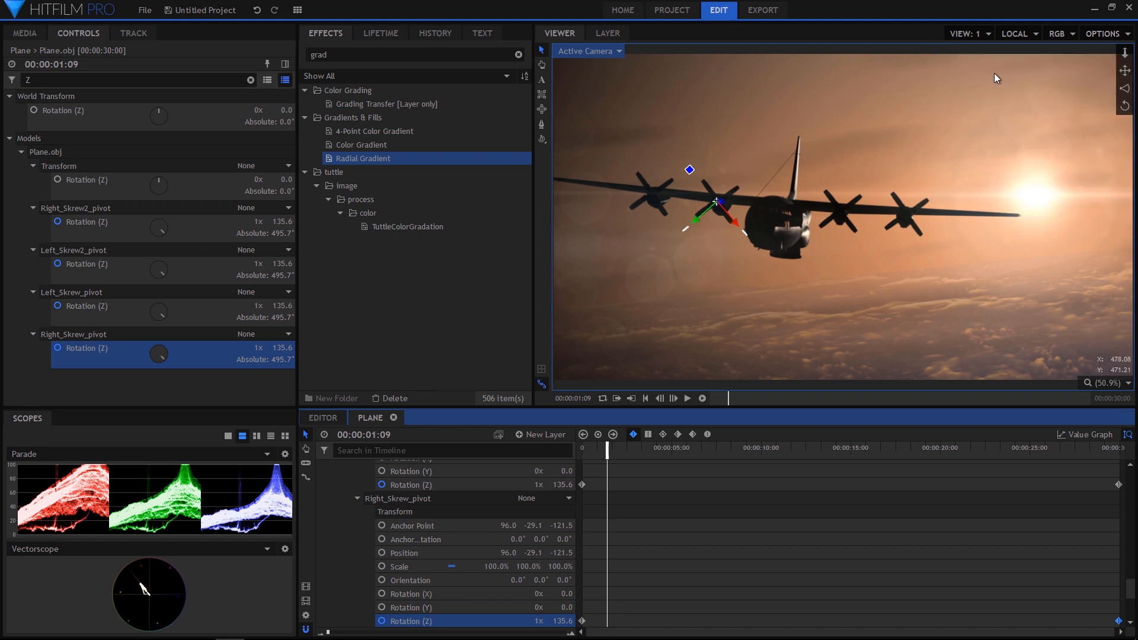
left_click(1104, 34)
mouse_move(1079, 66)
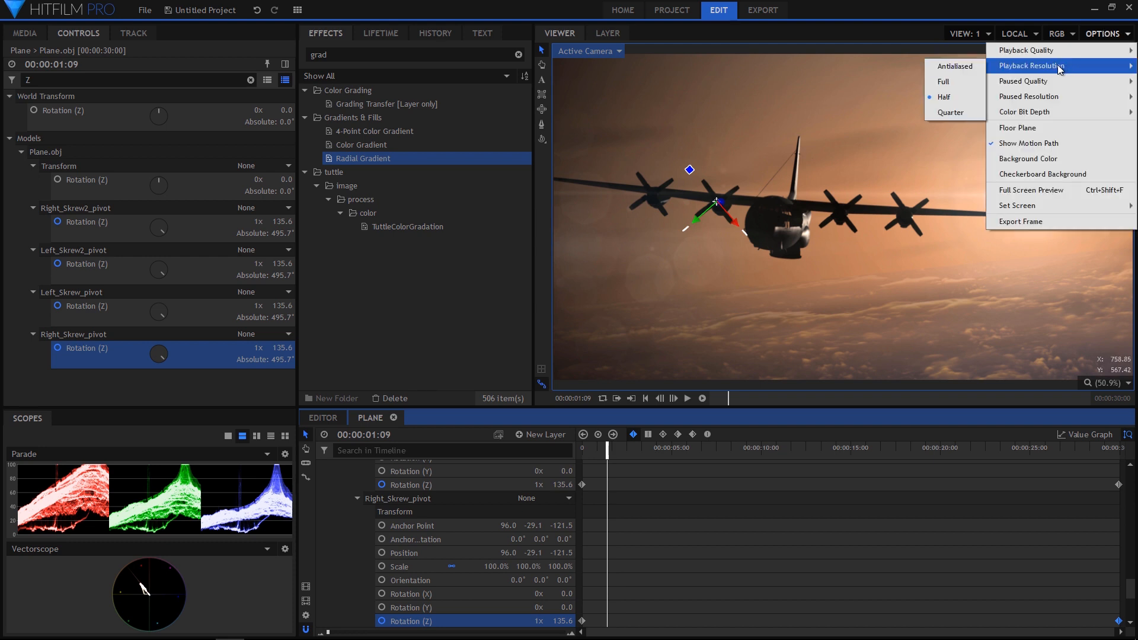
left_click(952, 83)
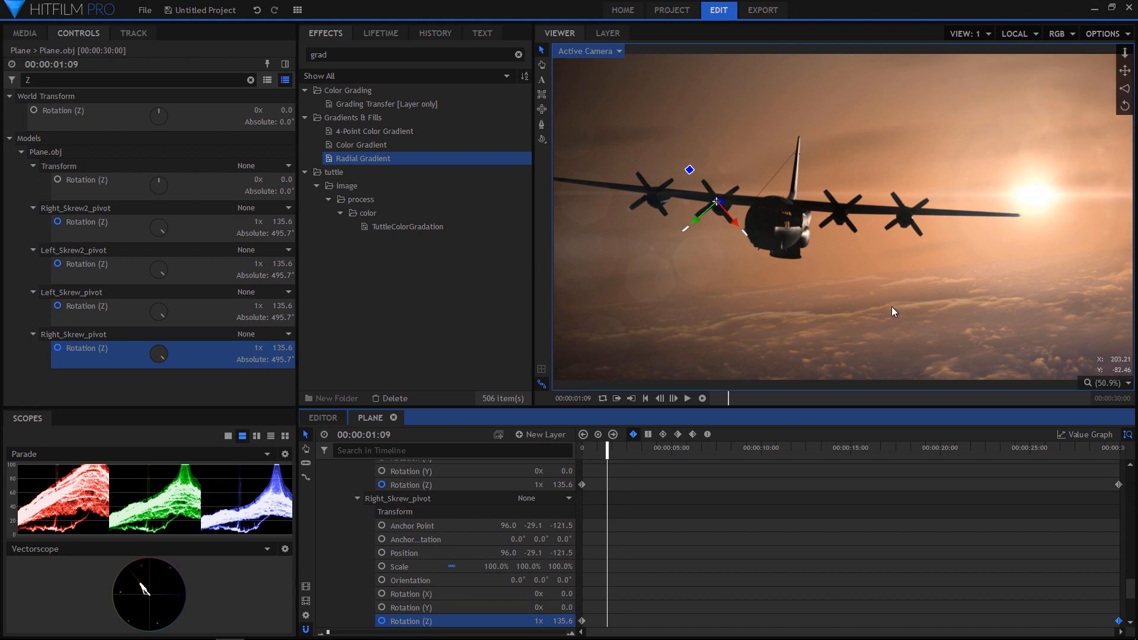
Turn on motion blur for the Plane.obj layer and play the animation with the propellers in close-up
left_click(645, 400)
scroll(508, 537, "up", 10)
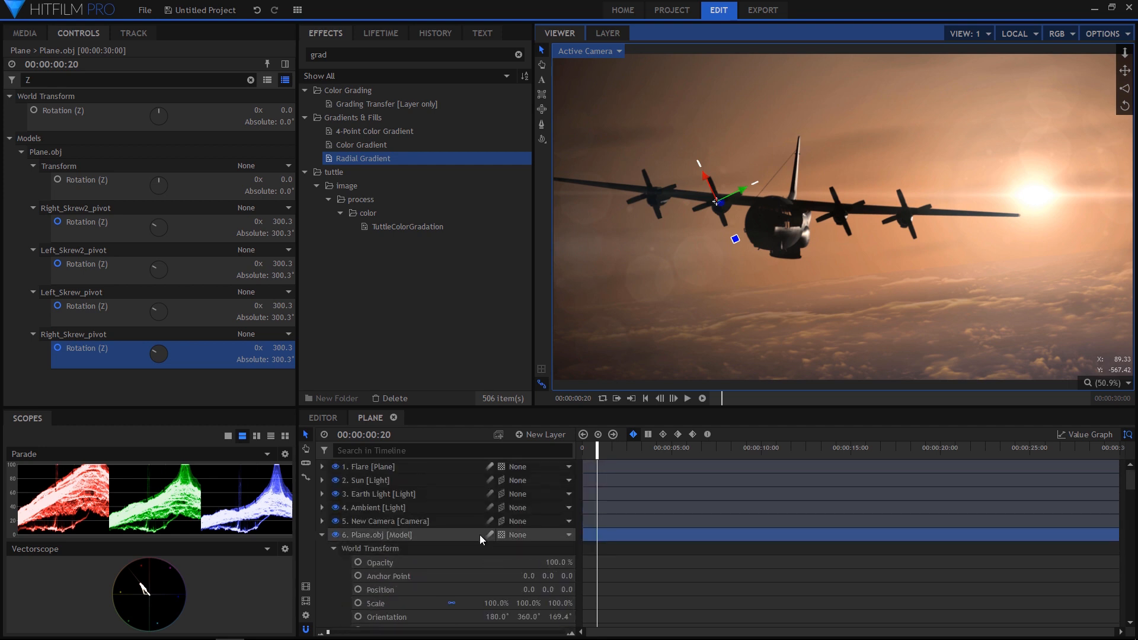
left_click(486, 536)
key("space")
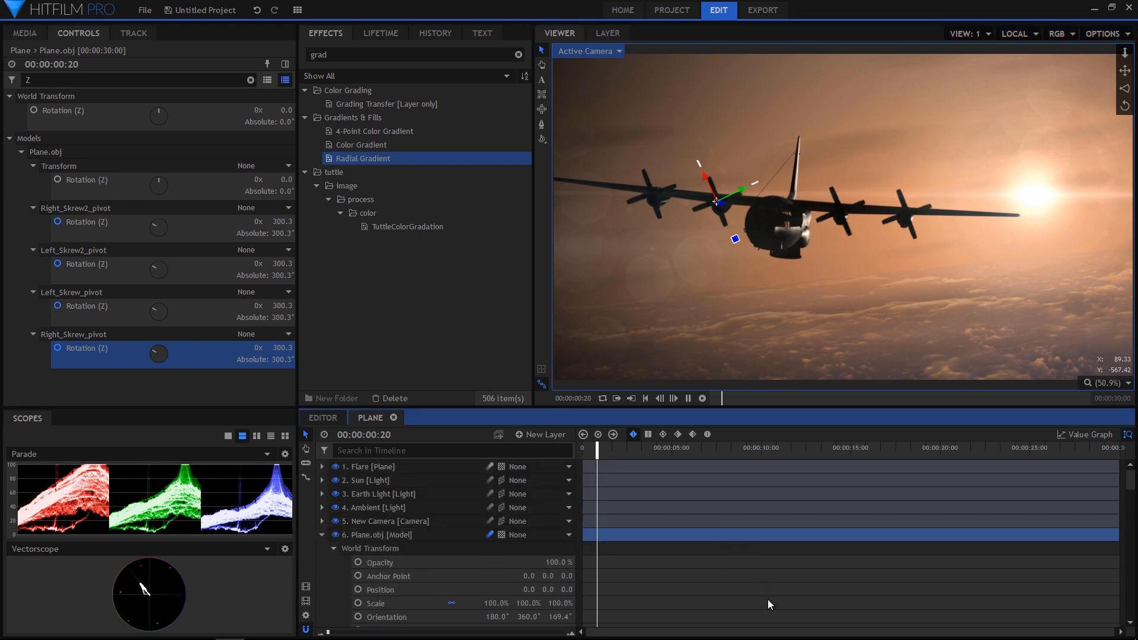
scroll(863, 271, "up", 5)
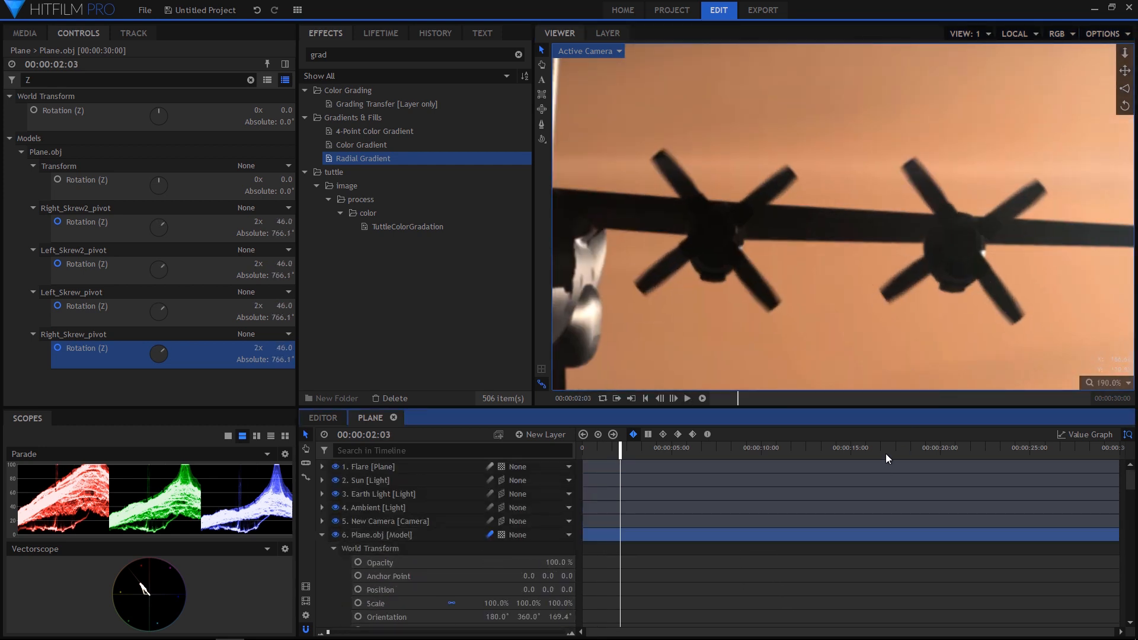
At 00:00:29:23, set Rotation (Z) of all four propeller pivots to 250 turns and restore Left_Skrew_pivot's parent to None
left_click_drag(893, 454, 1133, 469)
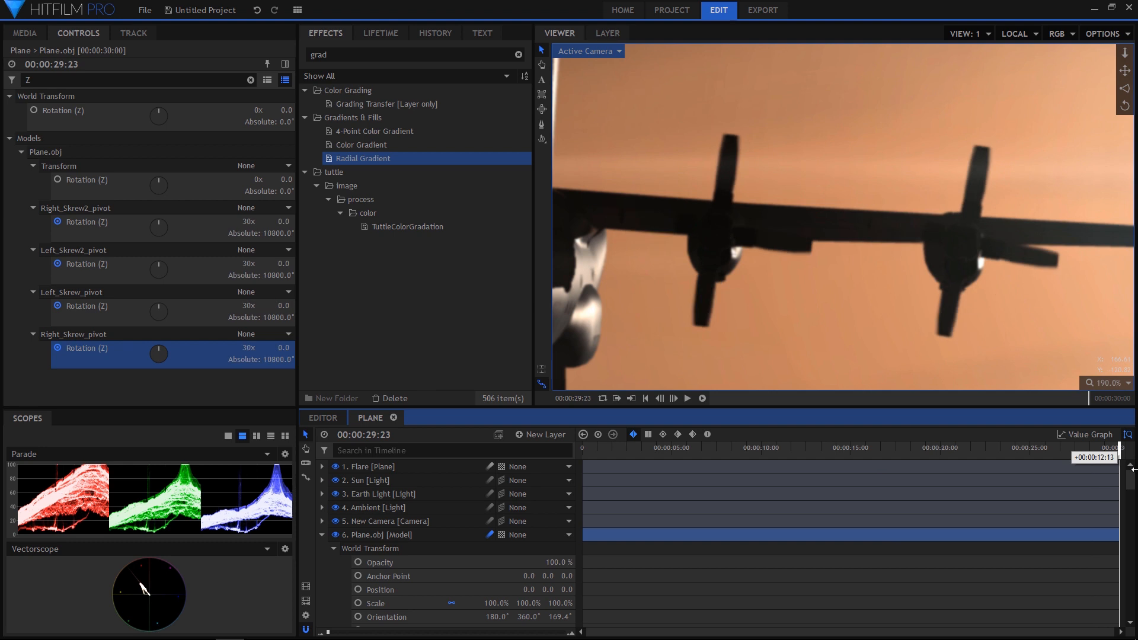
left_click(242, 225)
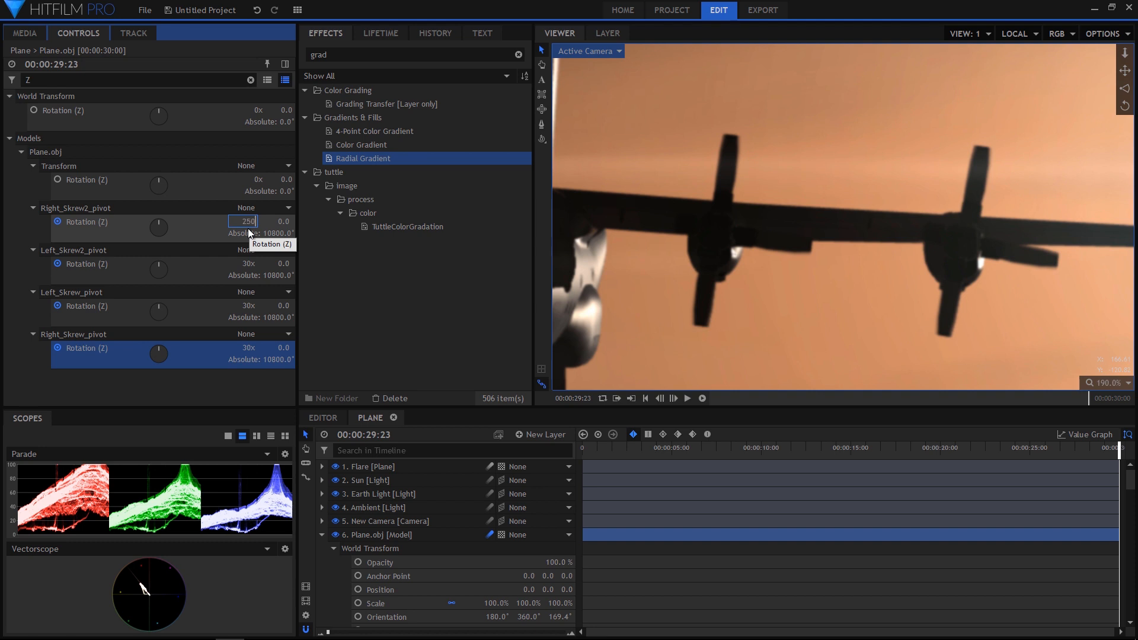
key("Tab")
type("2")
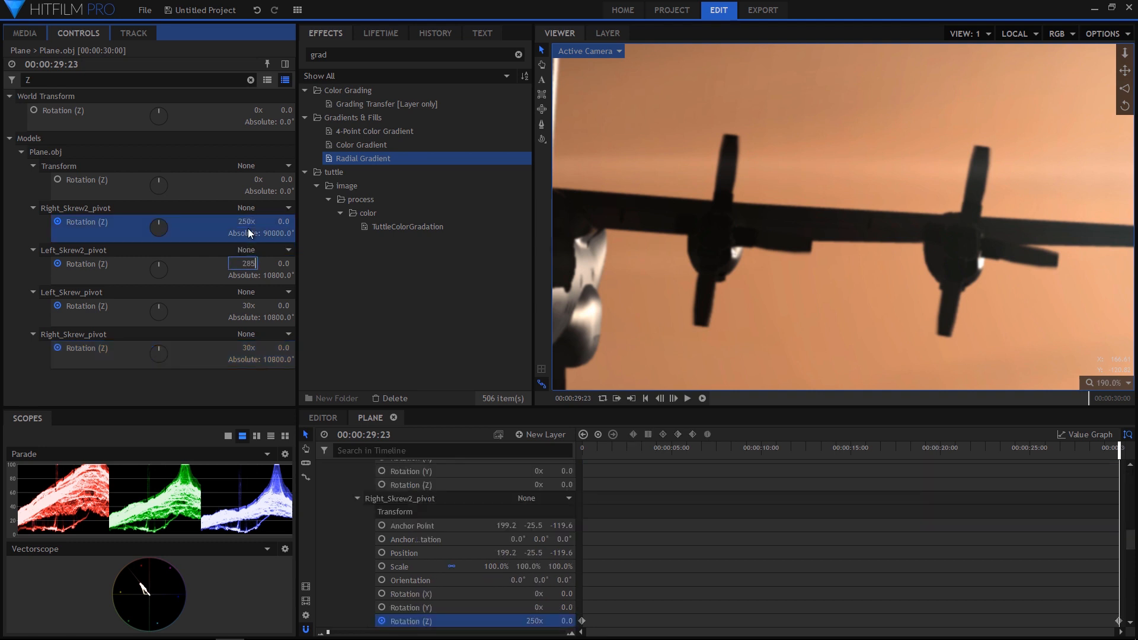
type("50")
key("Tab")
type("250")
key("Tab")
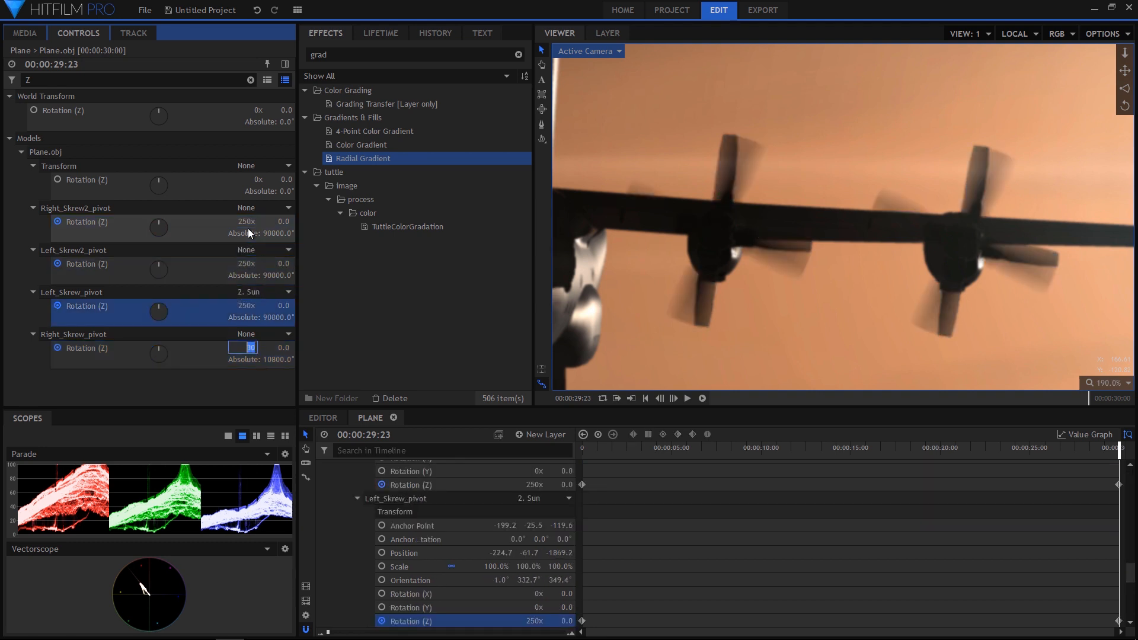
type("250")
key("Return")
left_click(255, 292)
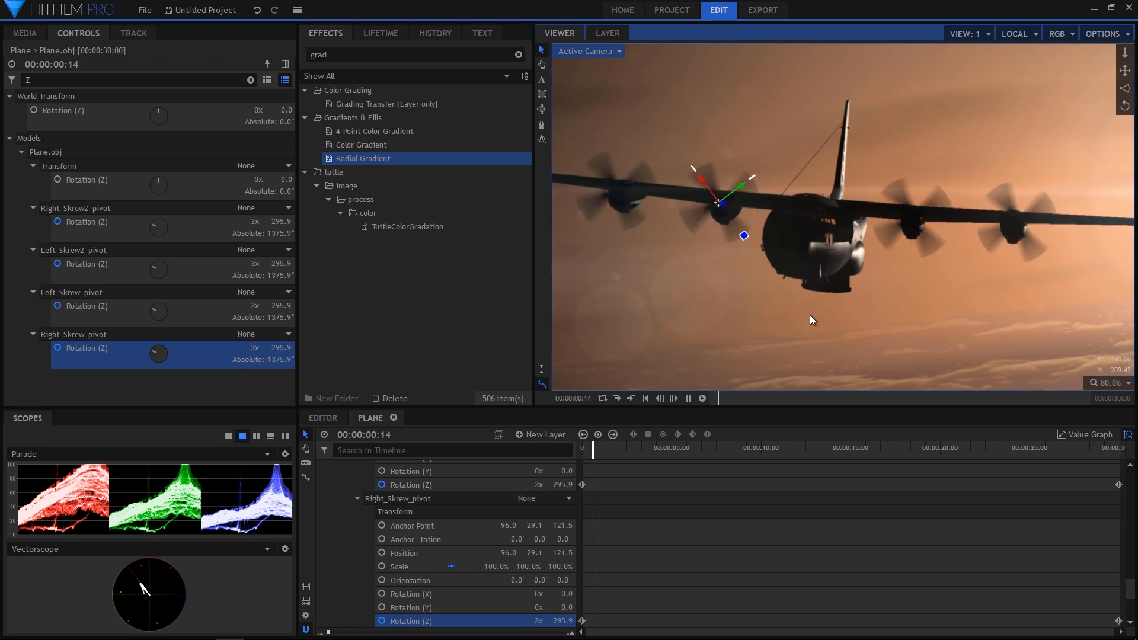
Filter the controls by "orient", stagger the Z Orientation of the propeller pivots with Right_Skrew_pivot at 149.0°, and preview the animation
key("space")
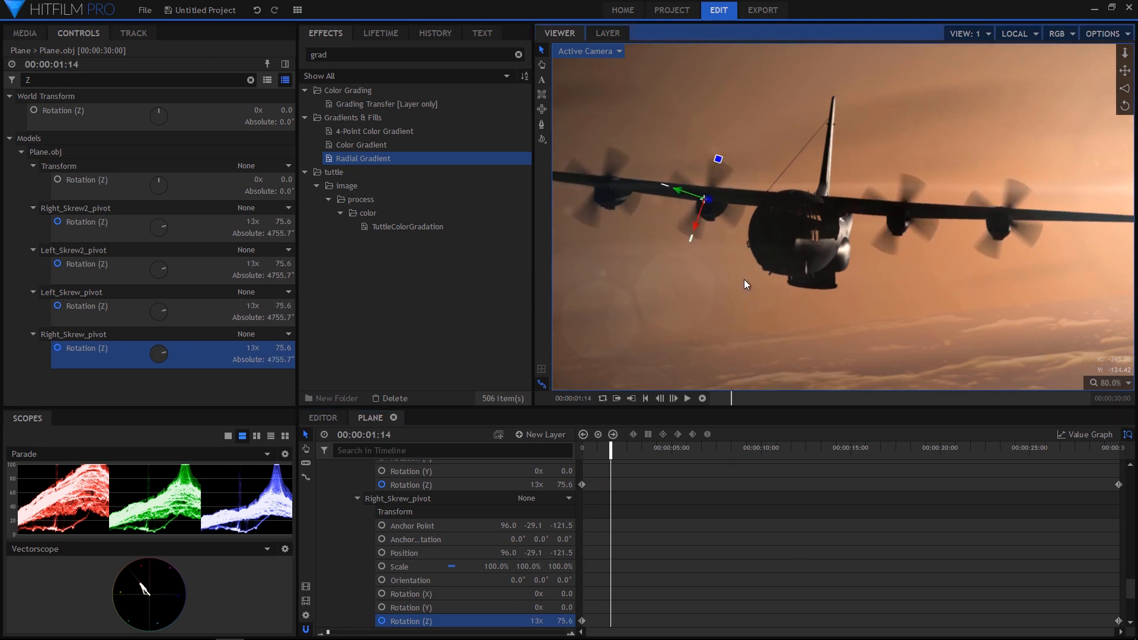
left_click(251, 79)
type("orient")
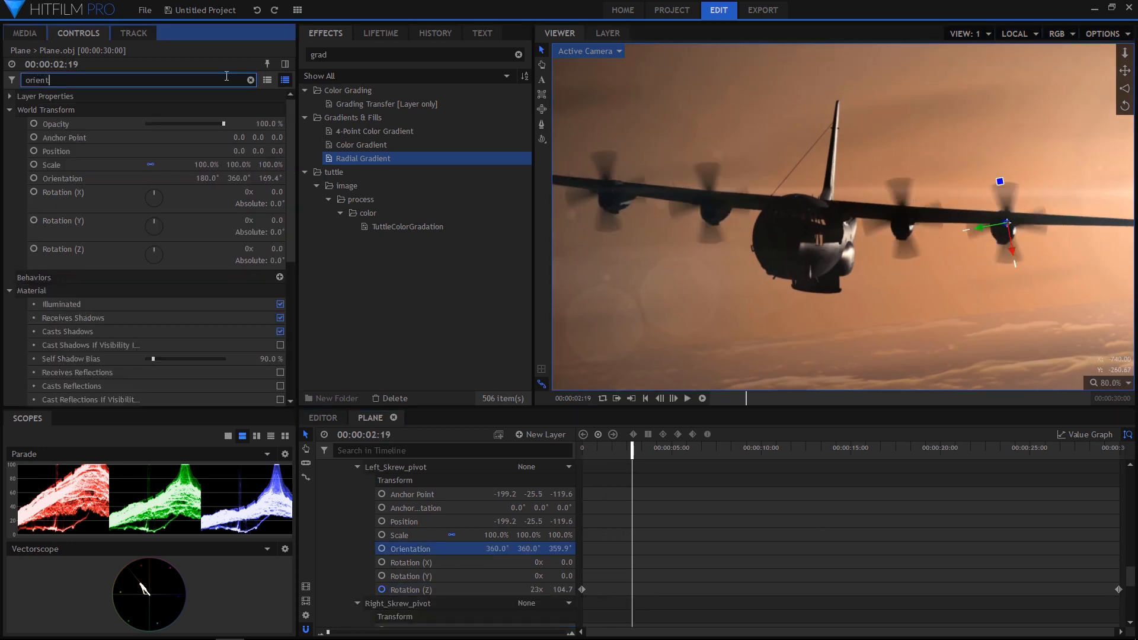
left_click(274, 342)
mouse_move(282, 343)
left_mouse_down()
mouse_move(251, 342)
mouse_move(275, 342)
left_mouse_up()
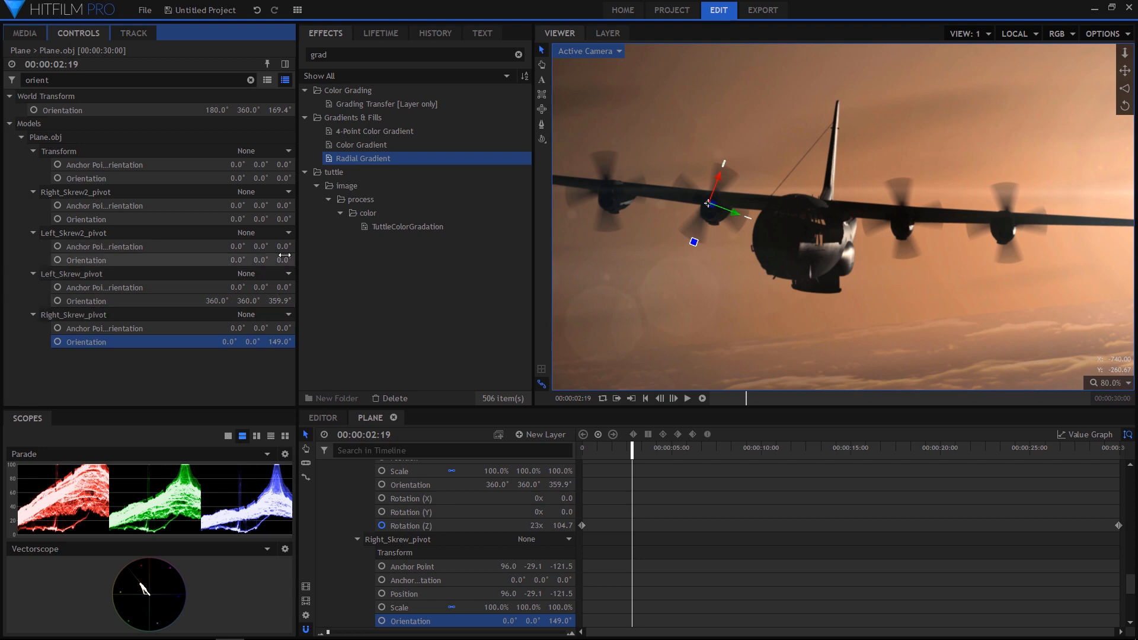
left_click_drag(282, 260, 341, 260)
left_click_drag(283, 219, 304, 219)
left_click(721, 543)
key("space")
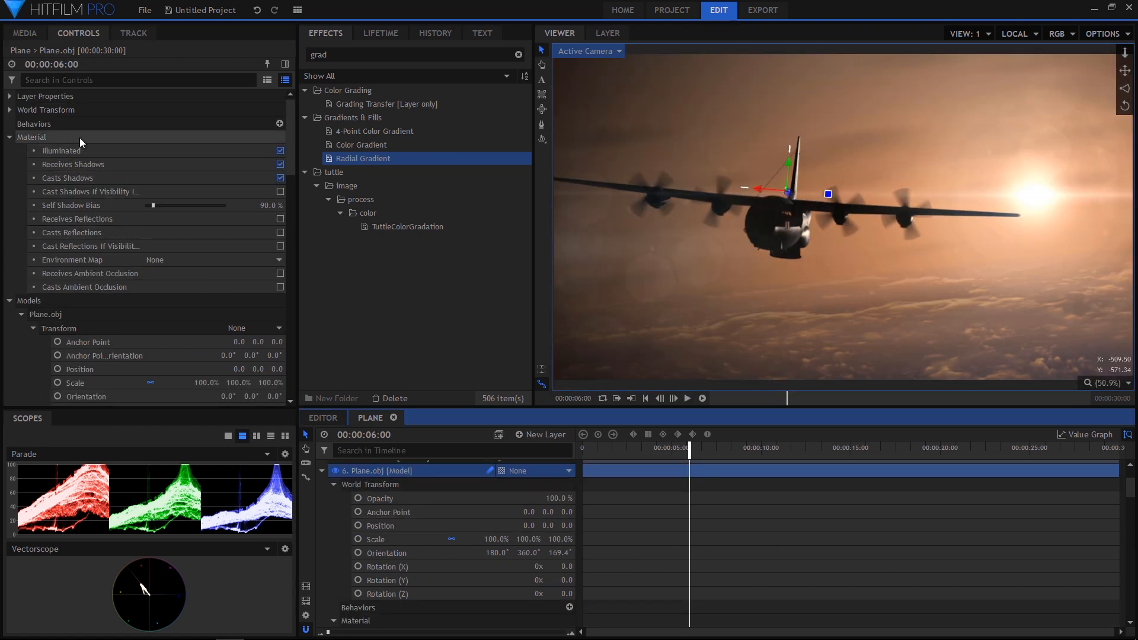
Enable both Receives Ambient Occlusion and Casts Ambient Occlusion in the Plane.obj layer's material settings
left_click(79, 137)
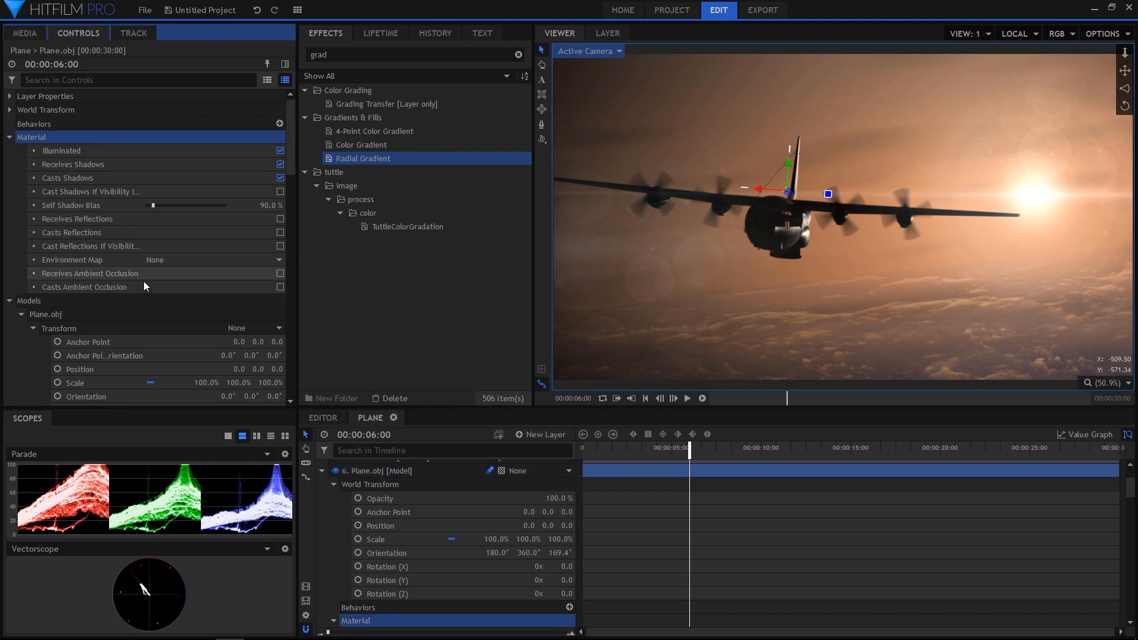
left_click(101, 279)
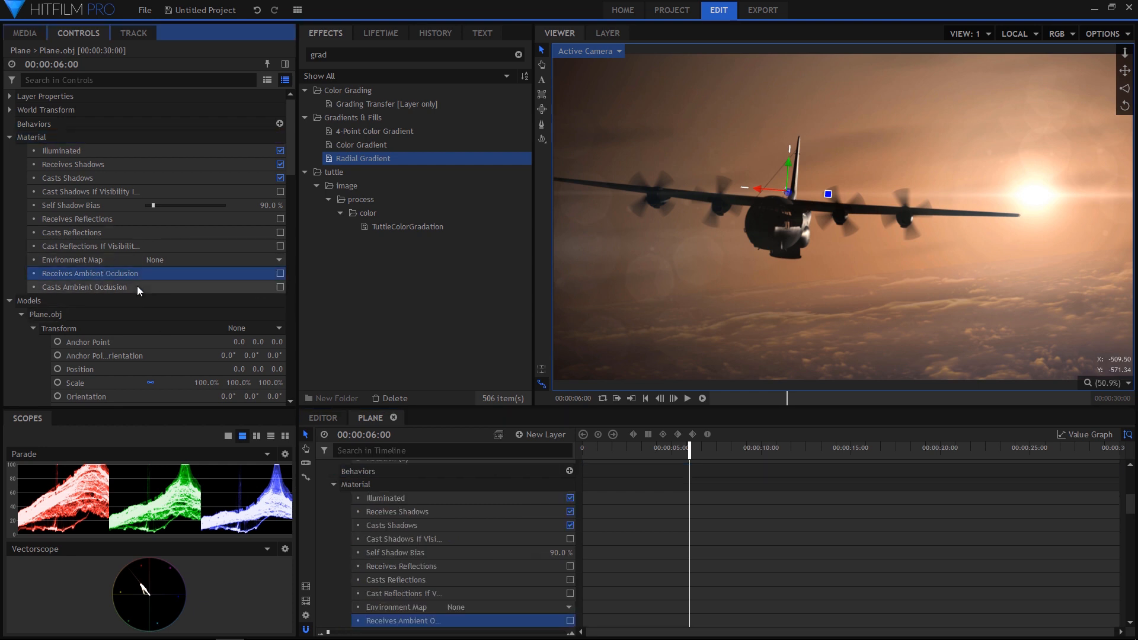
left_click(281, 274)
left_click(280, 288)
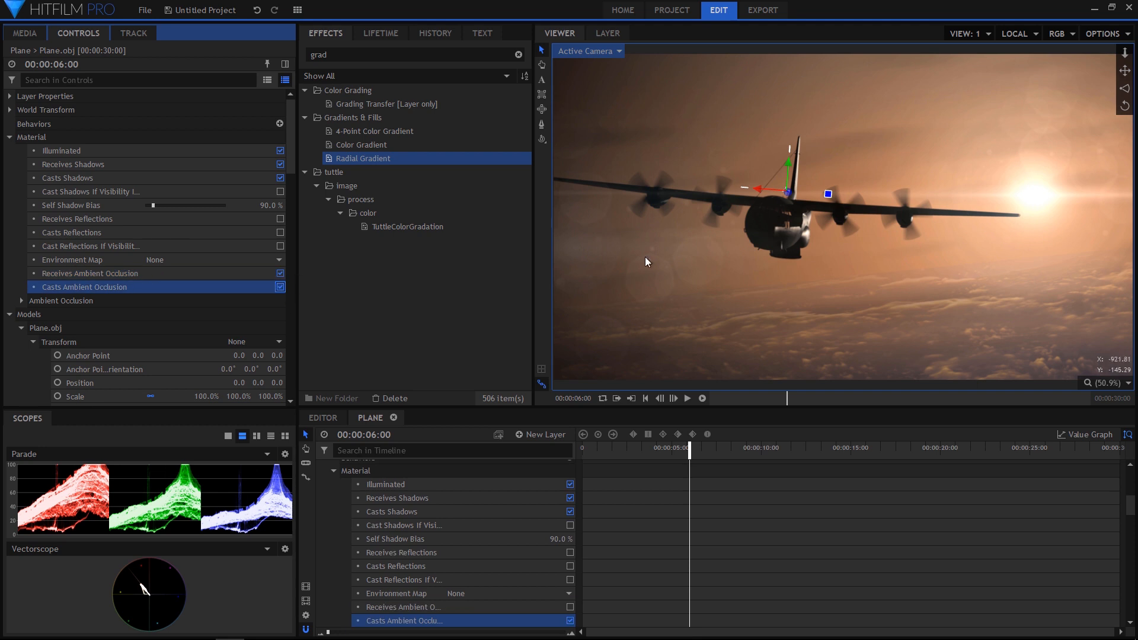
Compare the plane's fuselage in close-up with Casts Ambient Occlusion off and on, leaving it on
scroll(782, 222, "up", 4)
scroll(788, 293, "up", 3)
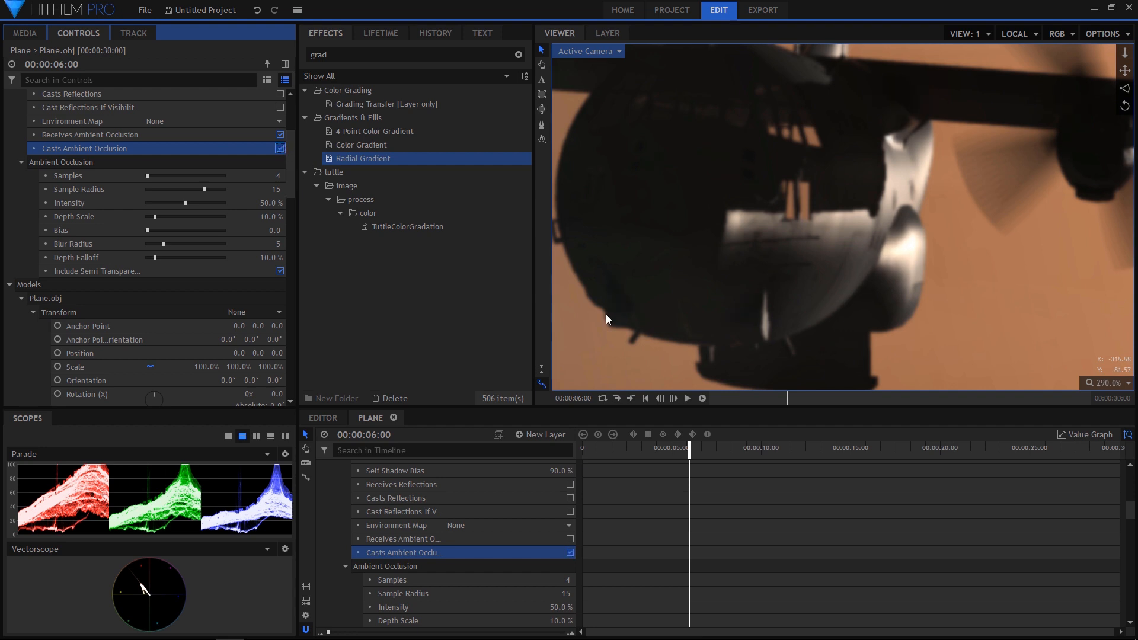
left_click_drag(609, 257, 824, 322)
left_click_drag(698, 214, 794, 123)
scroll(785, 273, "up", 1)
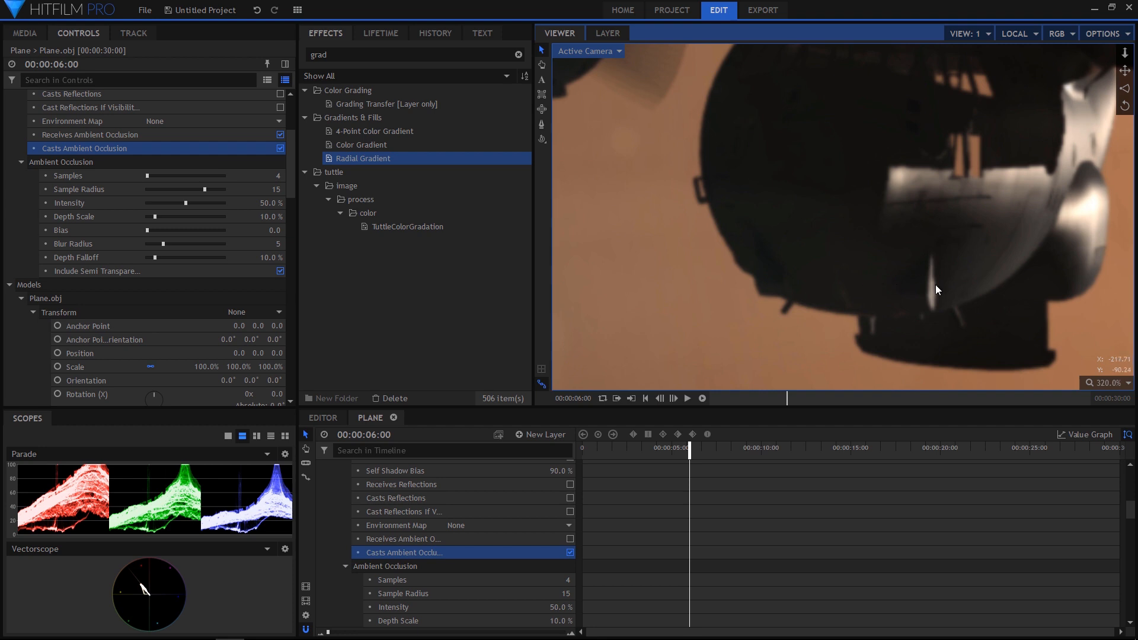
left_click(281, 149)
left_click(282, 148)
left_click(281, 148)
left_click(281, 149)
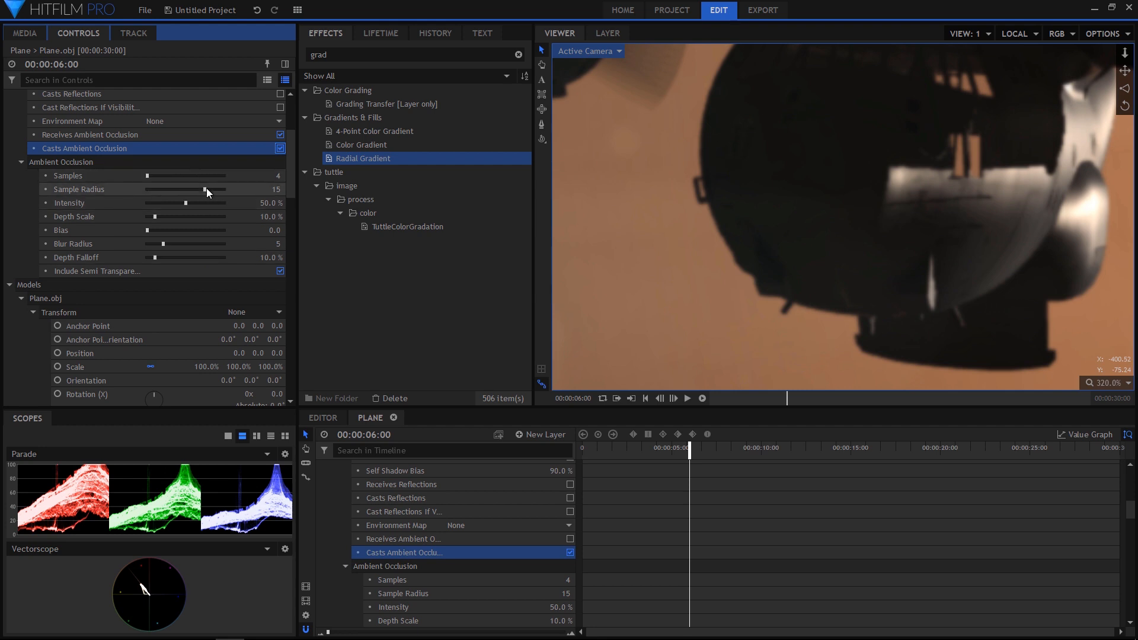
Set the plane's ambient occlusion Intensity to 73% and Sample Radius to 14, keeping Casts Ambient Occlusion enabled
mouse_move(186, 203)
left_mouse_down()
mouse_move(227, 208)
mouse_move(204, 207)
mouse_move(223, 188)
mouse_move(172, 200)
mouse_move(201, 201)
left_mouse_up()
left_click(280, 149)
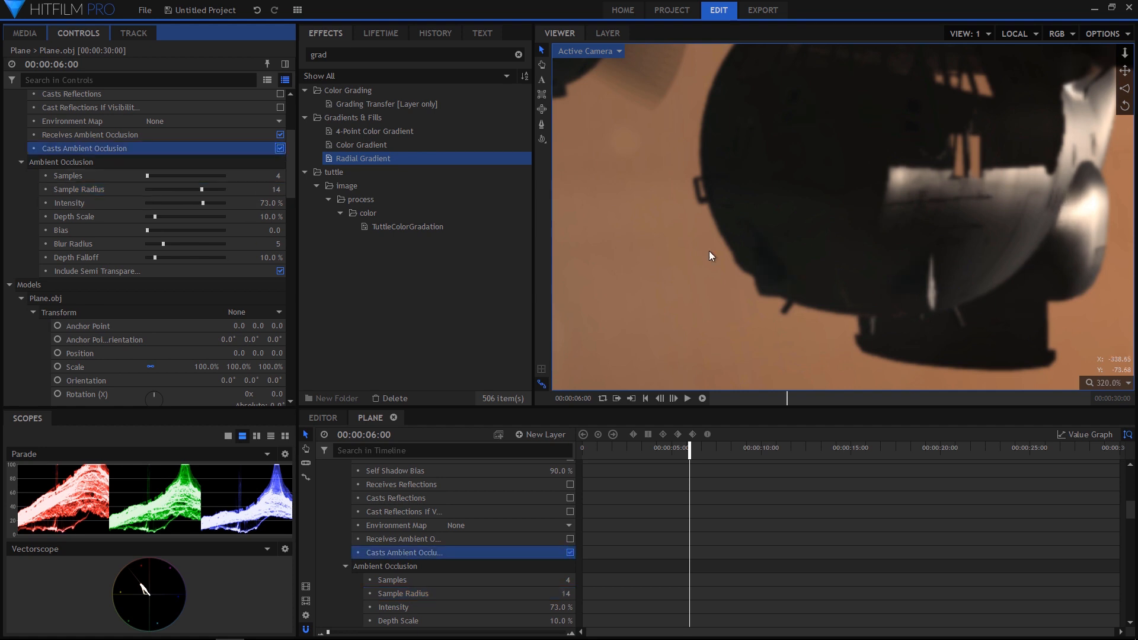
scroll(858, 272, "down", 6)
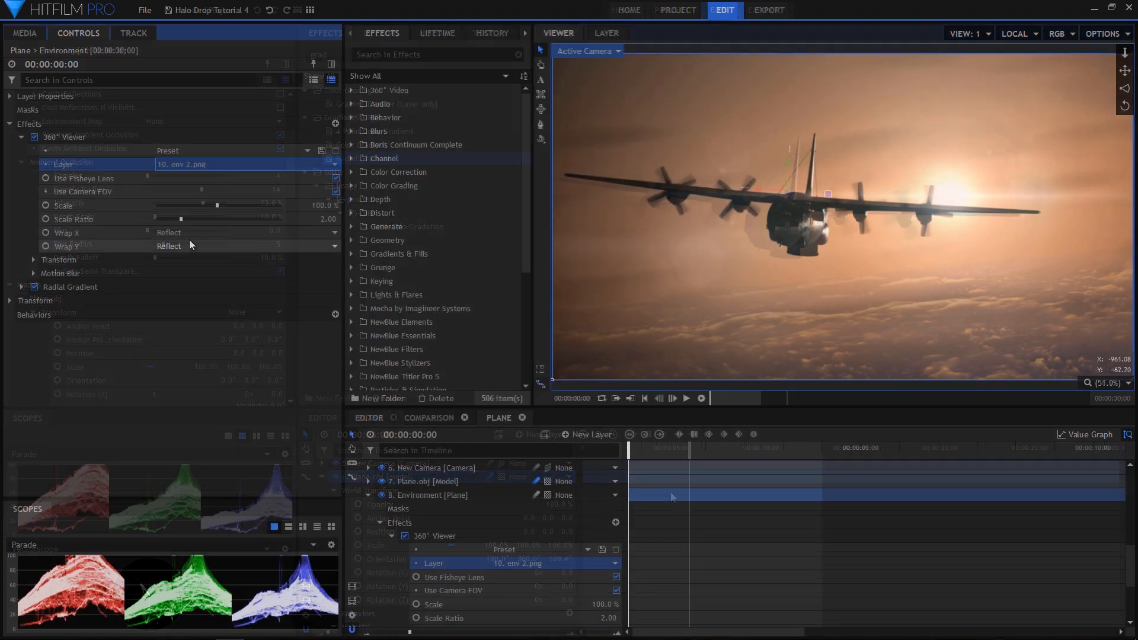
In the Halo Drop Tutorial 4 project, set the Environment layer's 360° Viewer source to env 1.png
left_click(225, 165)
left_click(205, 261)
scroll(433, 476, "down", 1)
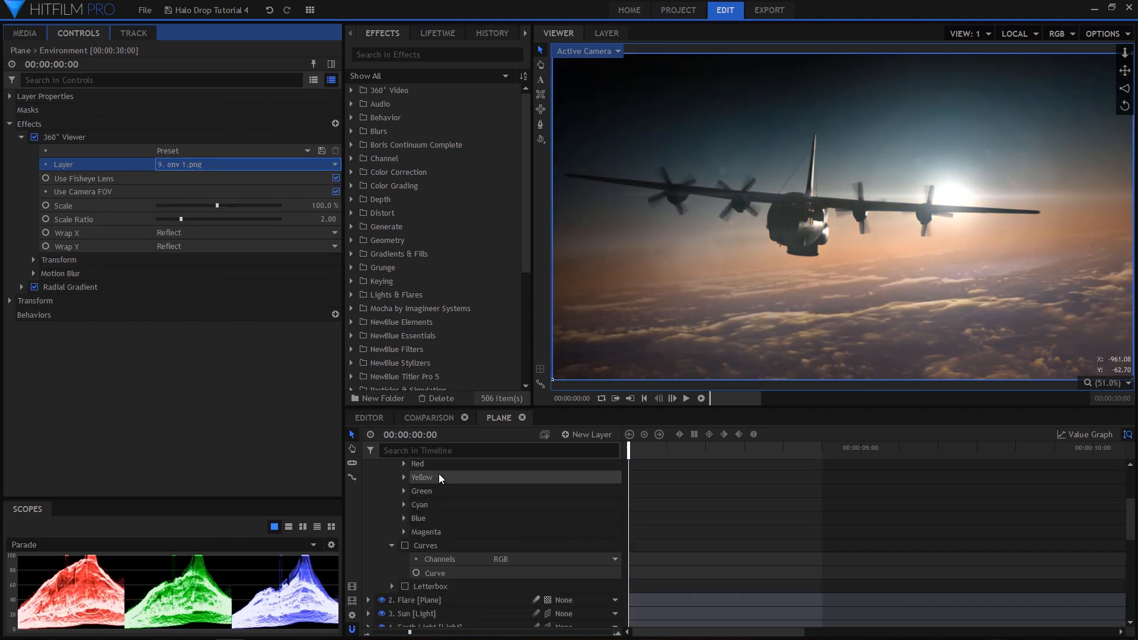
On the CC grade layer, turn on the Hue, Saturation & Lightness and Curves effects
left_click(432, 475)
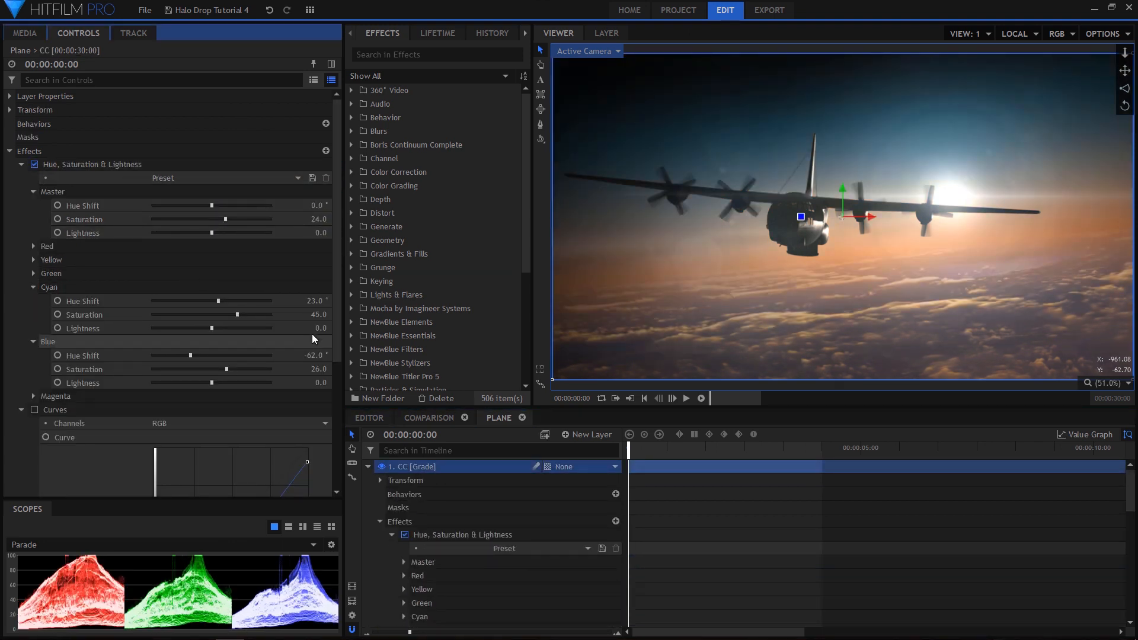
scroll(37, 165, "down", 3)
left_click(34, 267)
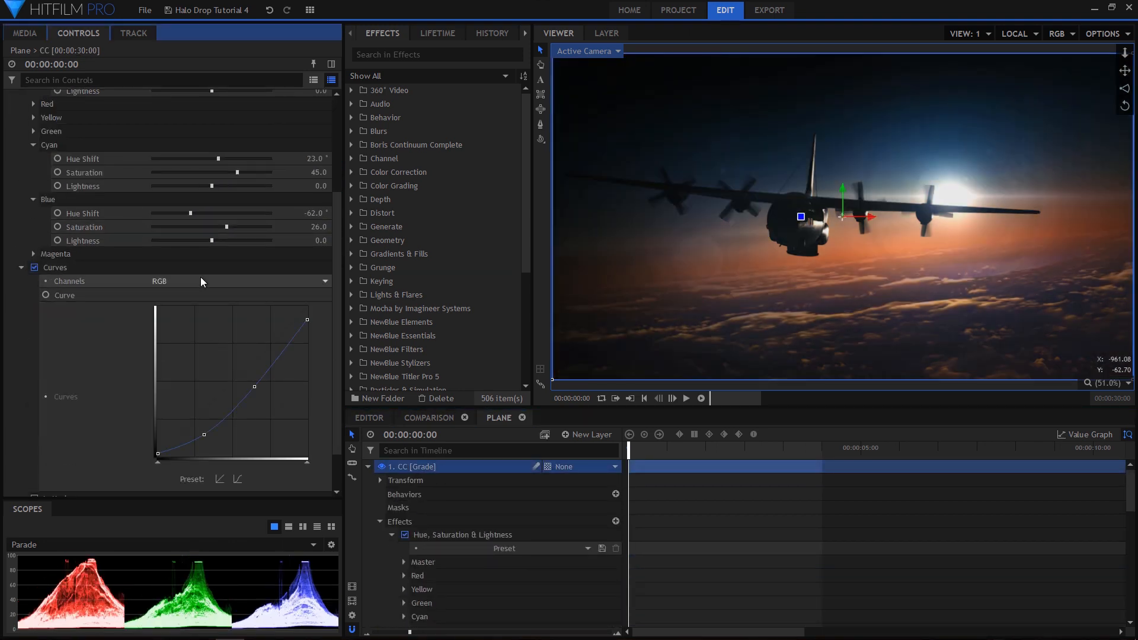
Review the individual color channels of the CC layer's Curves, return to RGB, and turn on the Letterbox effect
left_click(201, 280)
left_click(197, 307)
left_click(203, 281)
left_click(206, 318)
left_click(217, 281)
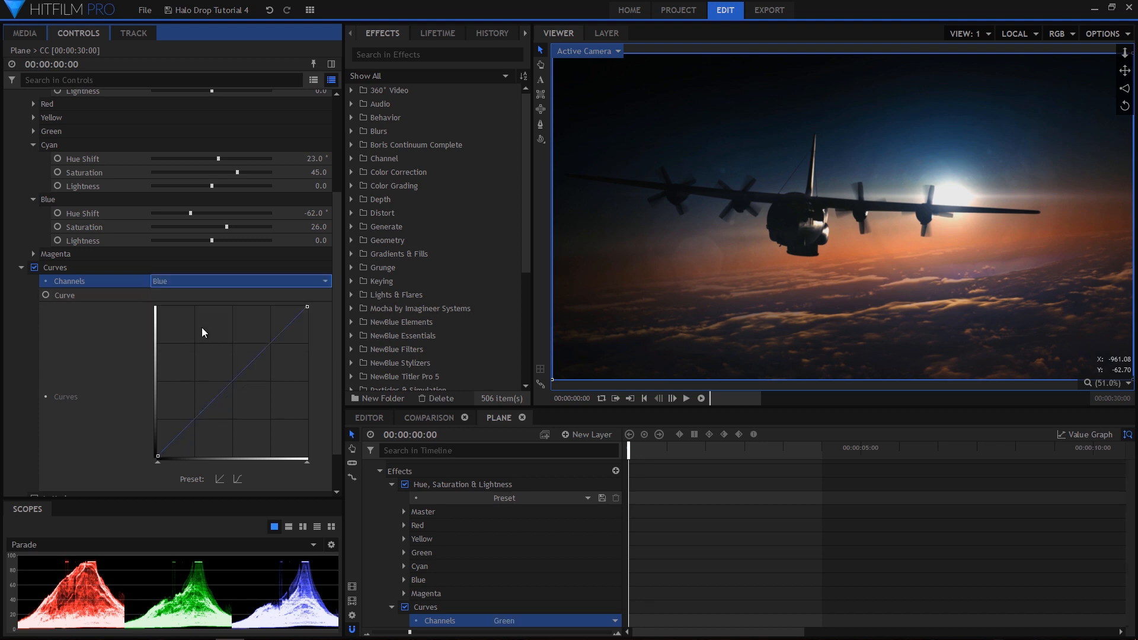
left_click(178, 294)
scroll(51, 418, "down", 1)
left_click(35, 449)
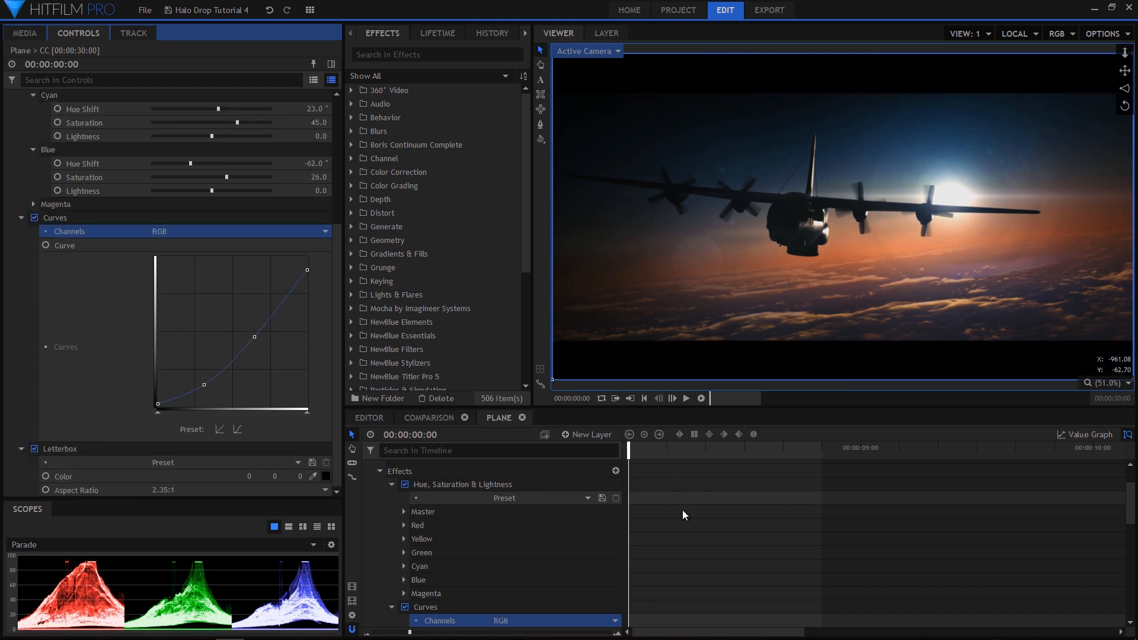